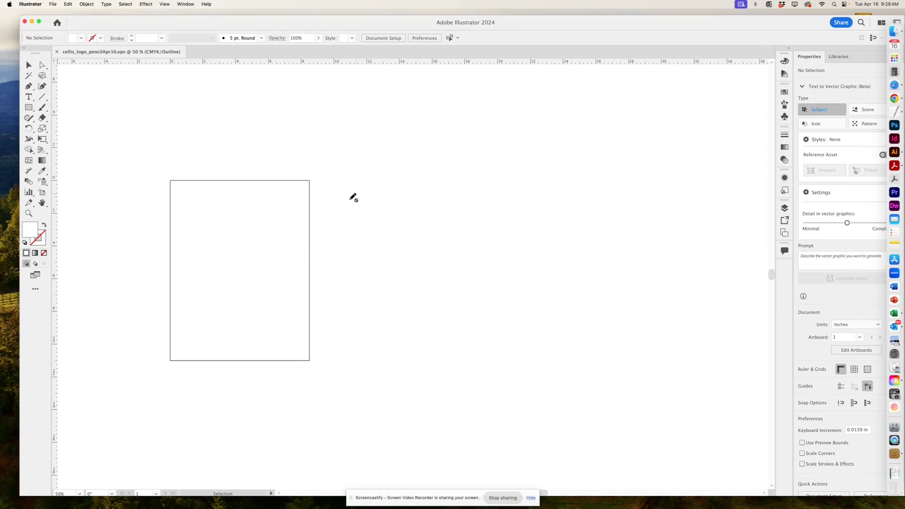
Add an empty Layer 3 in the Layers panel, then start File > Place.
mouse_move(321, 208)
left_mouse_down()
mouse_move(506, 203)
mouse_move(446, 223)
left_mouse_up()
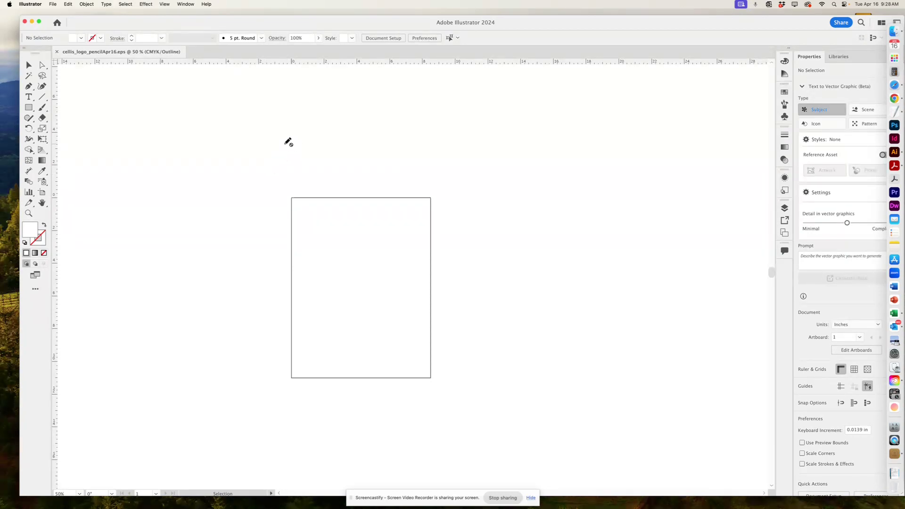
left_click(52, 4)
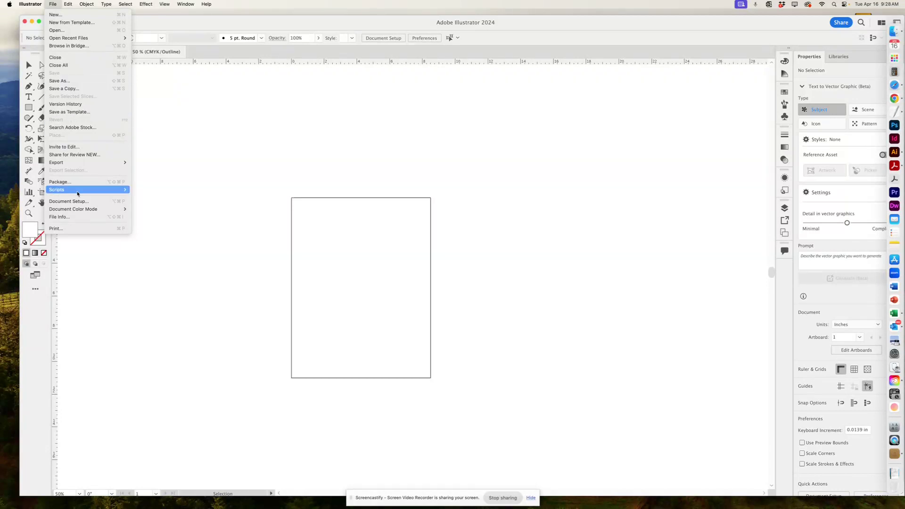
mouse_move(78, 193)
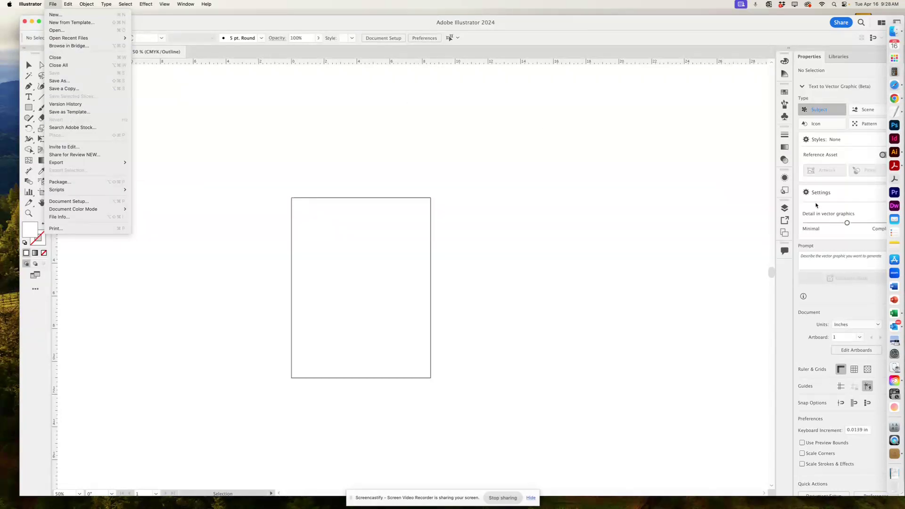
left_click(782, 215)
left_click(784, 209)
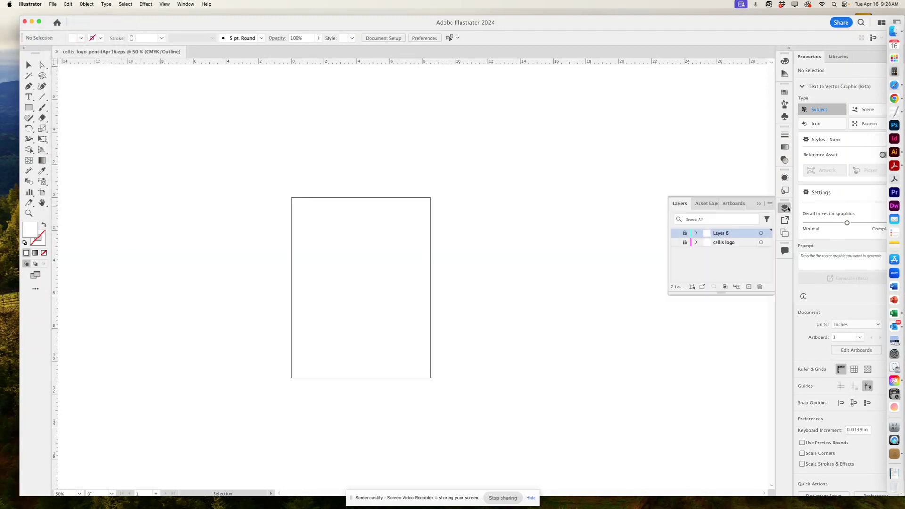
left_click(748, 287)
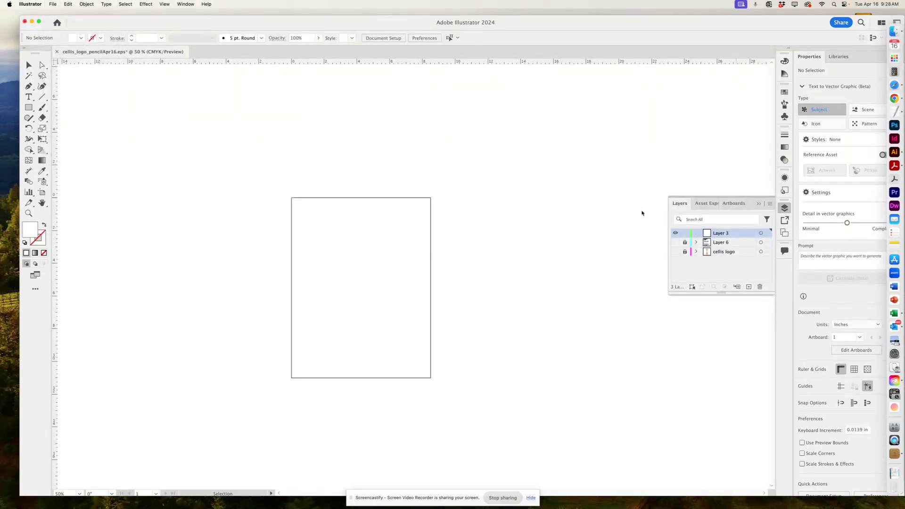
left_click(51, 4)
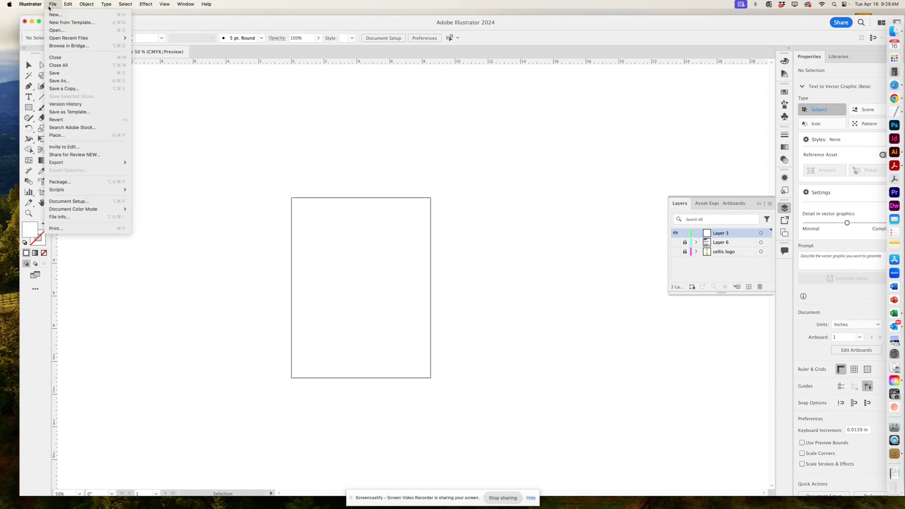
left_click(66, 134)
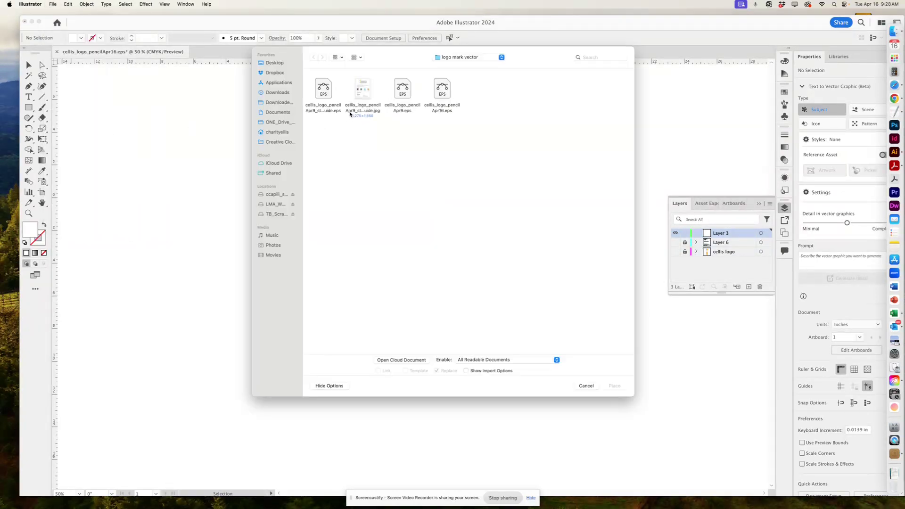
Place cellis_logo_sketchesW-1.jpg from the Desktop and drop it onto the canvas.
left_click(470, 59)
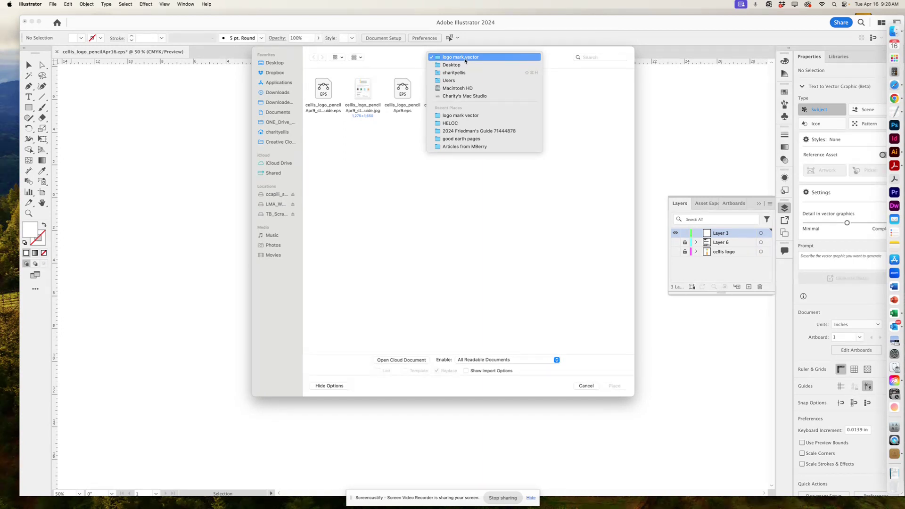
left_click(351, 73)
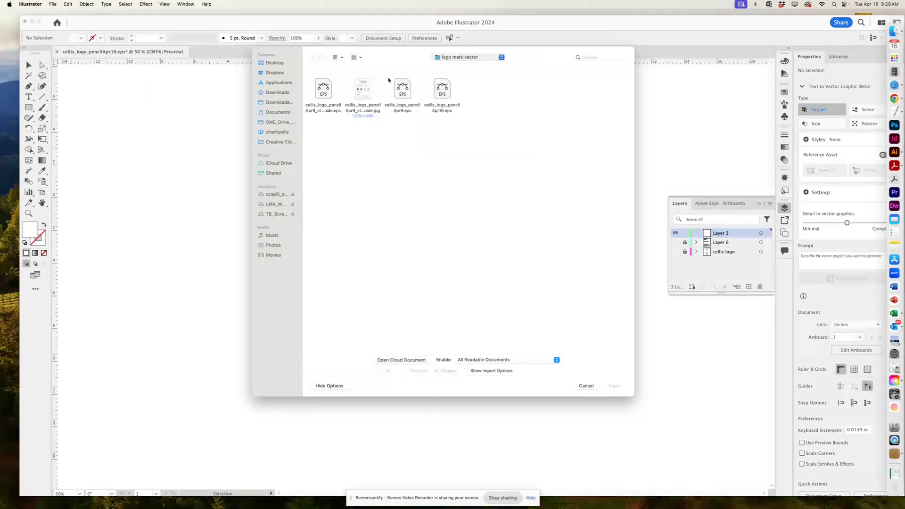
left_click(452, 57)
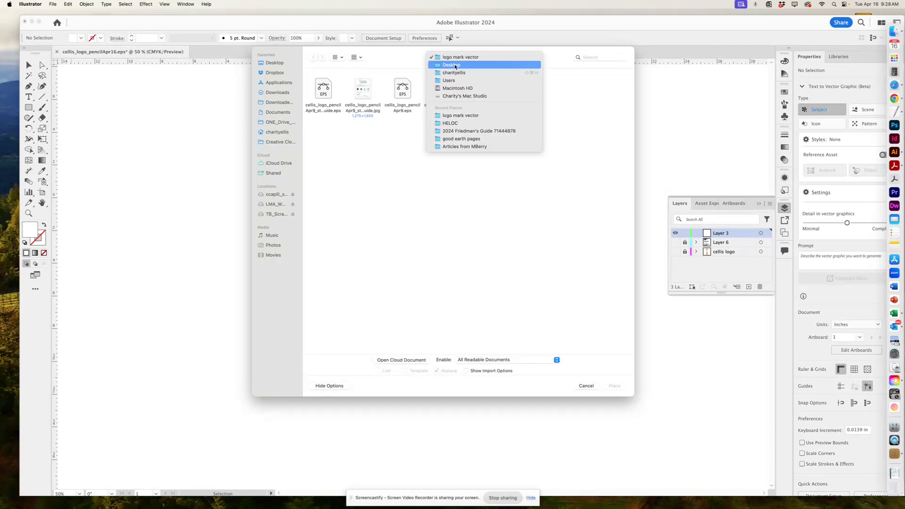
left_click(454, 66)
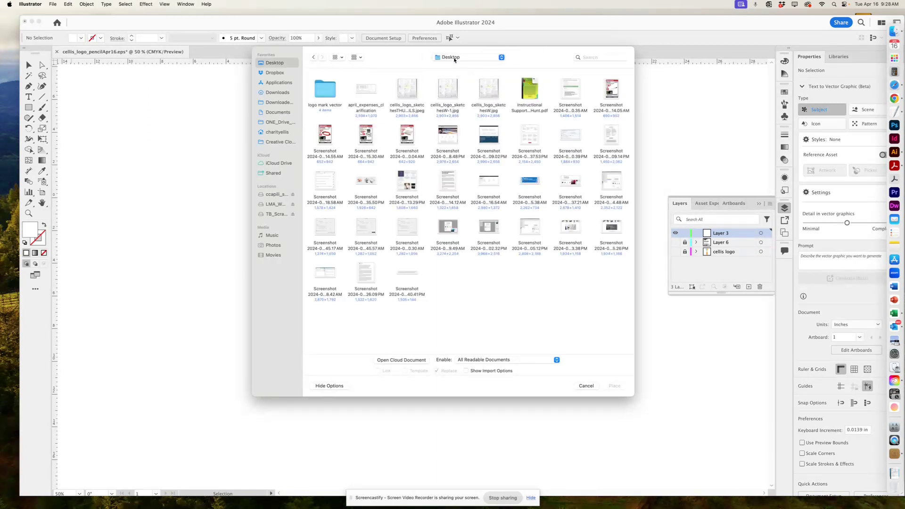
left_click(450, 87)
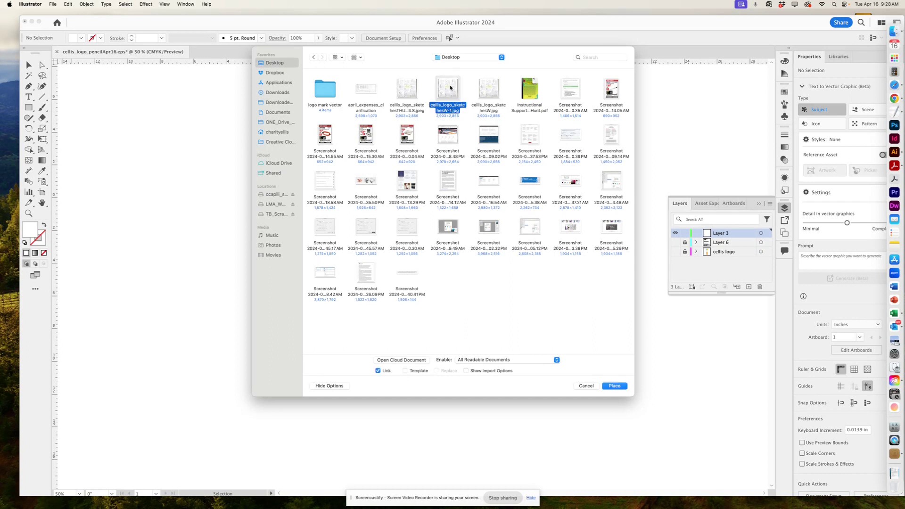
left_click(614, 386)
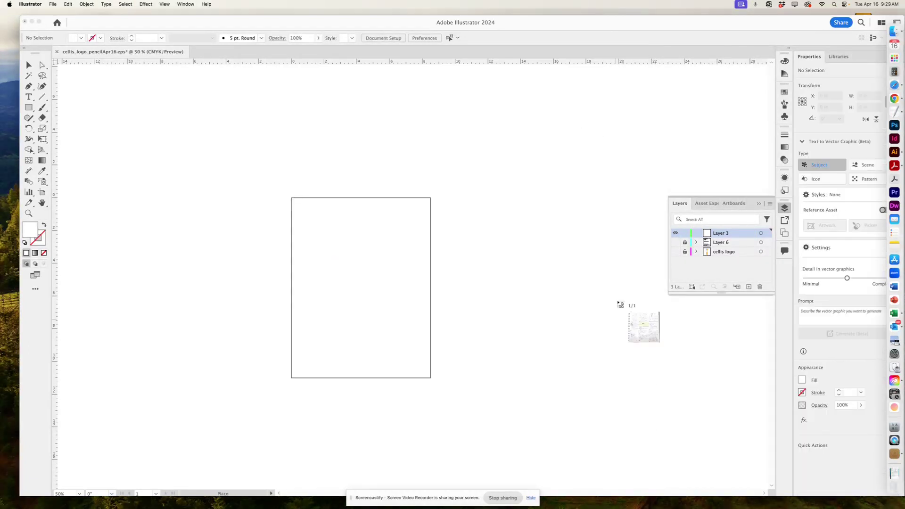
left_click(151, 90)
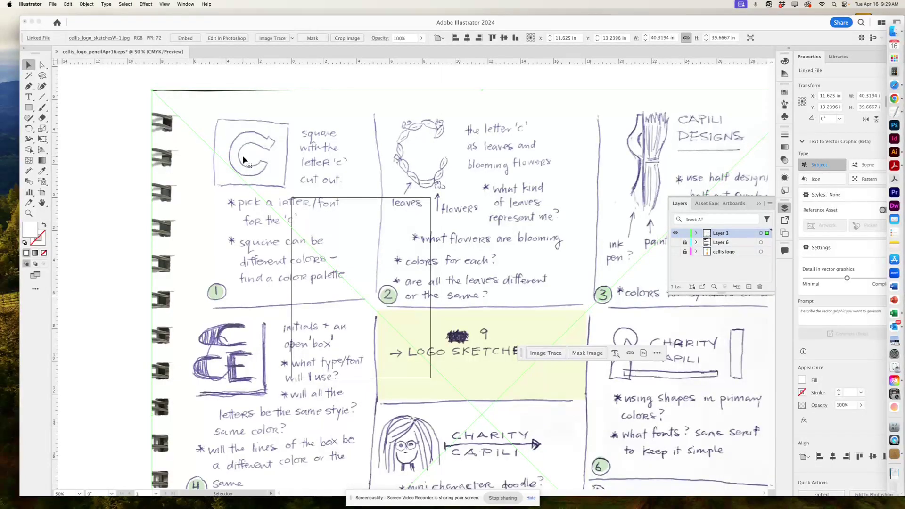
Drag the placed sketch image so it sits to the right of the artboard.
key("super+minus")
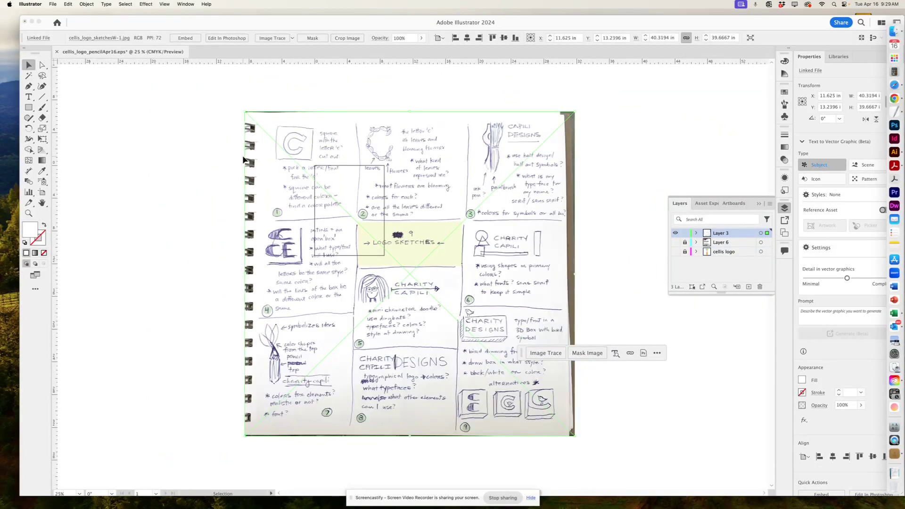
mouse_move(310, 334)
left_mouse_down()
mouse_move(401, 236)
mouse_move(513, 200)
mouse_move(460, 158)
mouse_move(454, 172)
mouse_move(464, 181)
left_mouse_up()
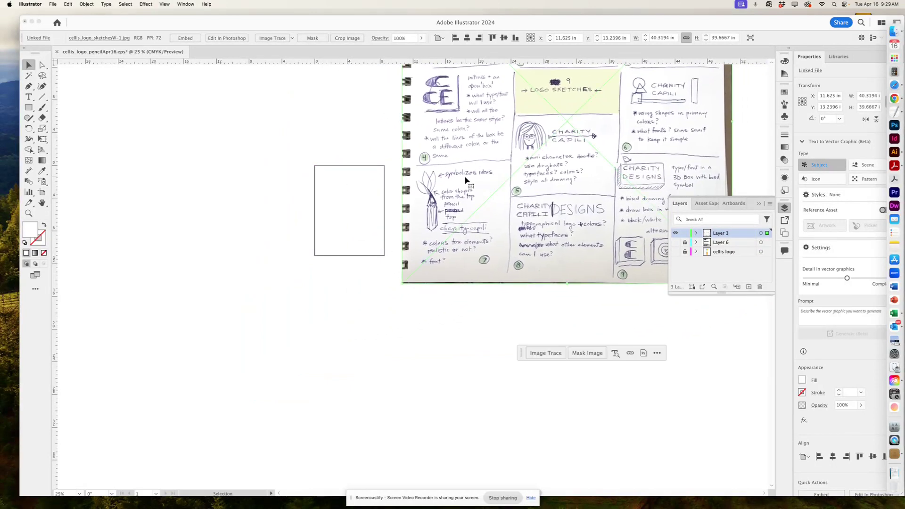
key("super+equal")
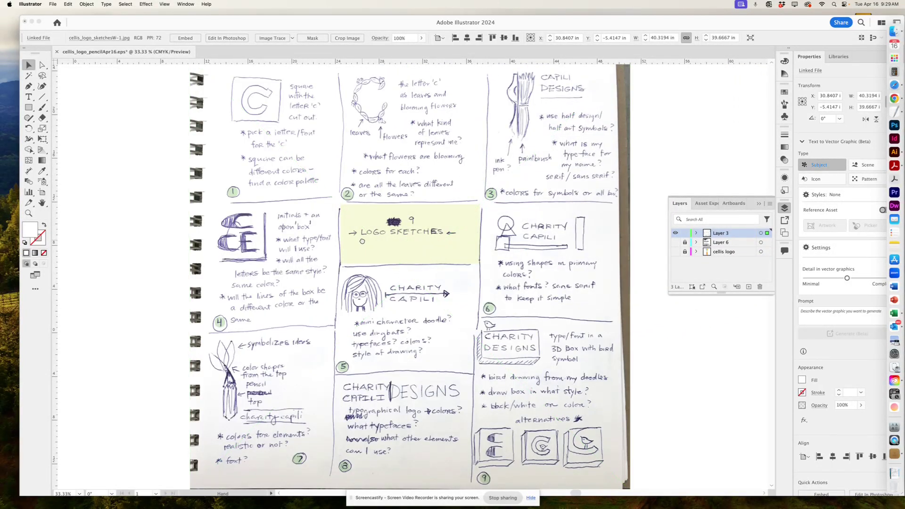
mouse_move(410, 236)
left_mouse_down()
mouse_move(459, 241)
mouse_move(478, 222)
mouse_move(452, 231)
mouse_move(430, 221)
mouse_move(465, 222)
left_mouse_up()
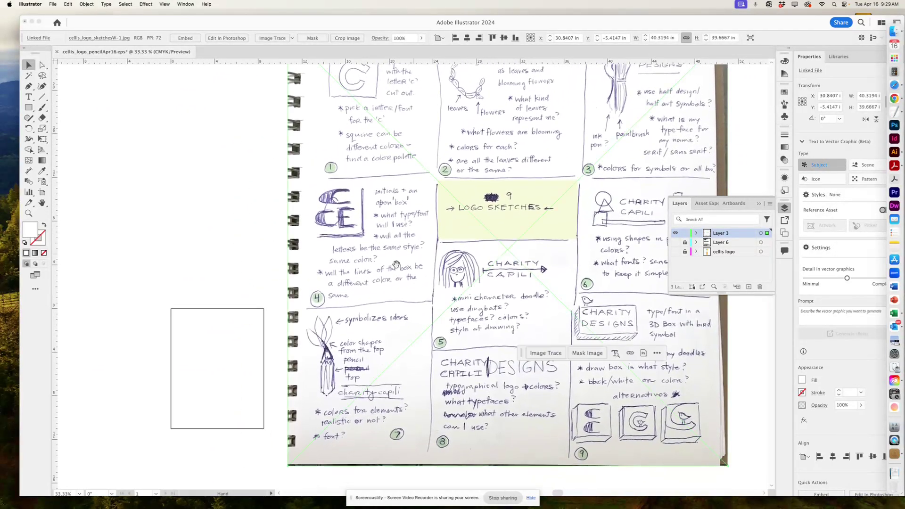
mouse_move(329, 341)
left_mouse_down()
mouse_move(399, 275)
mouse_move(465, 257)
left_mouse_up()
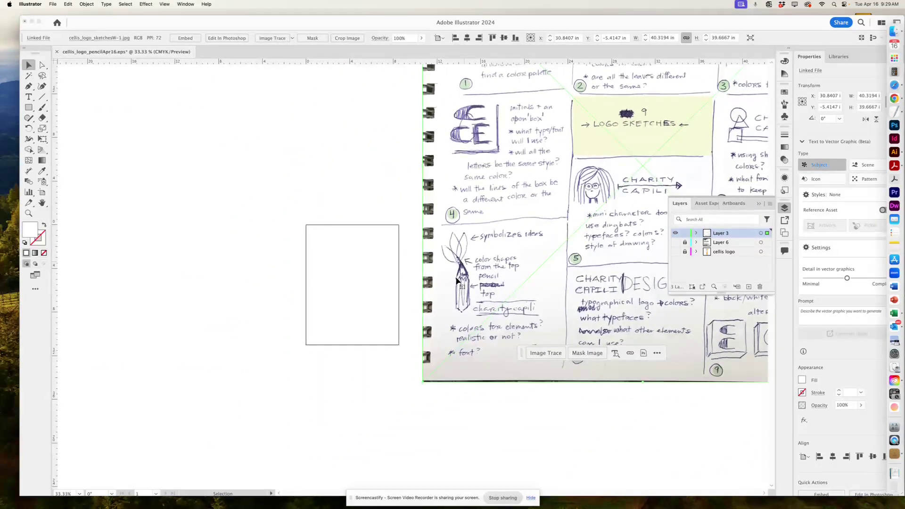
mouse_move(457, 298)
left_mouse_down()
mouse_move(528, 309)
mouse_move(449, 317)
left_mouse_up()
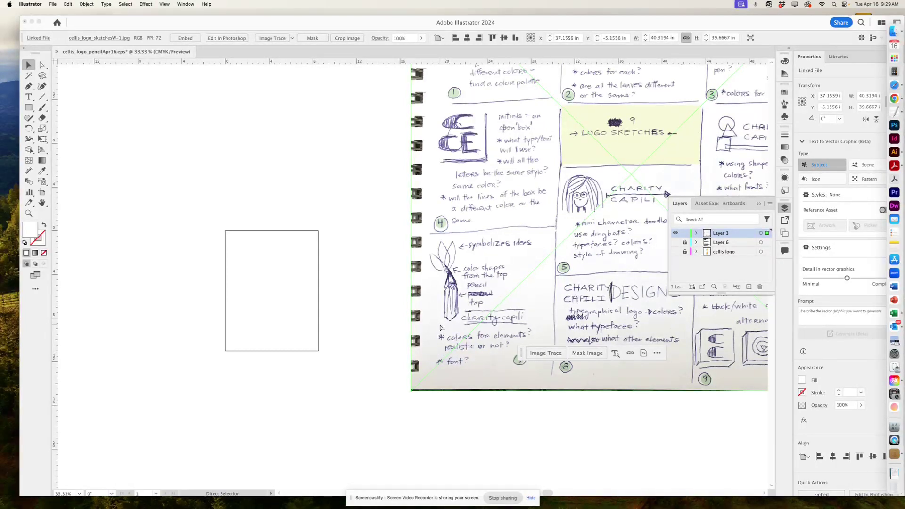
key("super+equal")
key("space")
mouse_move(364, 339)
left_mouse_down()
mouse_move(531, 273)
mouse_move(626, 190)
left_mouse_up()
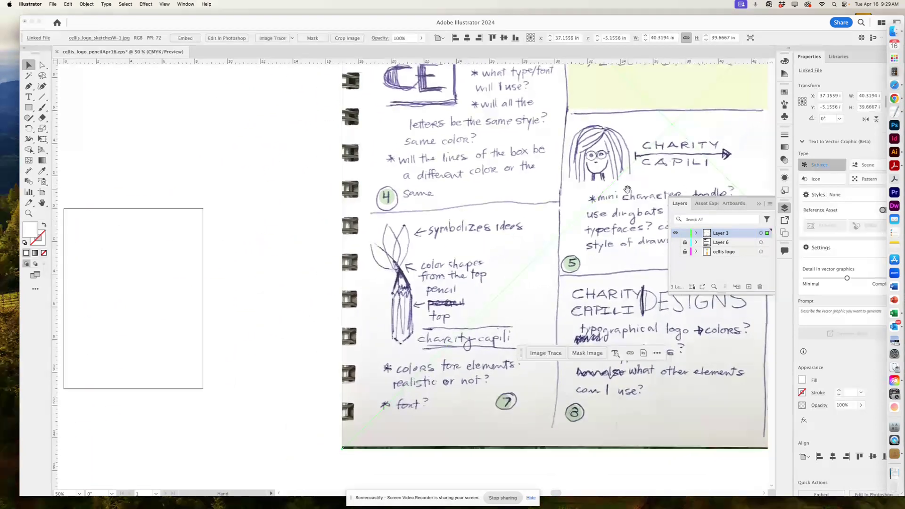
left_click_drag(468, 264, 497, 222)
key("super+minus")
key("super+minus")
key("super+minus")
key("super+minus")
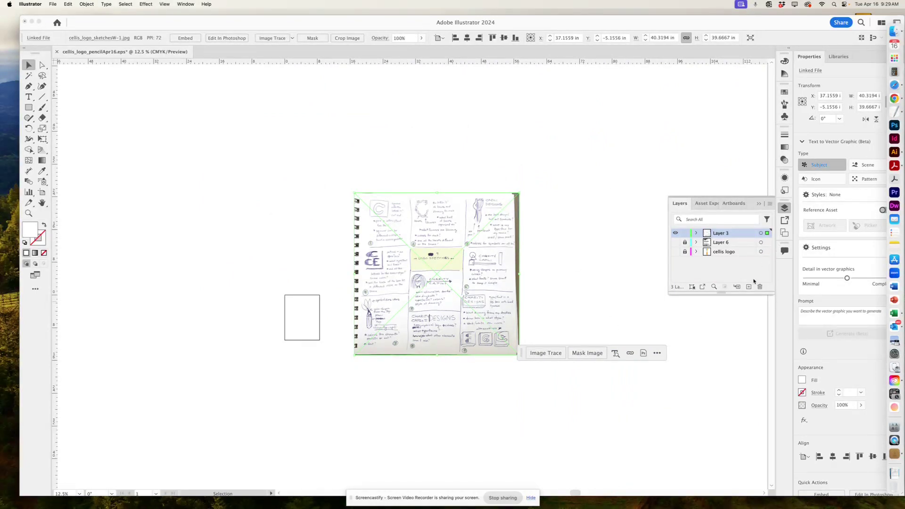
Rename Layer 3 to 'sketches', lock it, and add a new Layer 4 above.
double_click(719, 232)
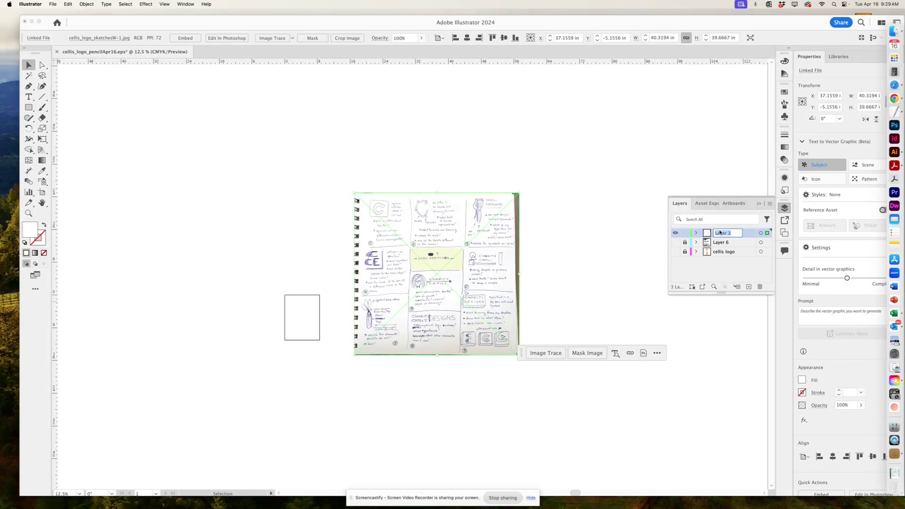
type("sketches")
left_click(688, 233)
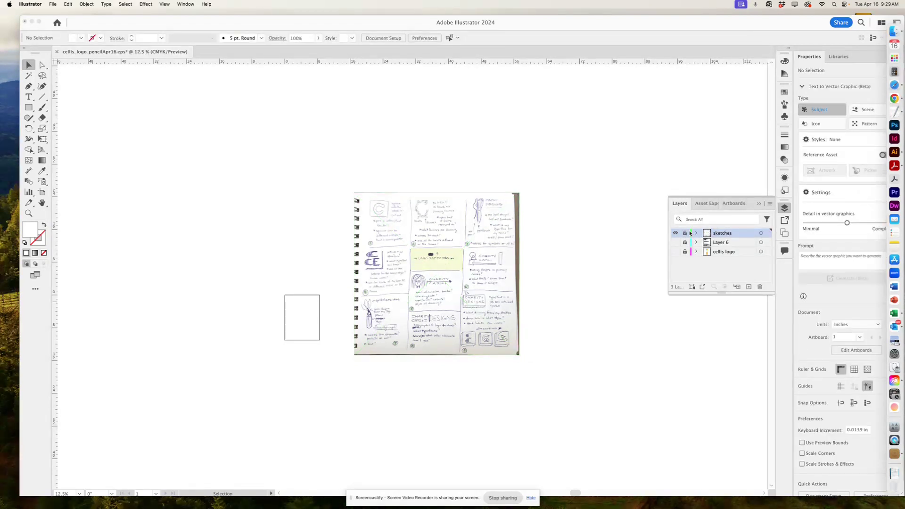
left_click(748, 286)
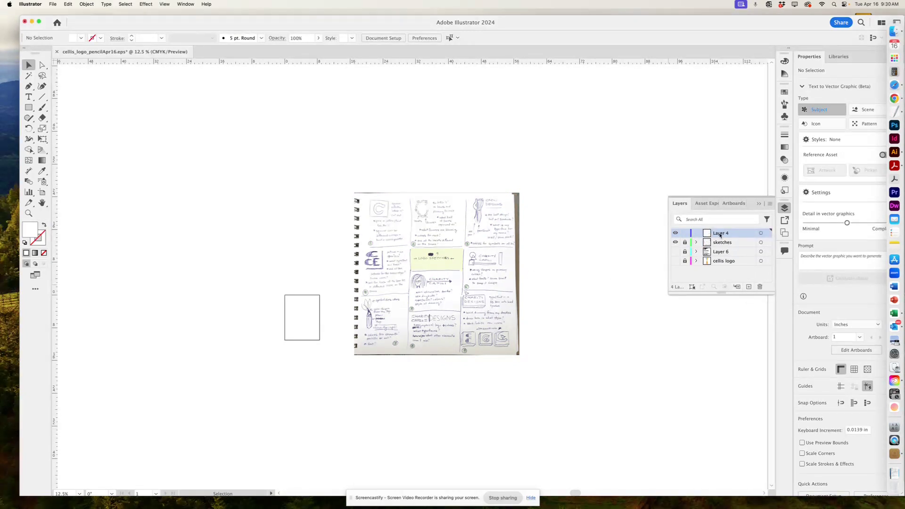
Zoom to 66.67% centred on the pencil drawing and switch to the Pen tool.
left_click(675, 242)
left_click(675, 242)
key("super+equal")
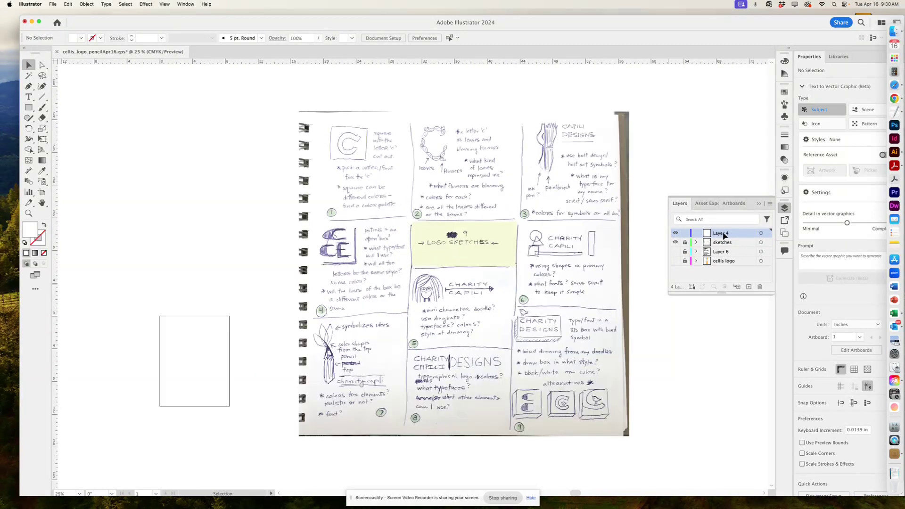
left_click_drag(396, 299, 473, 284)
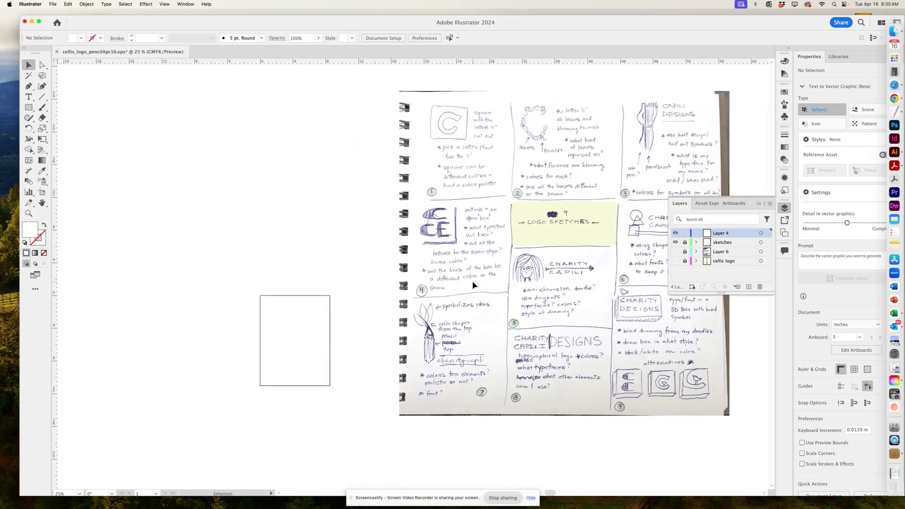
key("super+equal")
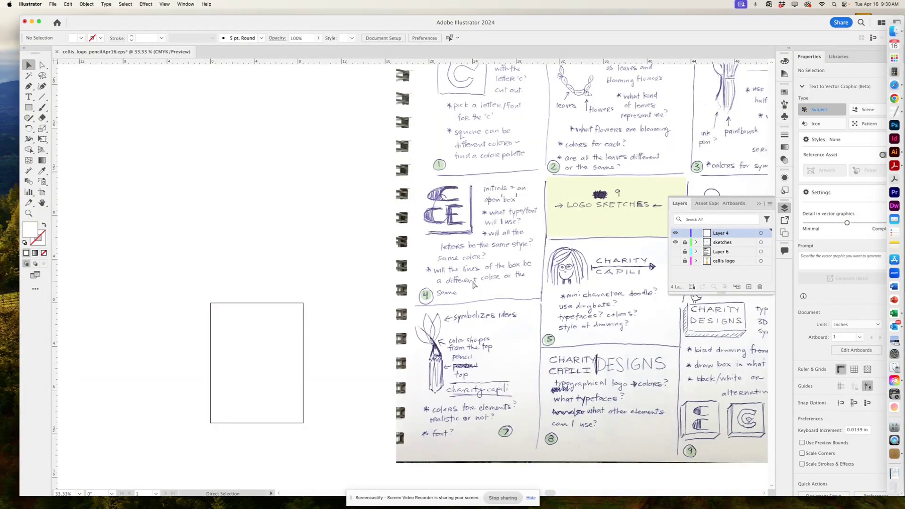
key("super+equal")
key("super+equal")
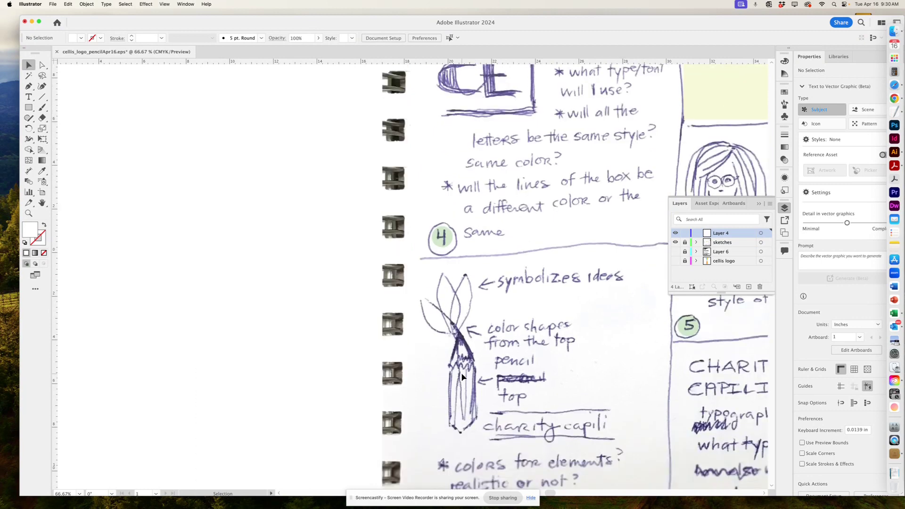
scroll(486, 352, "down", 3)
scroll(542, 292, "down", 2)
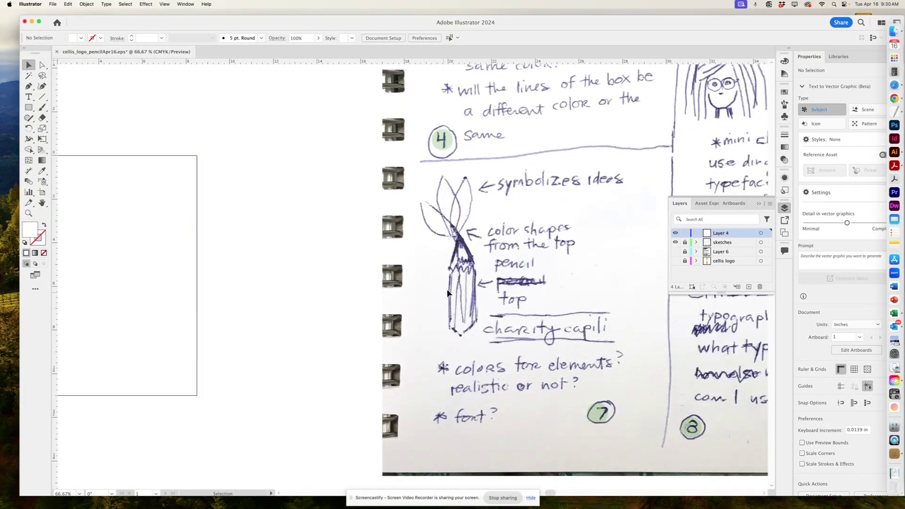
key("space")
left_click_drag(534, 292, 467, 295)
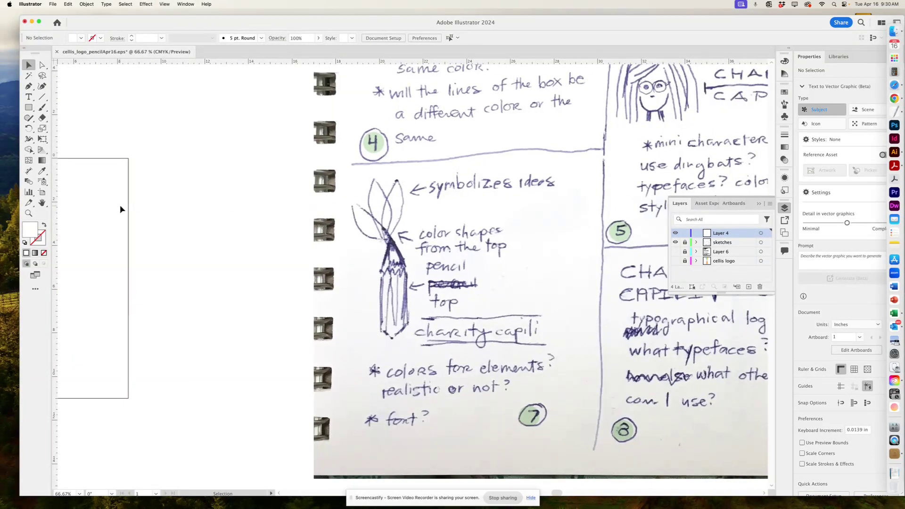
left_click(29, 86)
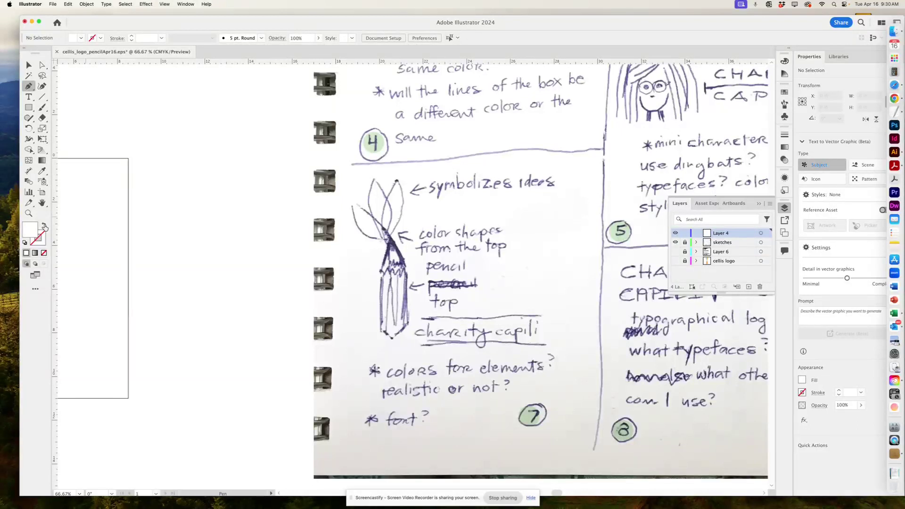
Set no fill and a pink EF5798 stroke from the Color panel spectrum.
left_click(44, 226)
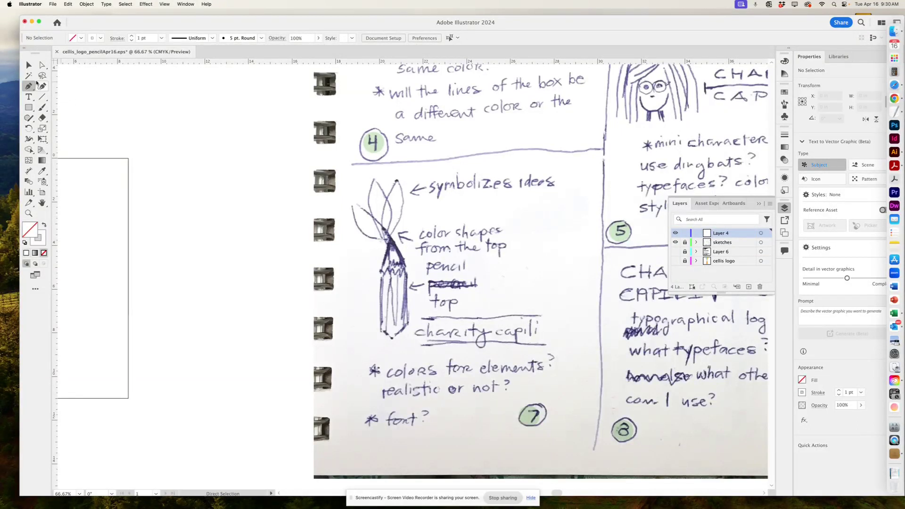
left_click(41, 241)
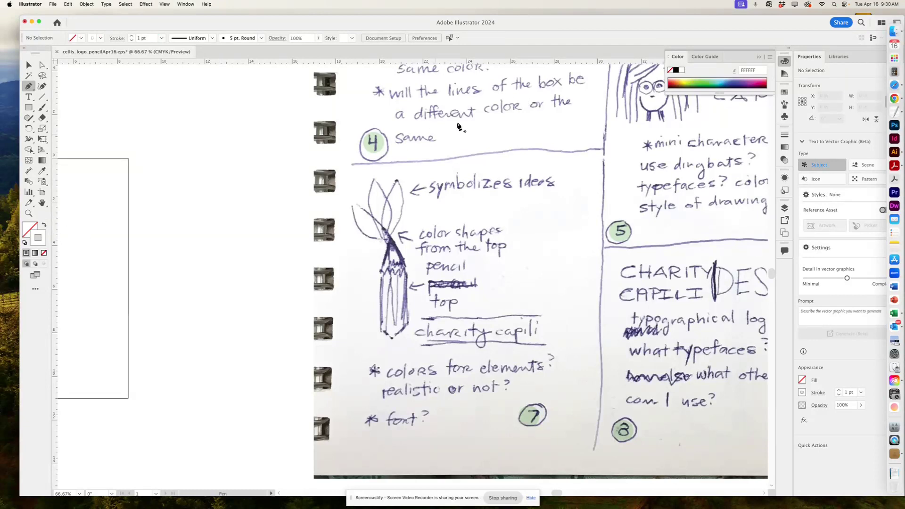
left_click(687, 79)
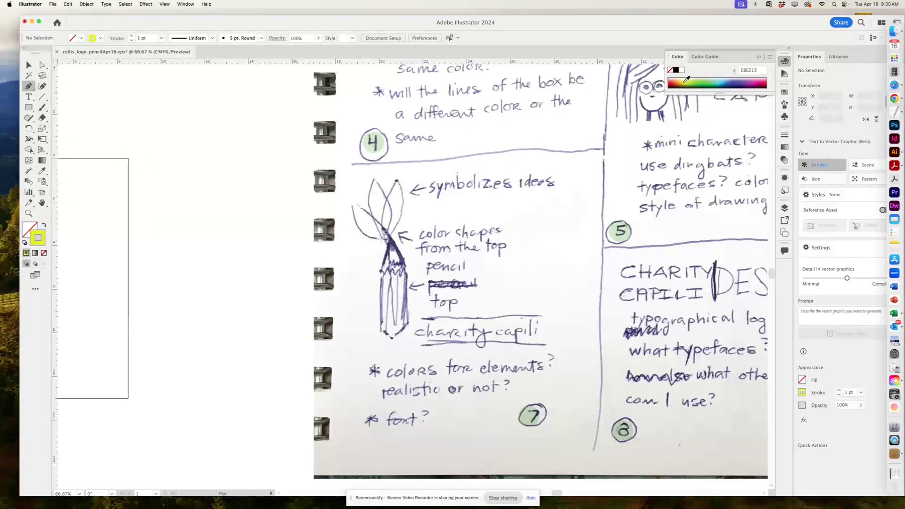
left_click(756, 79)
Zoom to 100% and centre the view on the pencil sketch.
key("super")
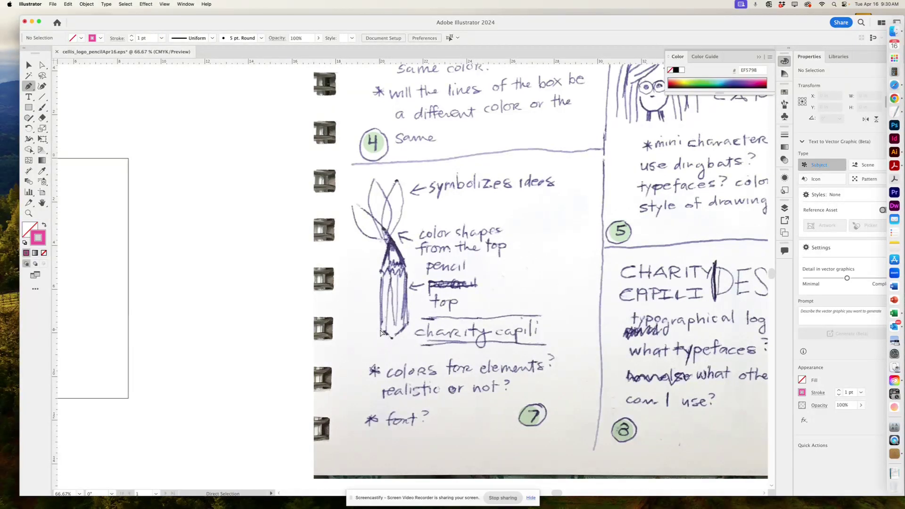
key("super+equal")
left_click_drag(360, 336, 441, 338)
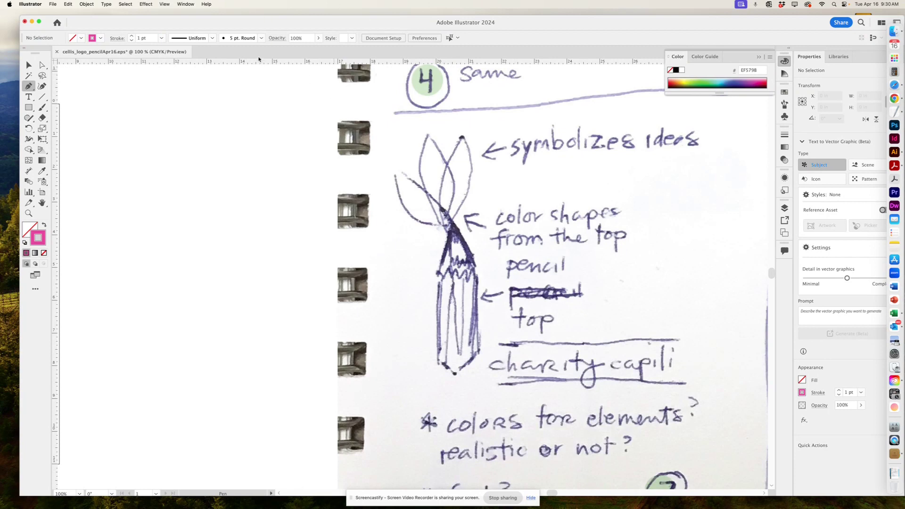
key("super")
key("super")
left_click(183, 5)
mouse_move(160, 3)
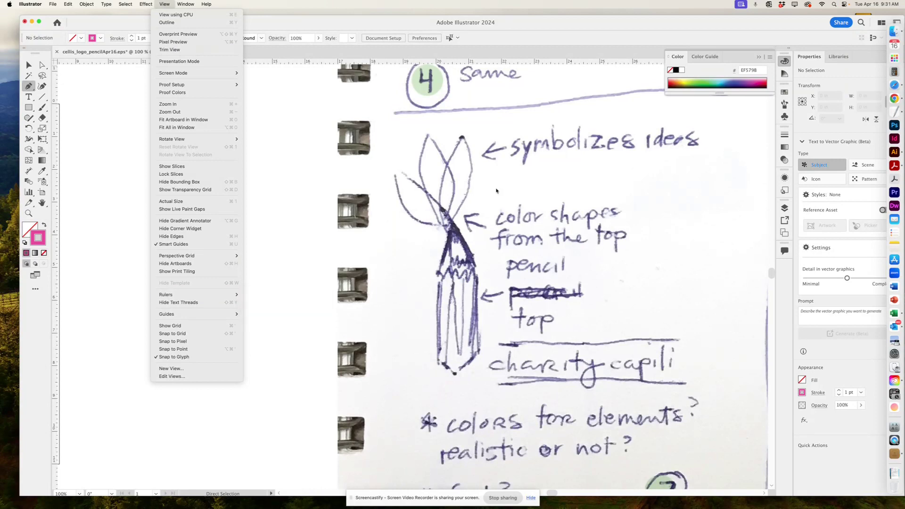
left_click(547, 62)
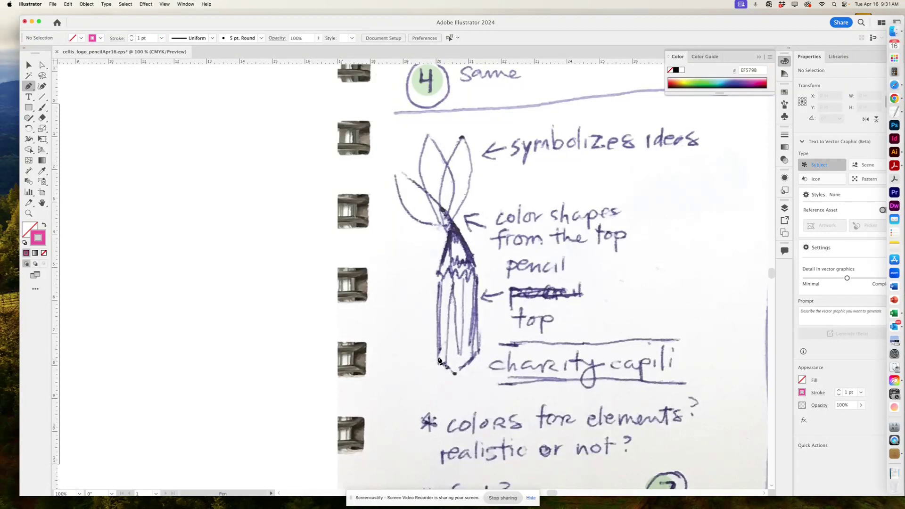
Trace the pencil's corners, sharpened tip and bottom point, closing the path at the start.
left_click(438, 361)
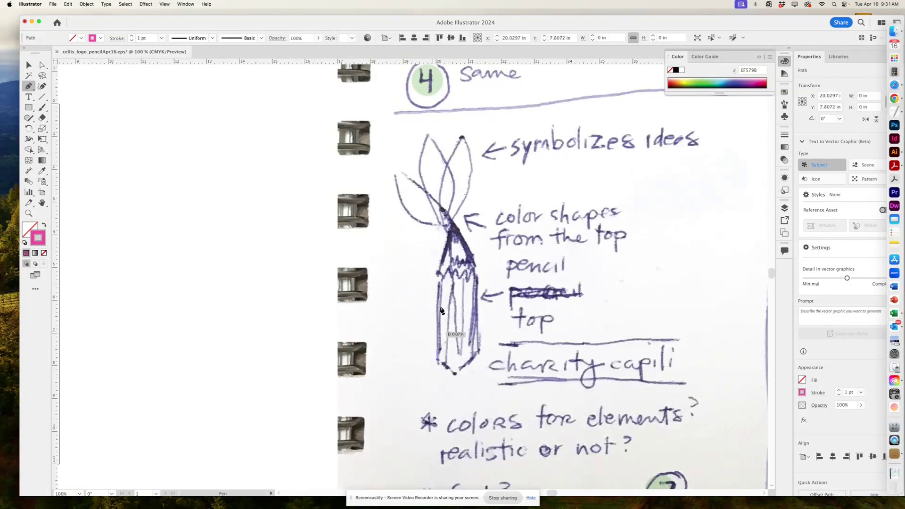
left_click(438, 274)
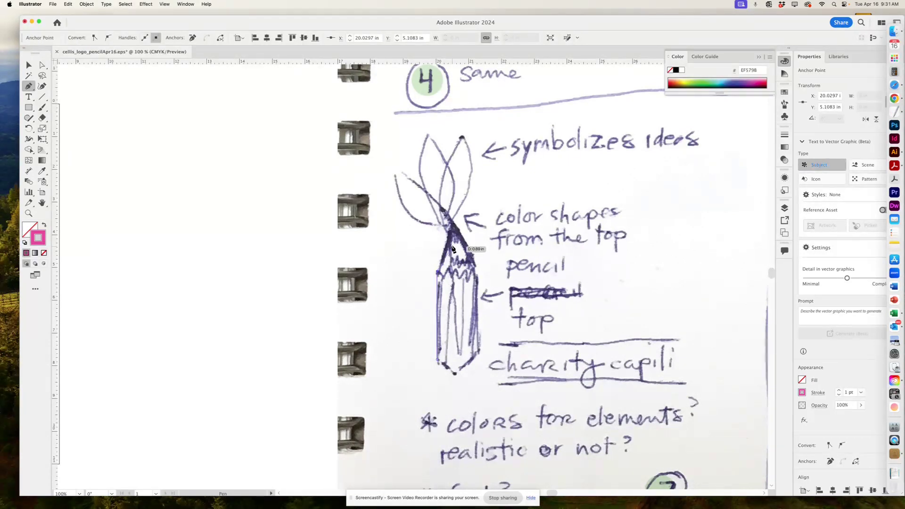
left_click(453, 222)
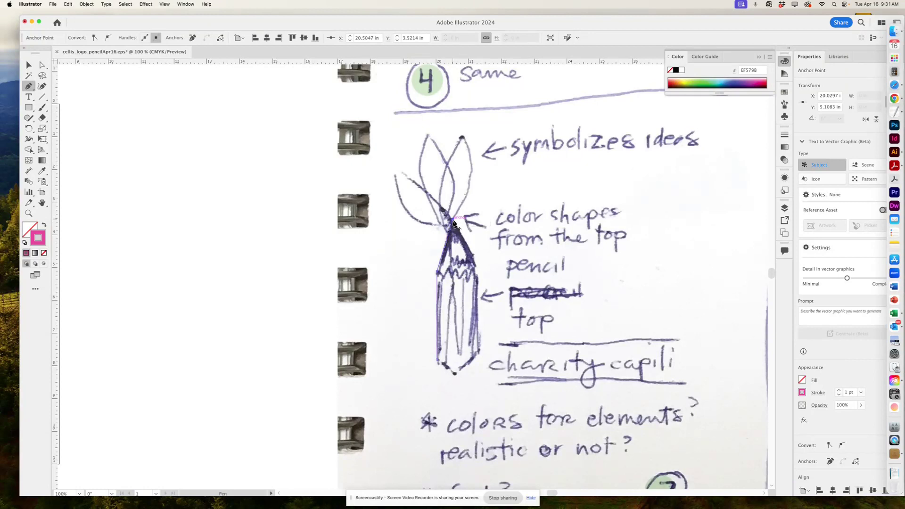
left_click(477, 272)
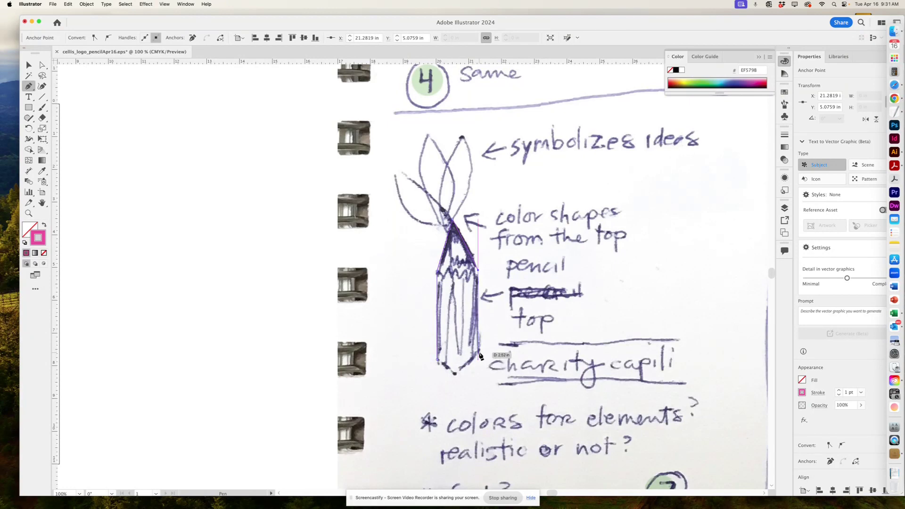
left_click(478, 353)
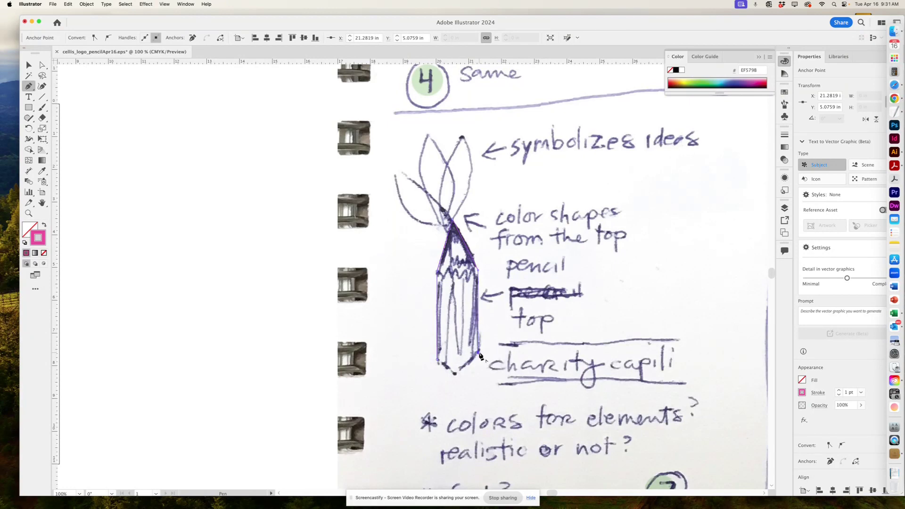
left_click(457, 376)
left_click(437, 361)
Browse the Swatches panel, then toggle the sketches layer to check the outline.
left_click(785, 94)
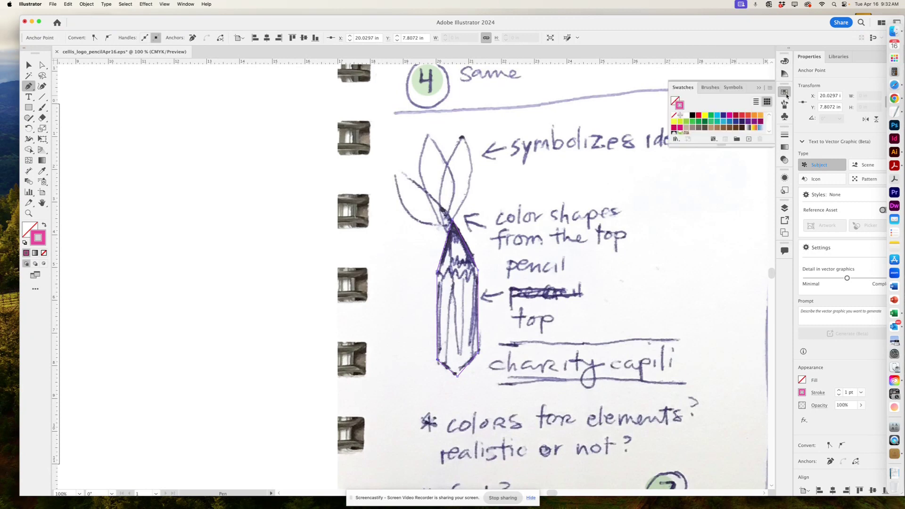
left_click_drag(761, 145, 765, 217)
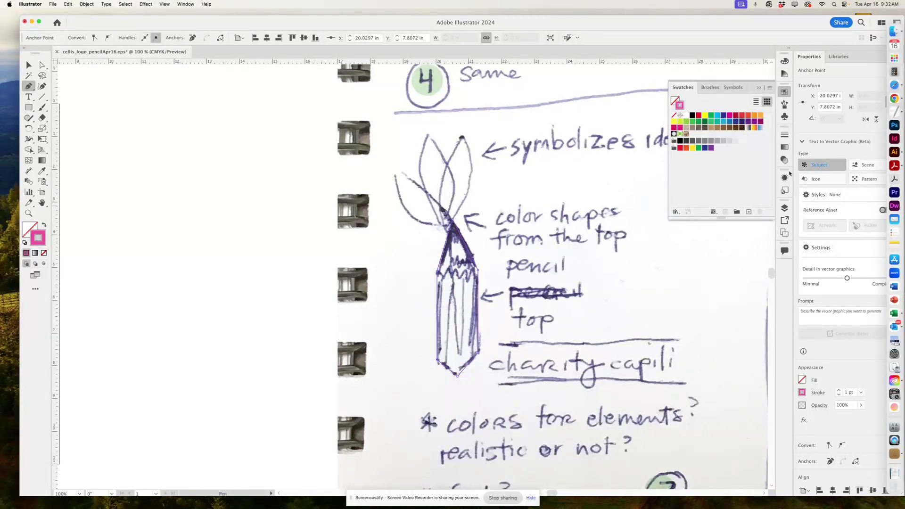
left_click(769, 88)
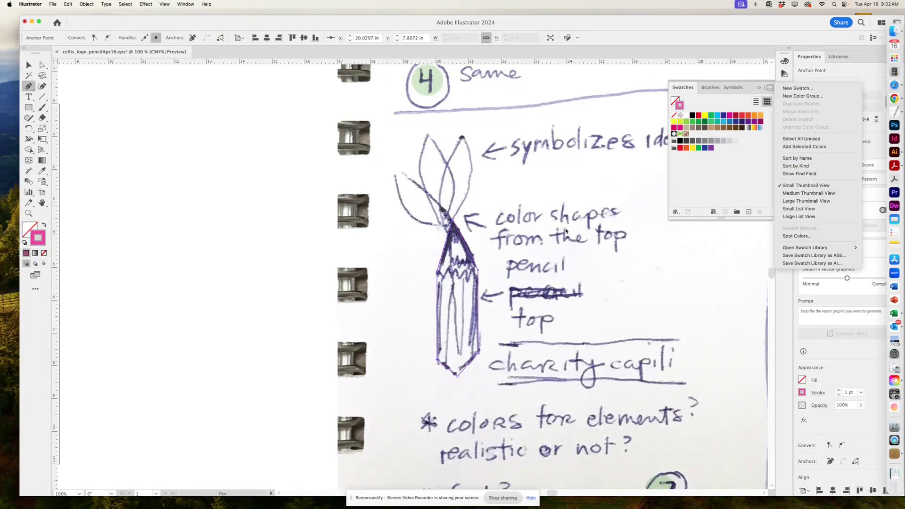
key("Escape")
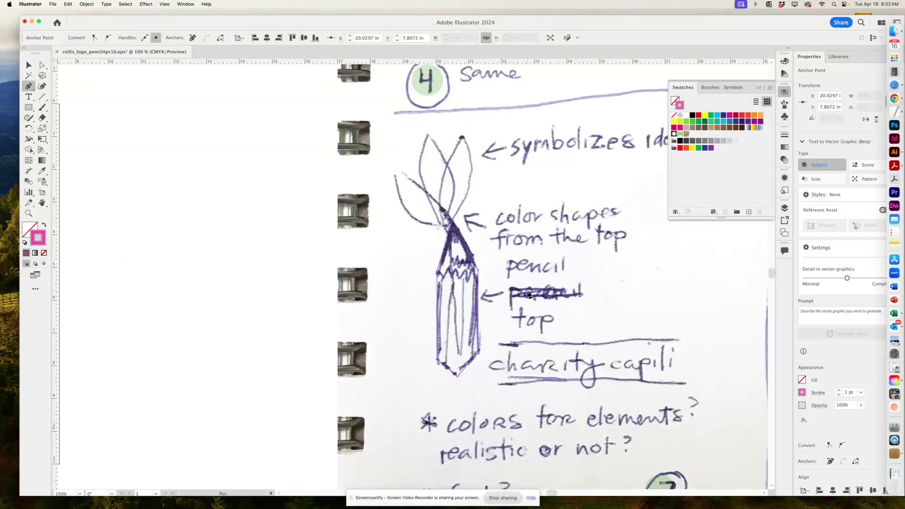
left_click(784, 207)
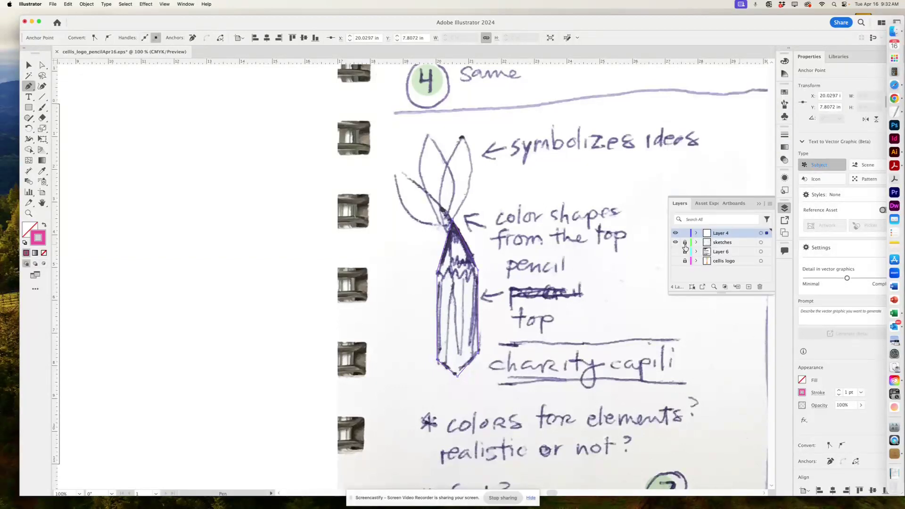
left_click(674, 242)
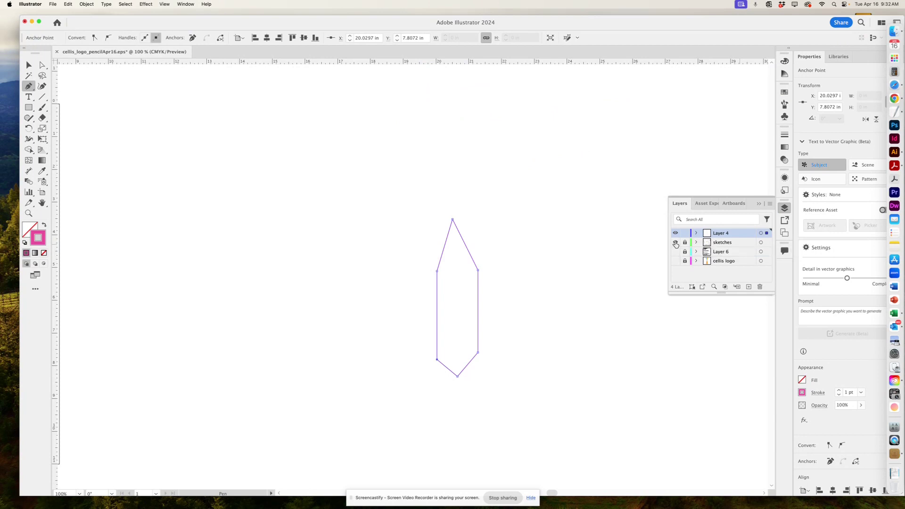
left_click(675, 242)
left_click(674, 242)
left_click(674, 243)
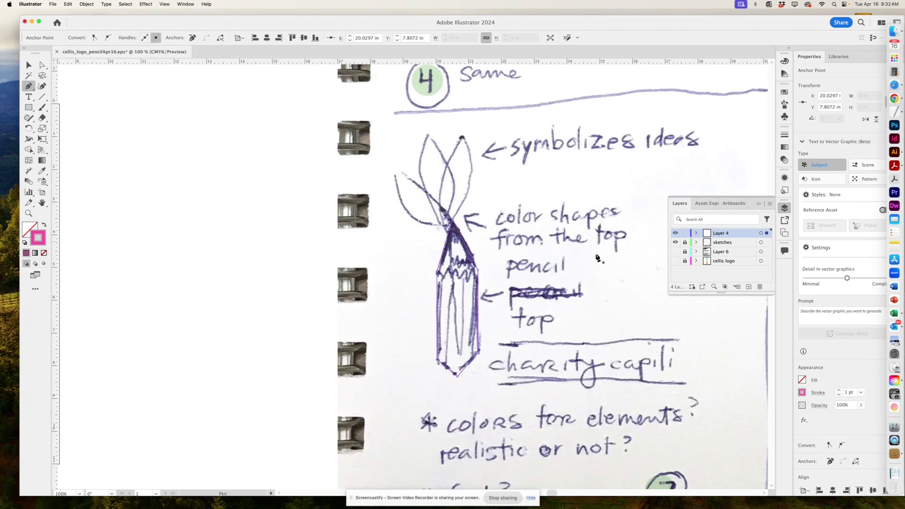
Rename Layer 4 to 'bg color' and add a new Layer 5 above it.
double_click(718, 234)
type("color")
key("Return")
left_click(749, 287)
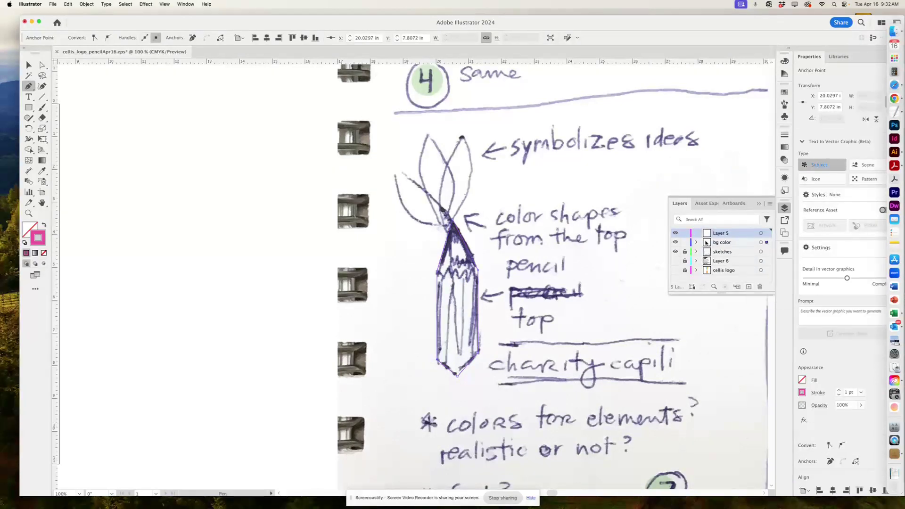
Zoom to 150% and outline the barrel's sides and bottom tip with the Pen.
left_click(675, 243)
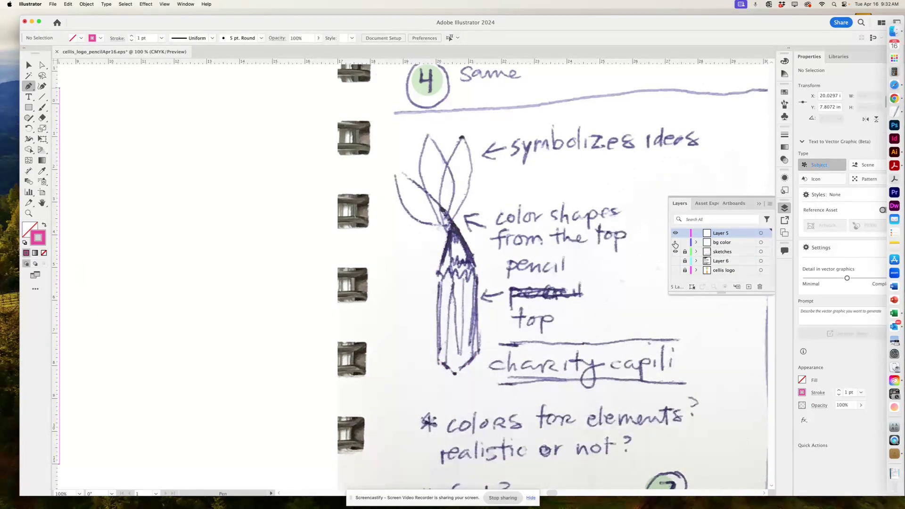
key("super+equal")
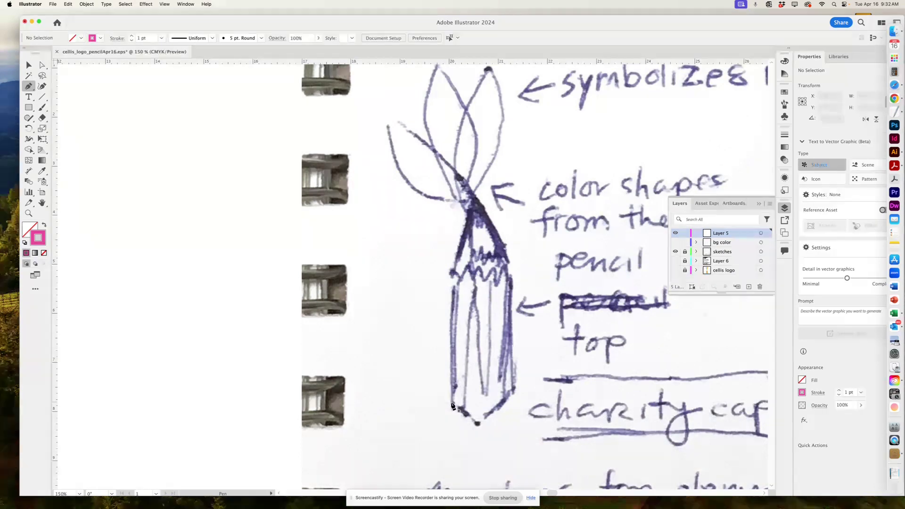
left_click(674, 241)
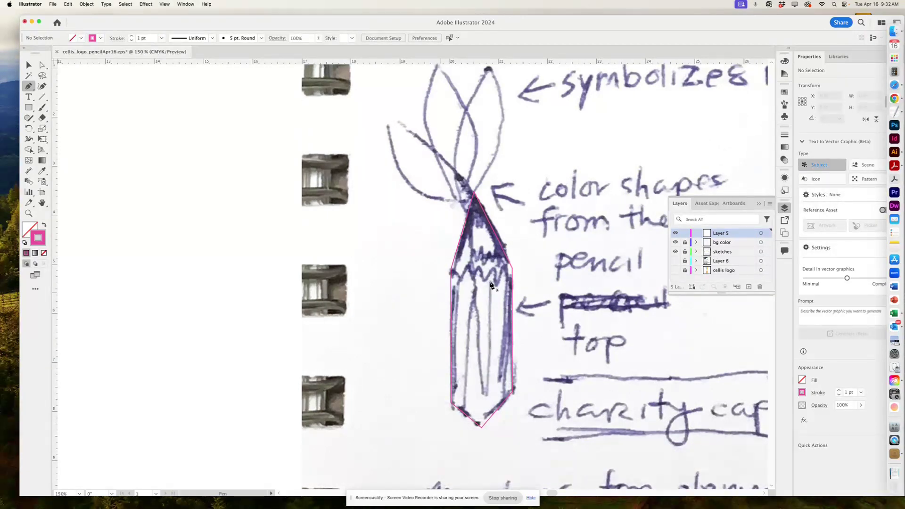
left_click(451, 272)
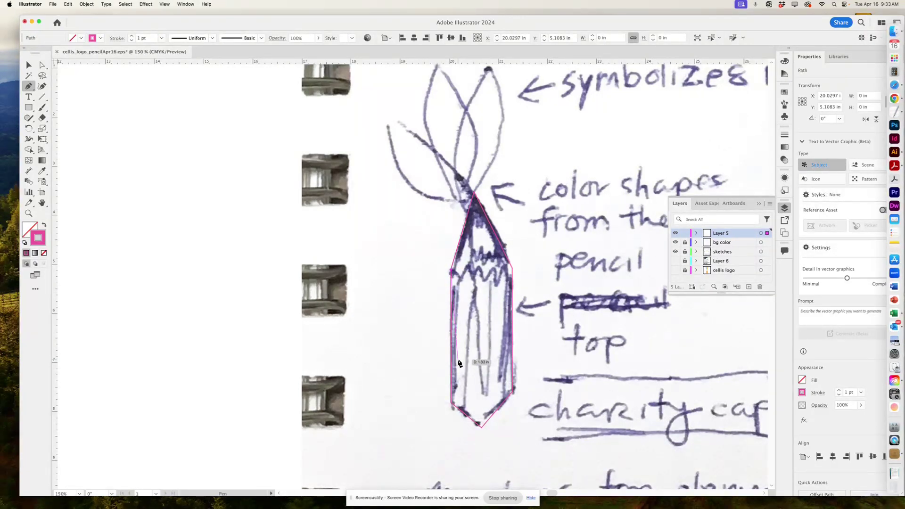
left_click(451, 405)
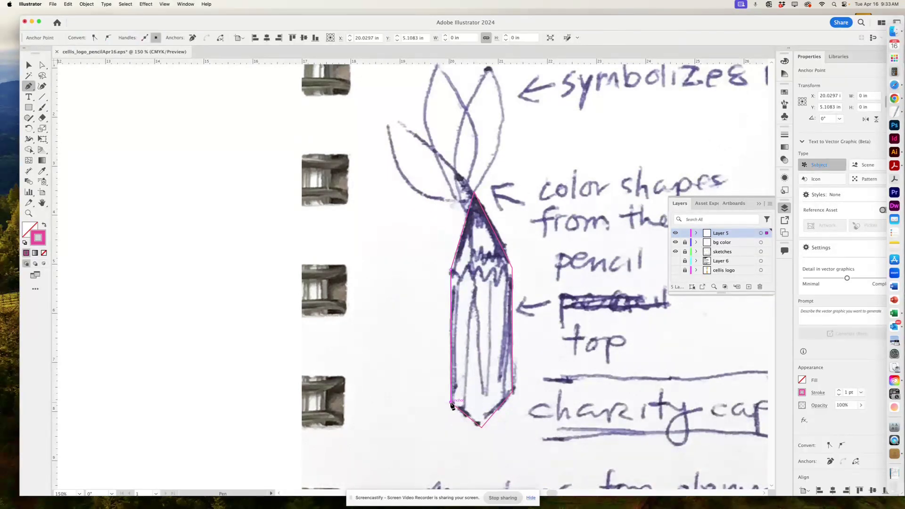
left_click(480, 427)
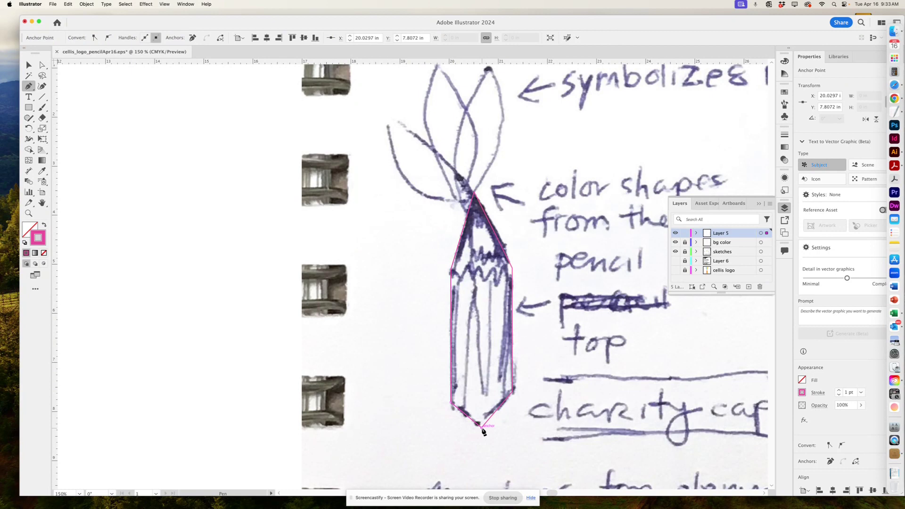
left_click(512, 392)
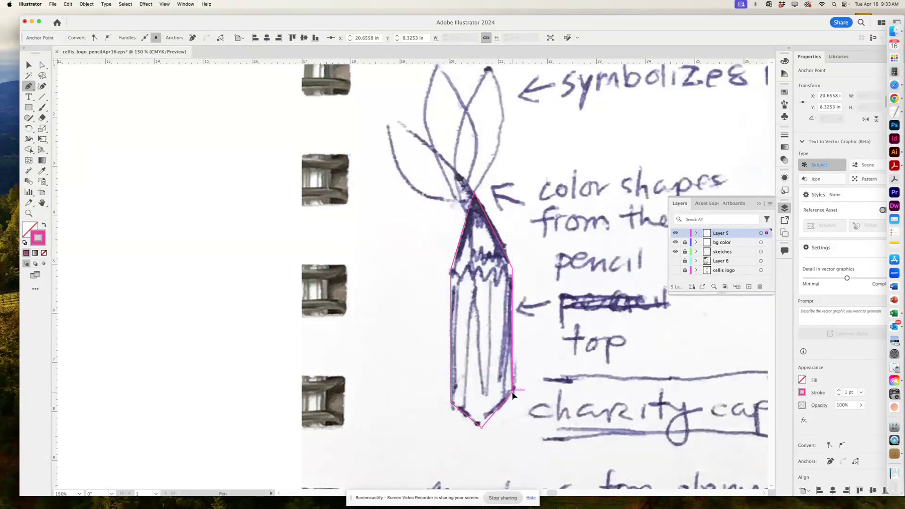
left_click(512, 271)
Finish the barrel path with a zigzag top edge, then lock the bg color layer.
left_click(503, 281)
left_click(488, 281)
left_click(473, 281)
left_click(466, 269)
left_click(451, 271)
left_click(684, 242)
Rename Layer 5 'color of barrel', lock it, add Layer 7, and hide the sketches.
double_click(722, 234)
type("co")
type("lor of barrel")
key("Return")
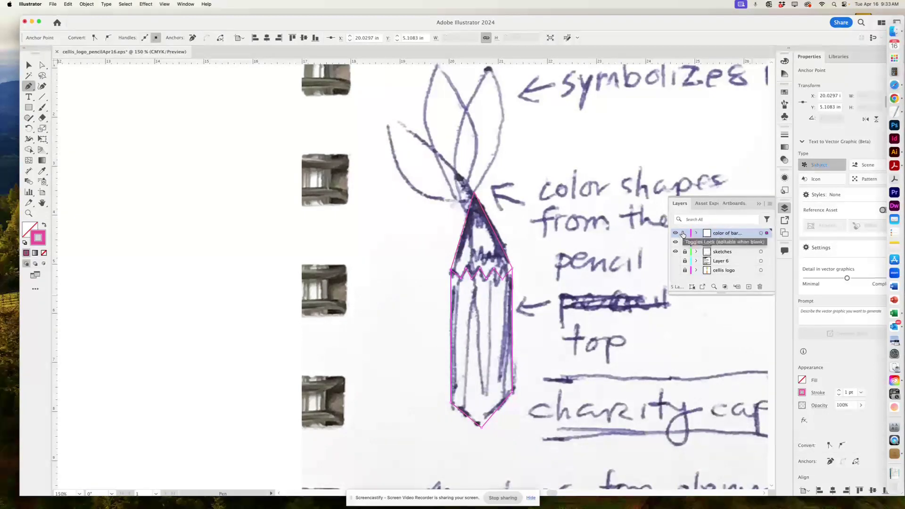
left_click(684, 233)
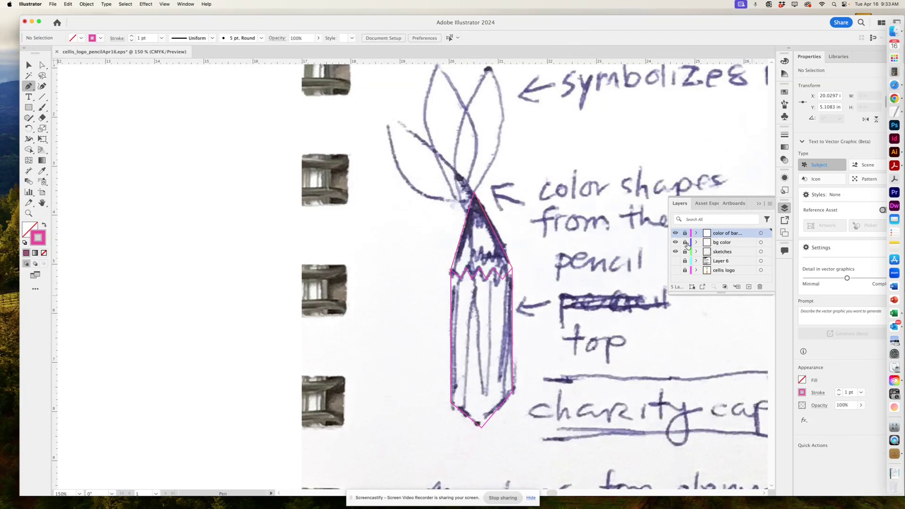
left_click(748, 287)
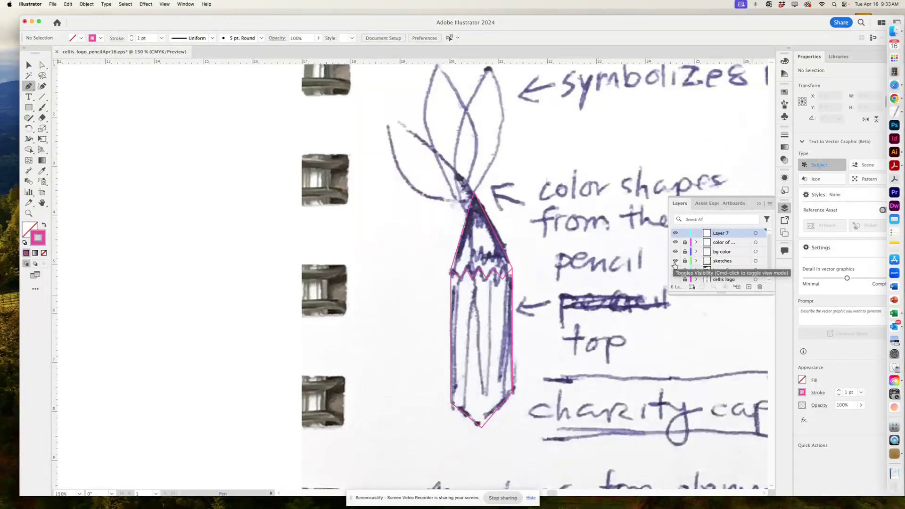
left_click(675, 261)
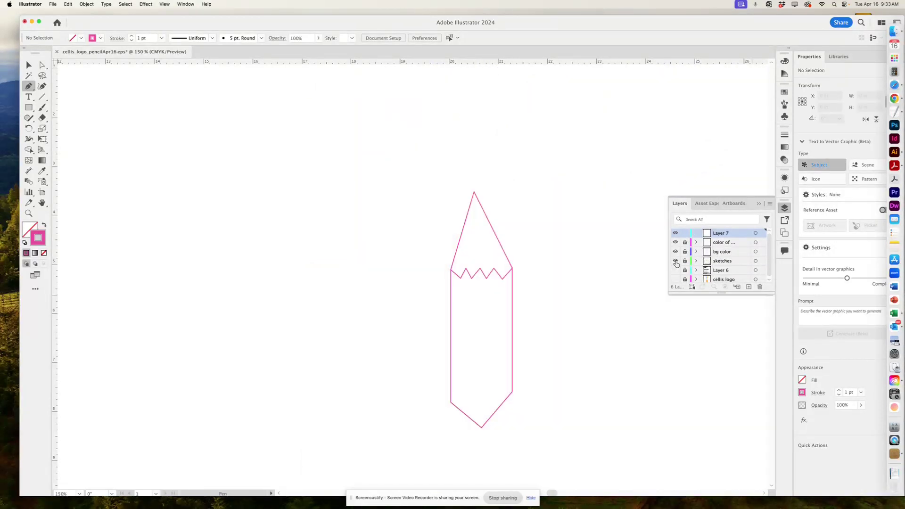
Trace the pencil's lead tip as a curved Pen path and close it at its starting anchor.
left_click(675, 261)
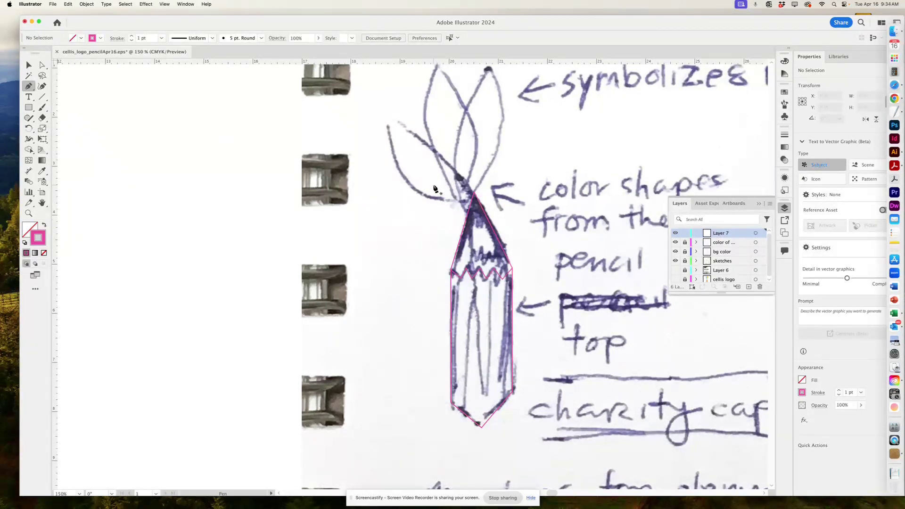
left_click(474, 193)
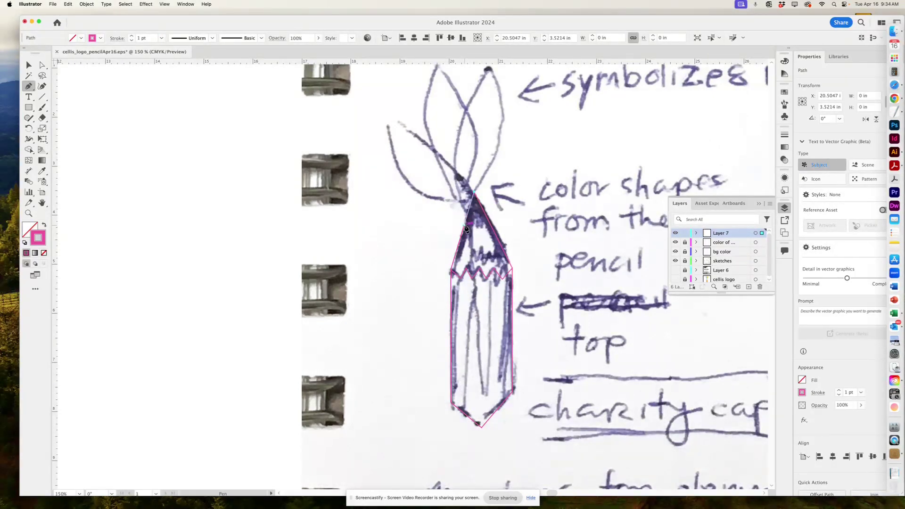
left_click_drag(466, 229, 508, 210)
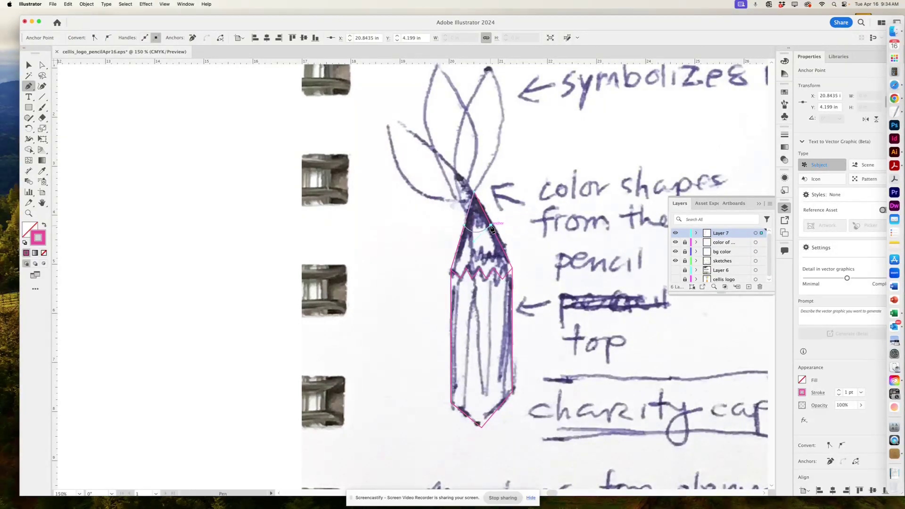
left_click(475, 193)
left_click(474, 194)
Hide the sketches layer to check the closed outline, deselect it, and show the sketch again.
left_click(676, 261)
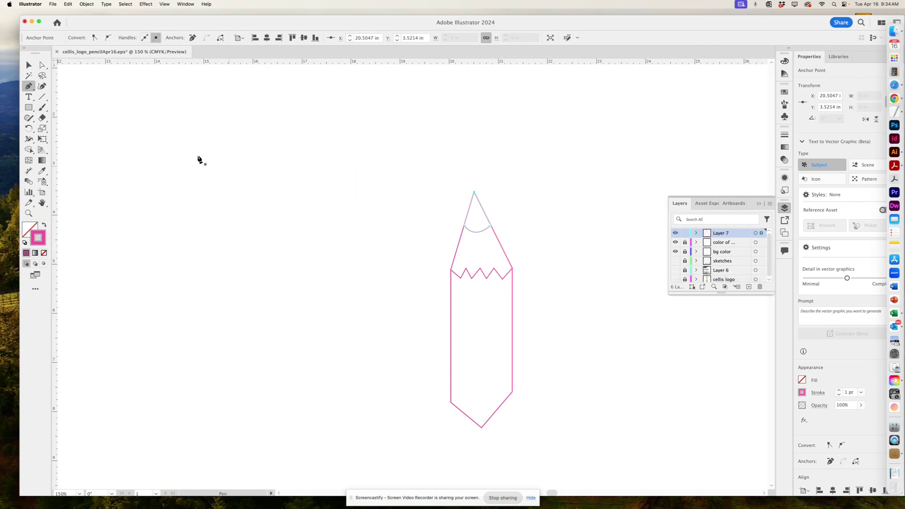
left_click(29, 64)
left_click(357, 236)
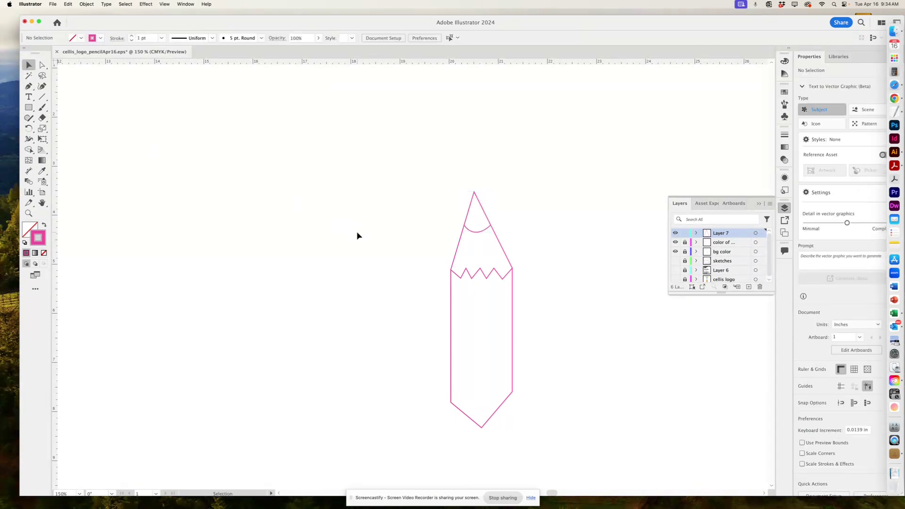
left_click(675, 261)
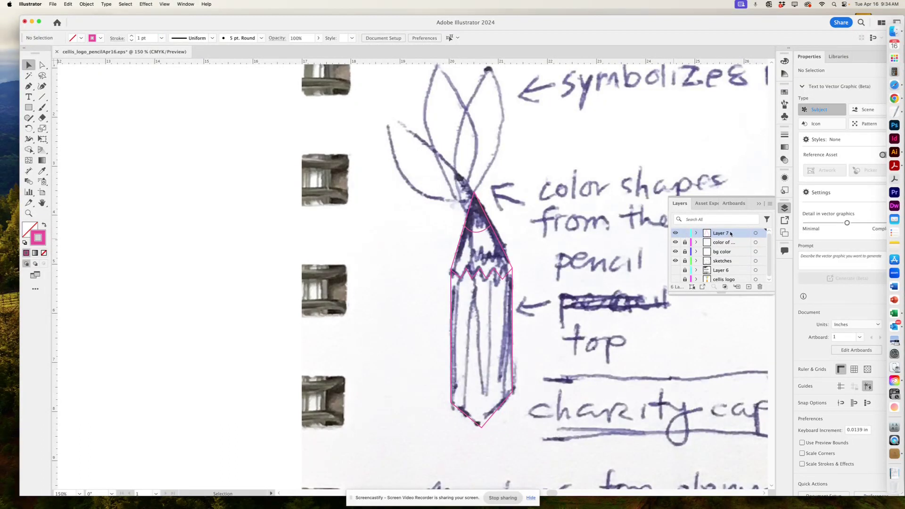
Rename Layer 7 to 'pencil tip'.
double_click(729, 234)
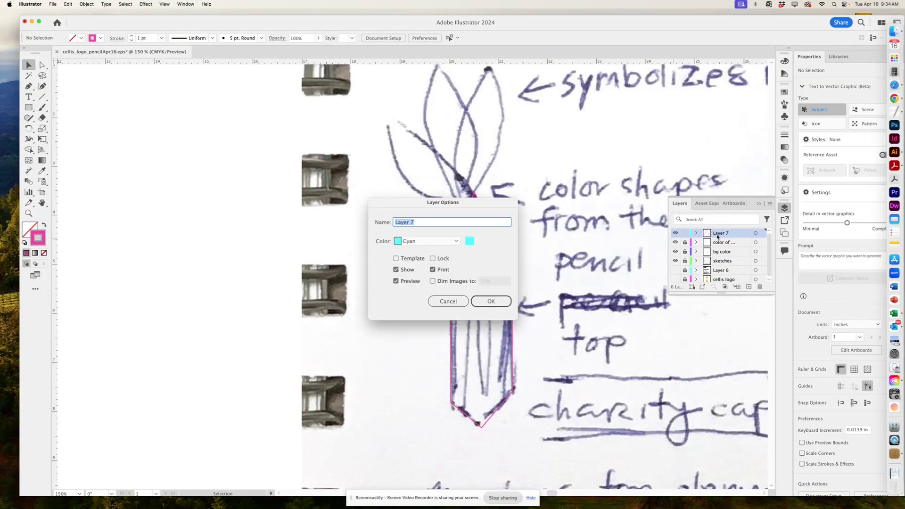
type("pencil tip")
left_click(491, 300)
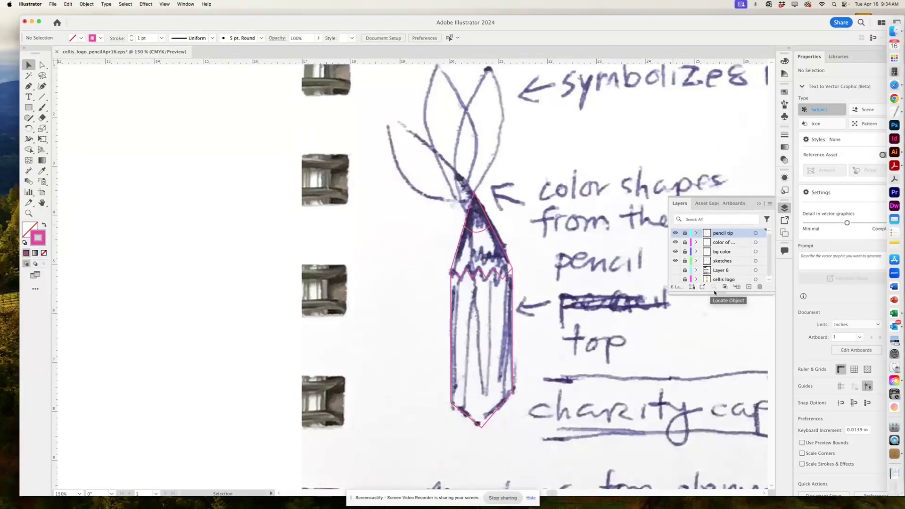
Add a new empty Layer 7 above it, then zoom out and recentre the sketch.
left_click(747, 286)
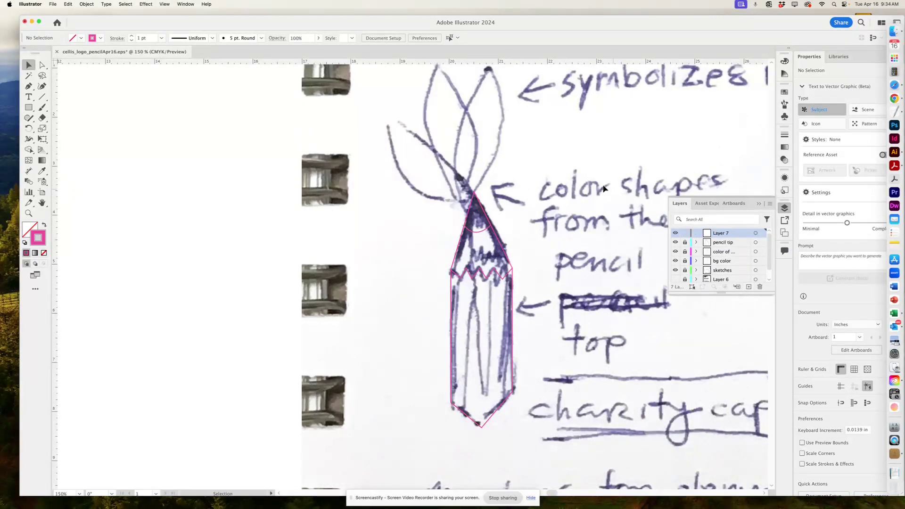
scroll(468, 200, "up", 5)
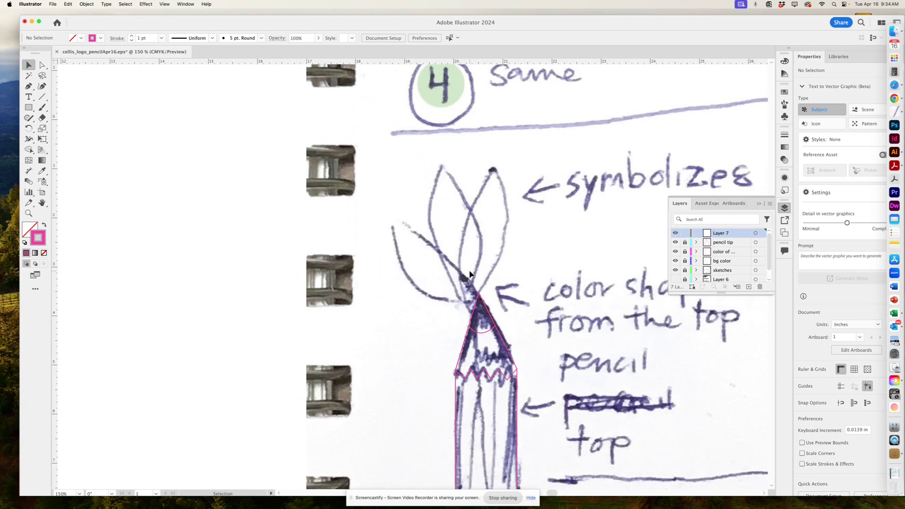
key("super+minus")
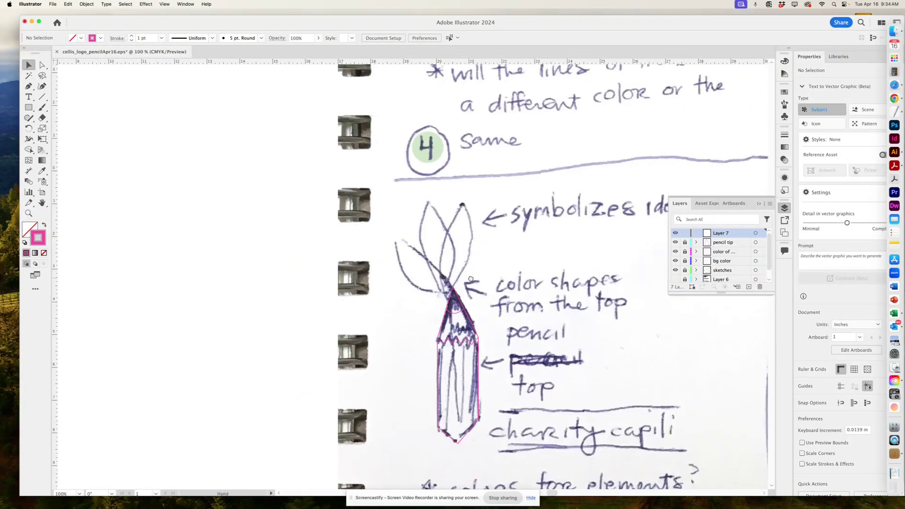
left_click_drag(470, 279, 445, 278)
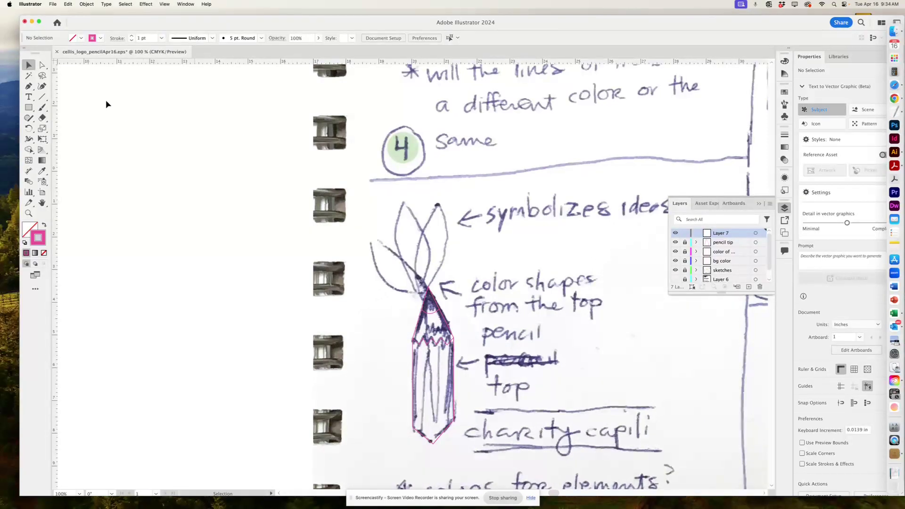
Draw a pointed, curved leaf with the Pen tool rising from the pencil tip.
left_click(29, 85)
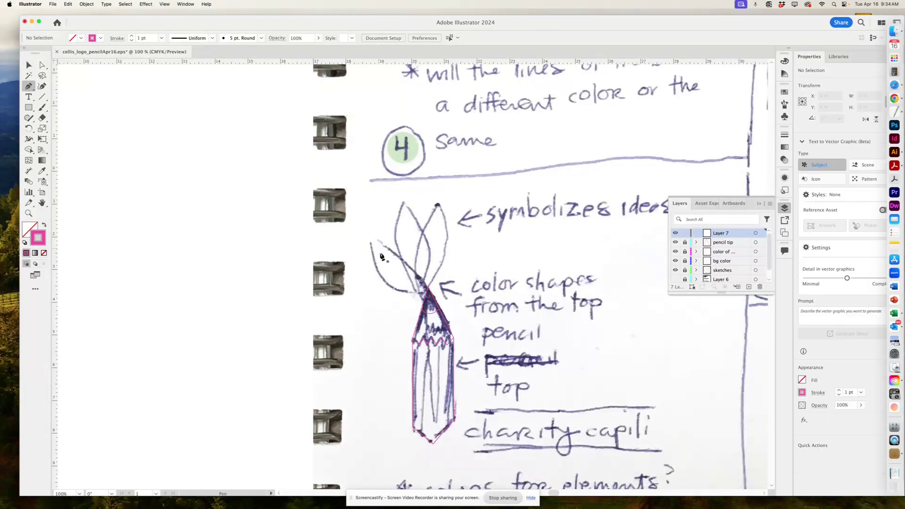
left_click(427, 285)
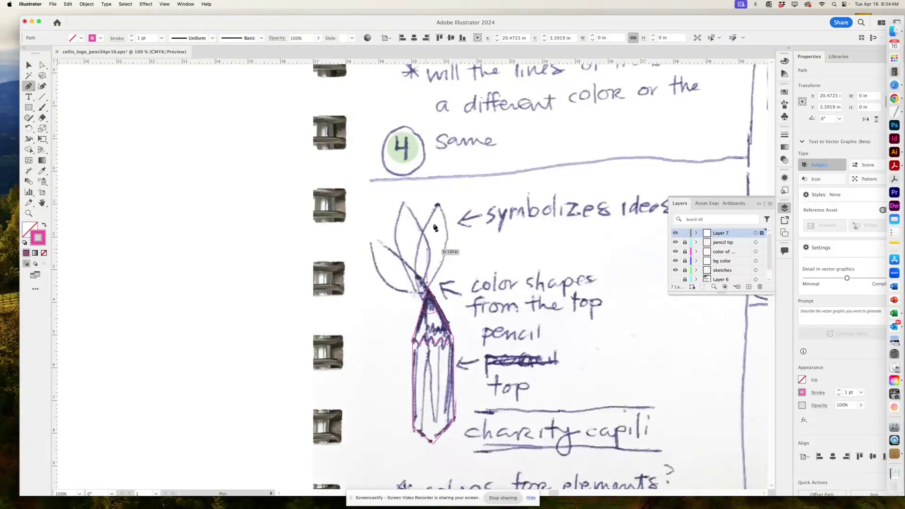
left_click_drag(425, 201, 449, 140)
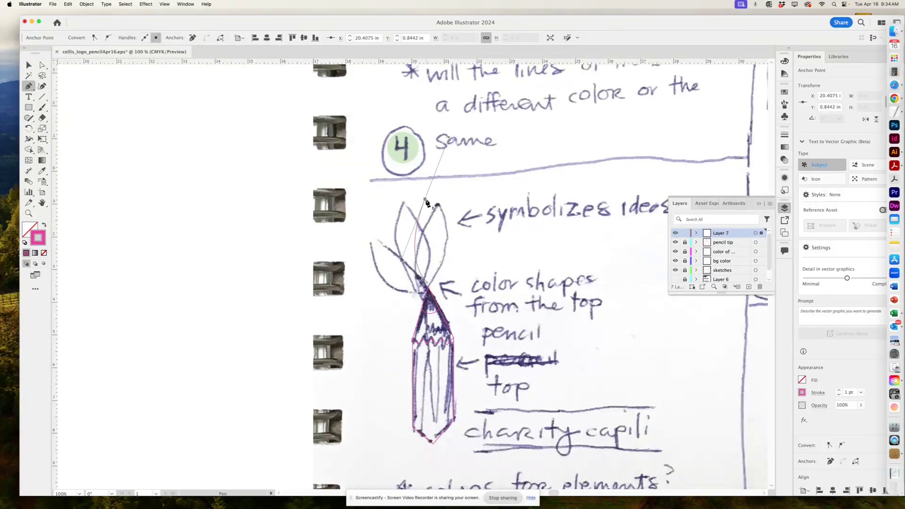
left_click(426, 200)
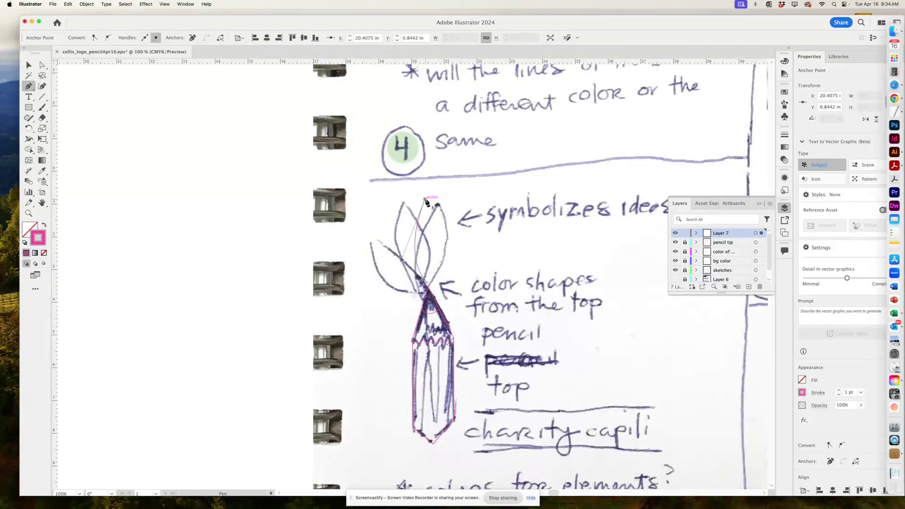
left_click(426, 283)
left_click_drag(404, 330, 405, 331)
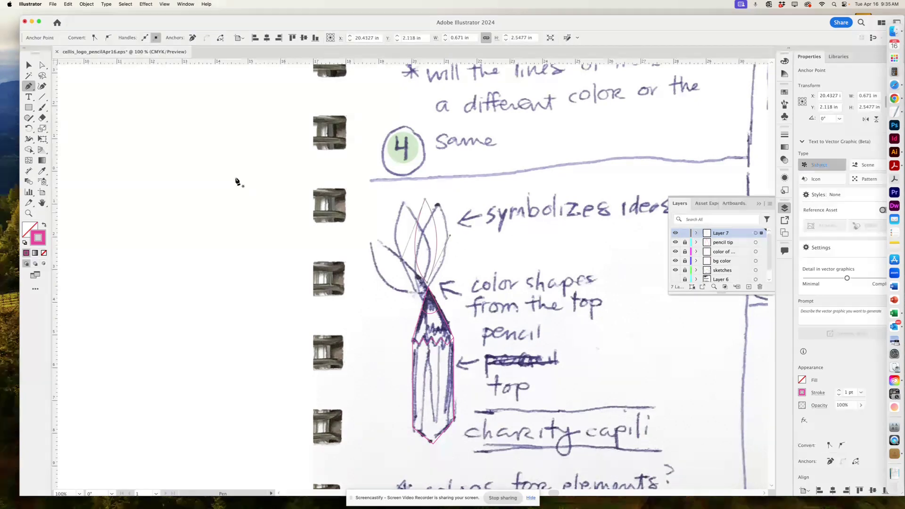
left_click(29, 64)
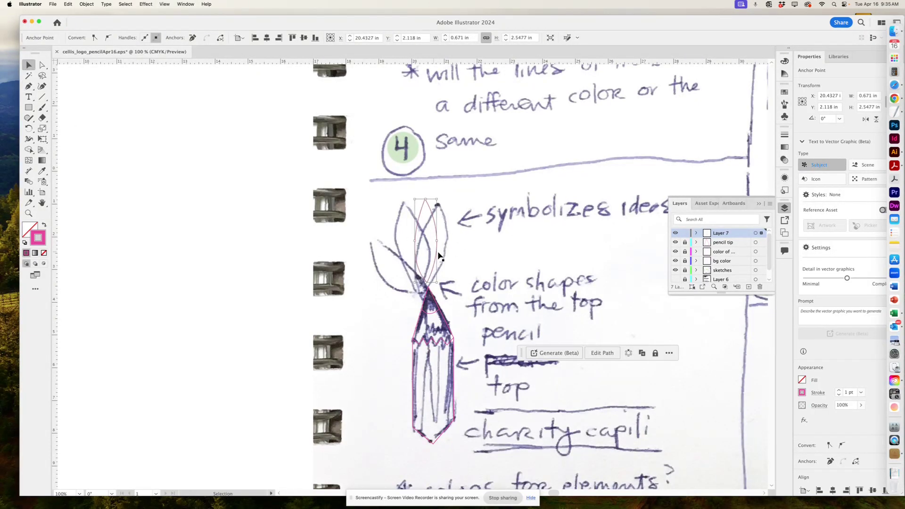
Rename the new top layer to 'shapes'.
double_click(721, 234)
type("shapes")
key("Return")
scroll(686, 270, "down", 3)
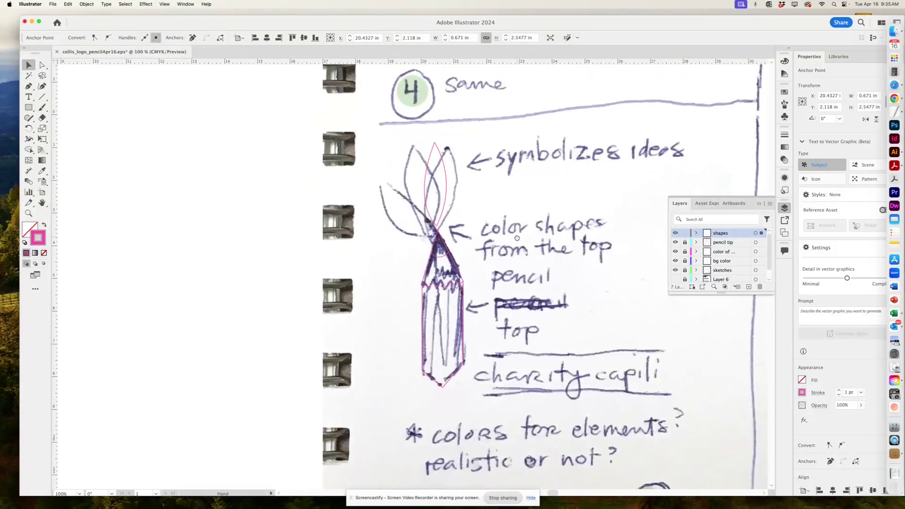
scroll(683, 271, "right", 3)
scroll(681, 271, "up", 2)
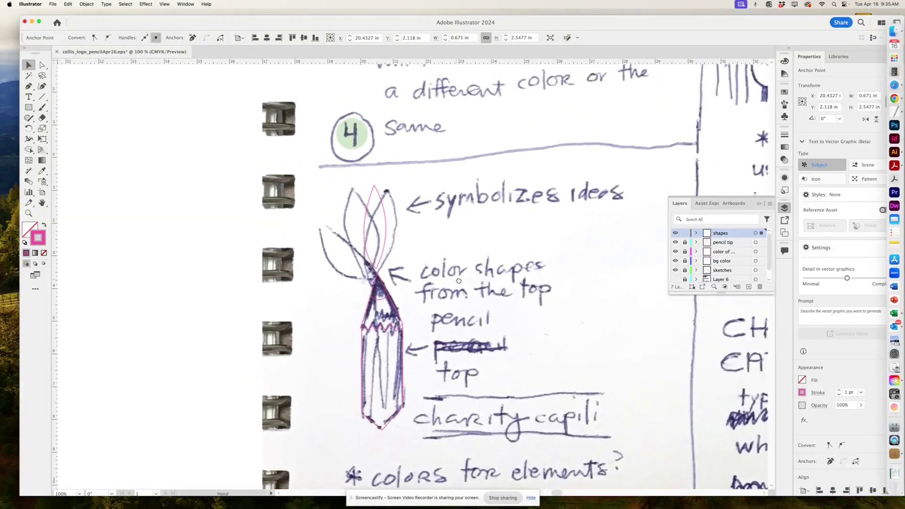
Hide the scanned sketch, recentre the pencil shapes and deselect the leaf.
left_click(675, 270)
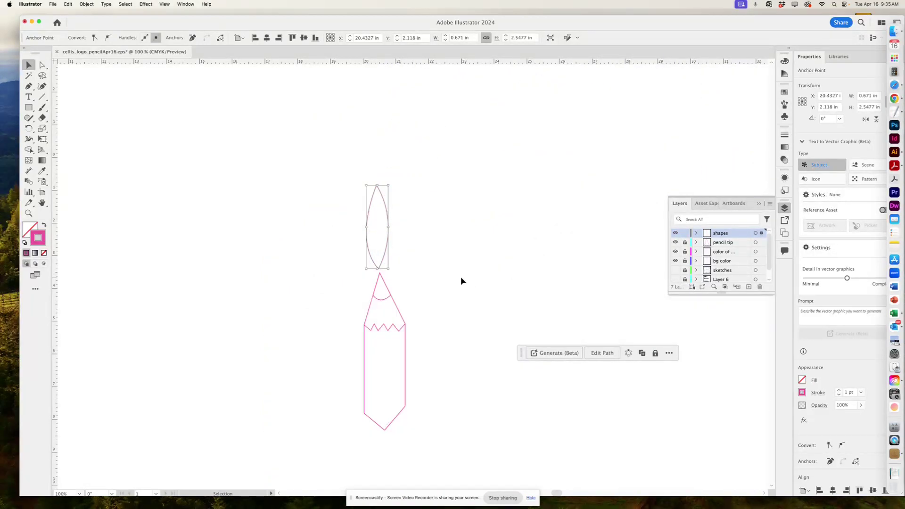
left_click_drag(460, 276, 499, 257)
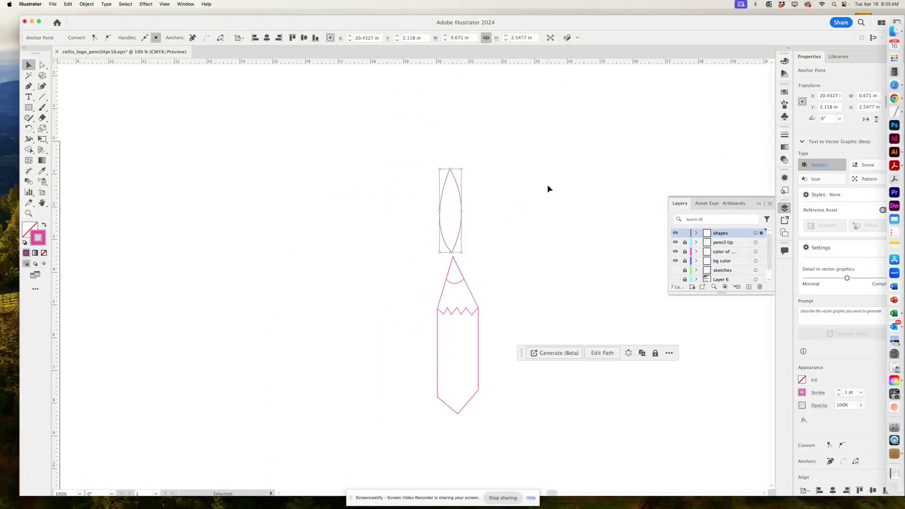
left_click(505, 192)
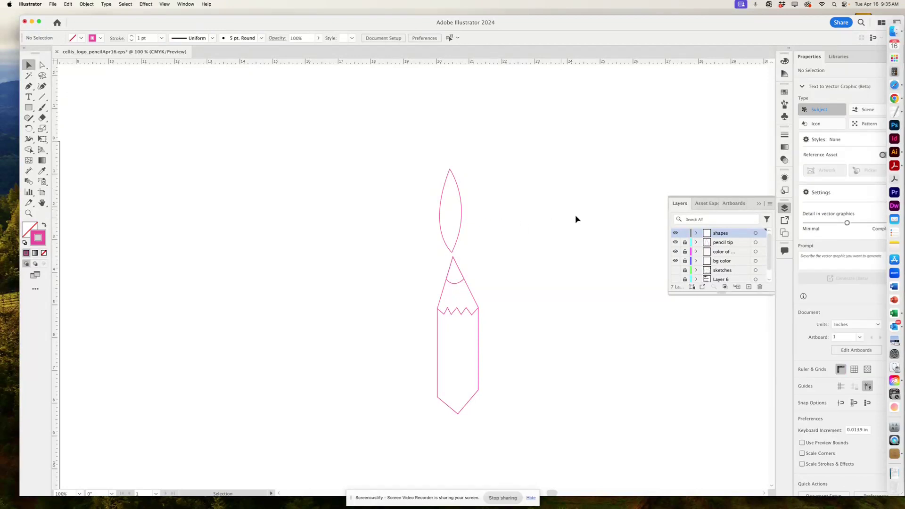
left_click_drag(574, 214, 562, 210)
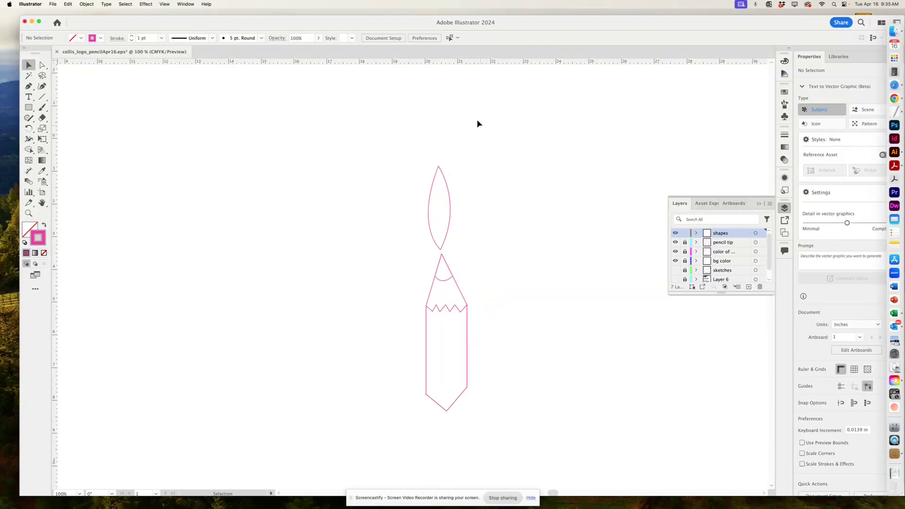
Drag a horizontal guide from the top ruler to the bottom of the pencil body.
left_click_drag(452, 60, 493, 391)
key("a")
key("super+semicolon")
key("v")
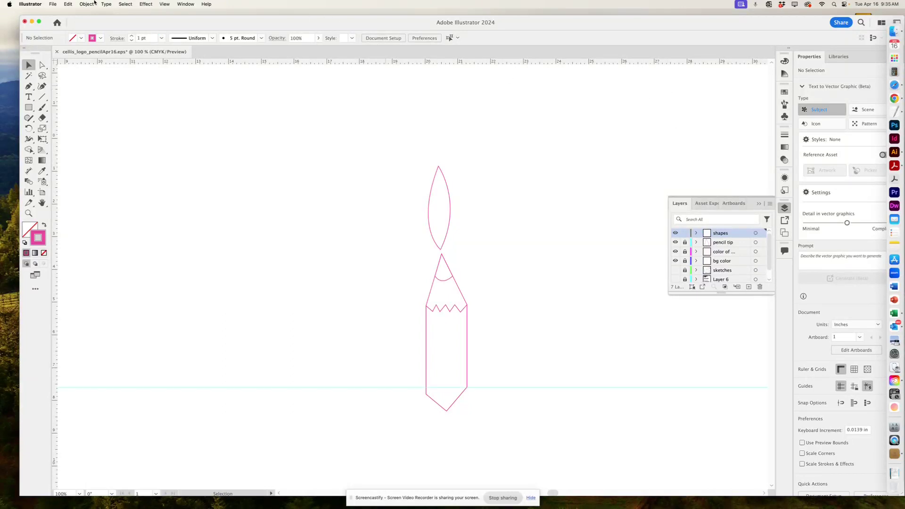
Hide the guides via View > Guides, then show them again with Cmd+;.
left_click(165, 4)
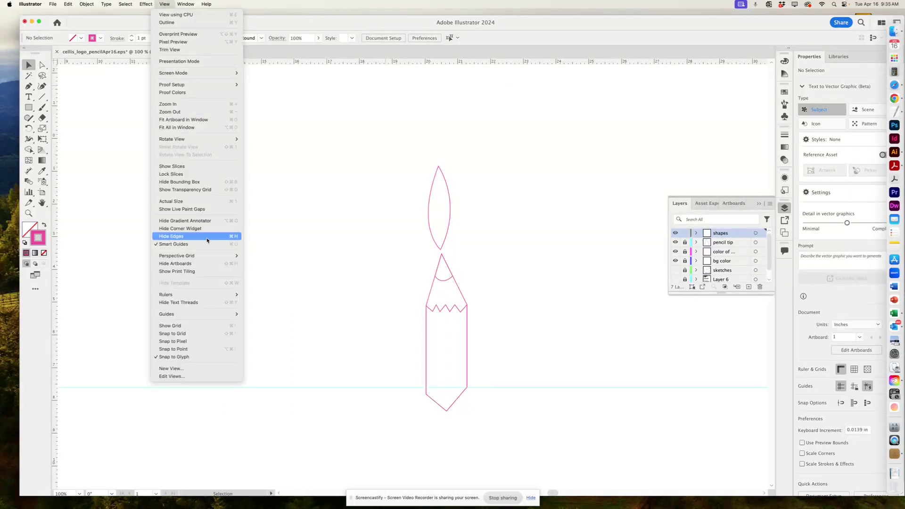
mouse_move(198, 314)
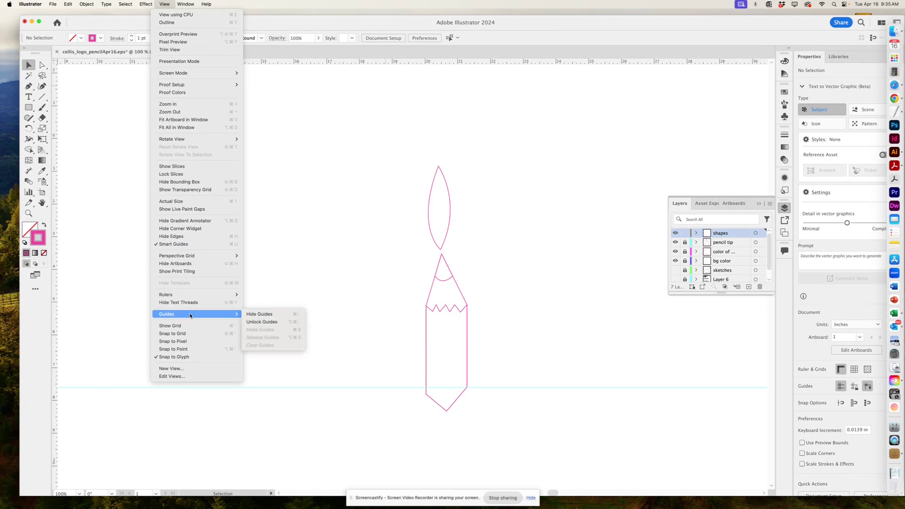
left_click(268, 314)
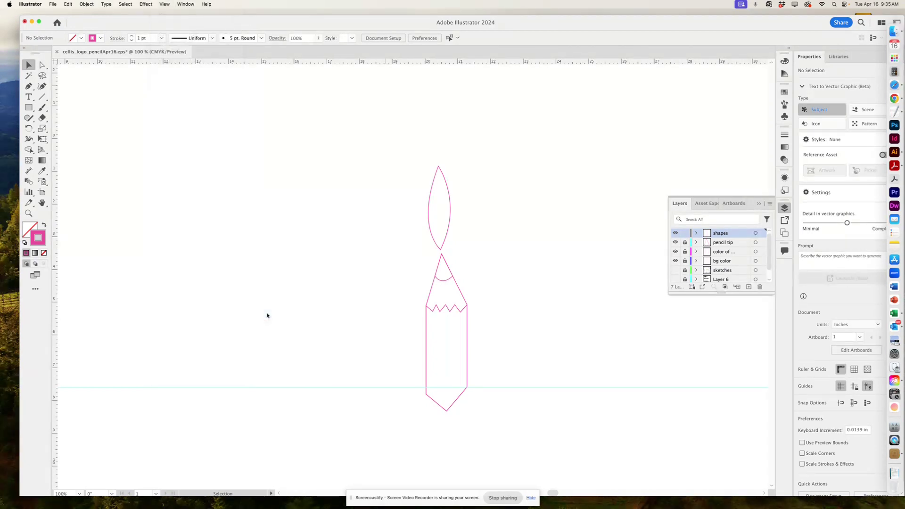
left_click(164, 5)
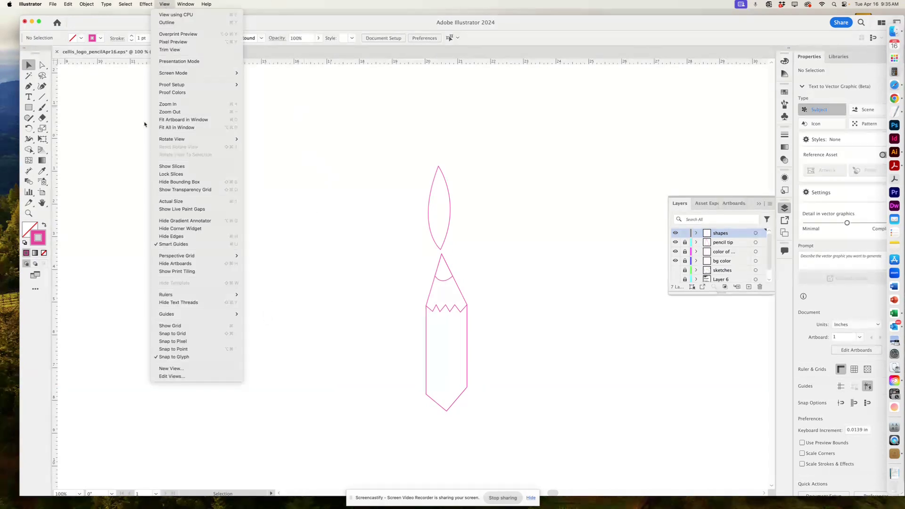
key("Escape")
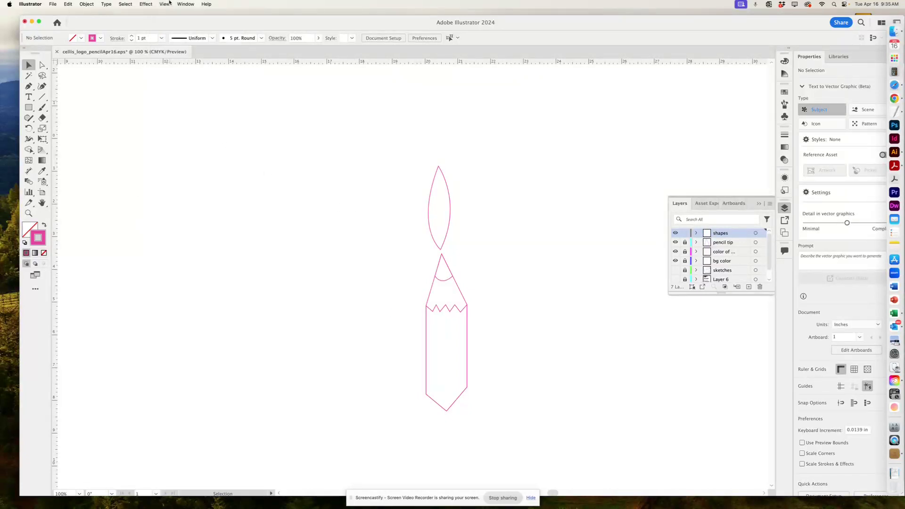
key("super+semicolon")
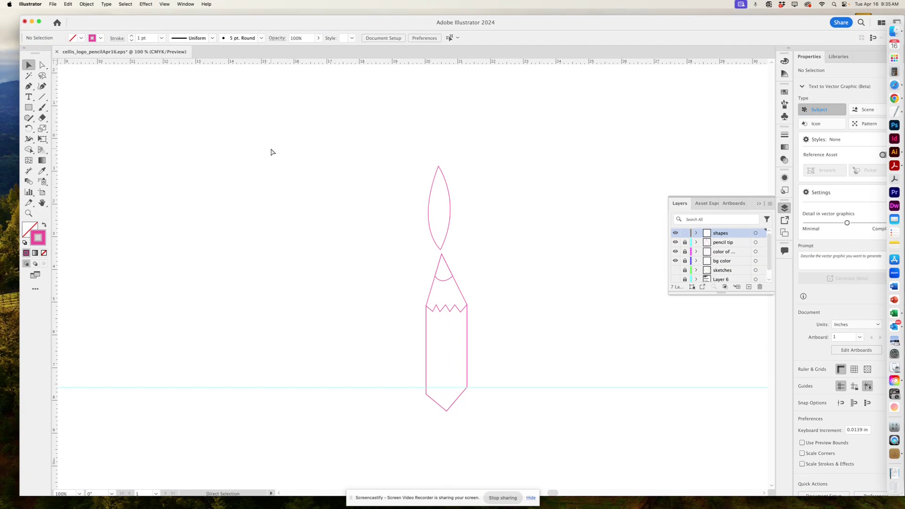
Add a horizontal guide at the pencil body's top and a vertical guide through its centre.
key("super+equal")
left_click_drag(391, 230, 382, 181)
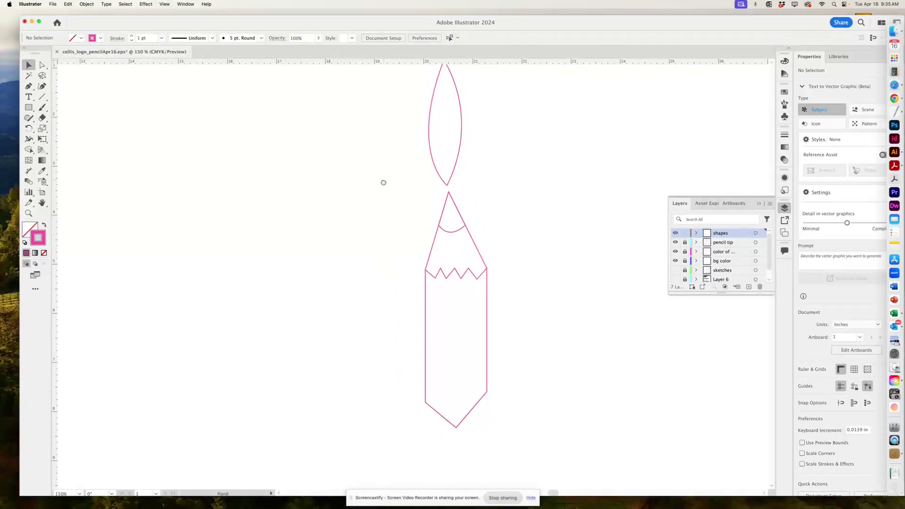
left_click_drag(178, 61, 260, 271)
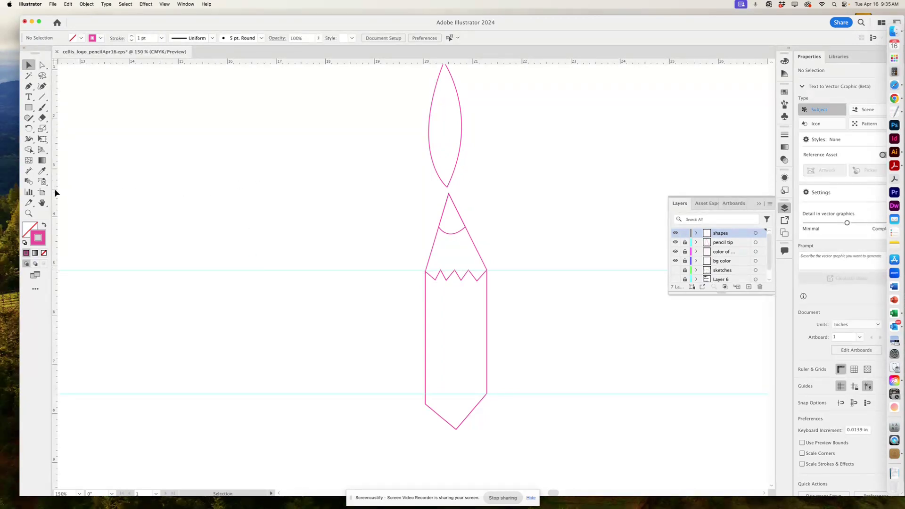
left_click_drag(56, 193, 457, 224)
Unlock the bg color layer, lock shapes and pencil tip, and select the pencil body outline.
key("space")
key("space")
left_click_drag(525, 174, 501, 214)
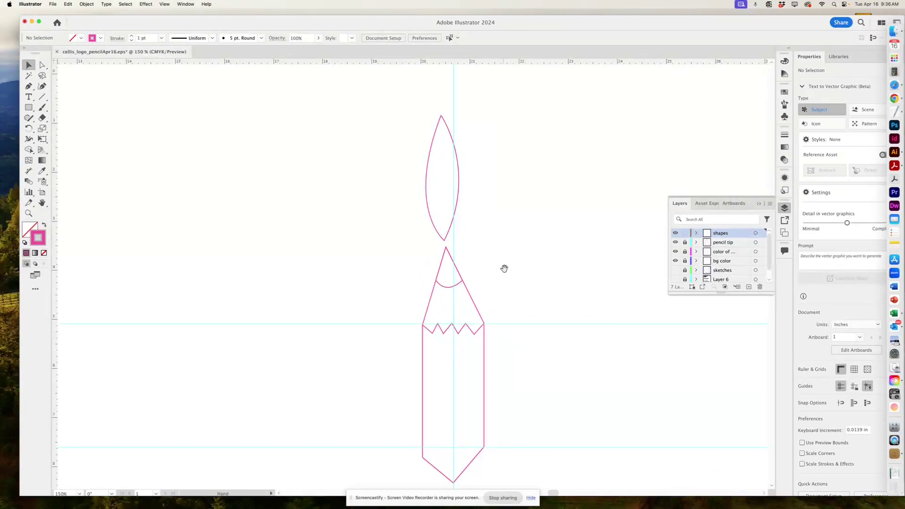
key("space")
mouse_move(503, 267)
left_mouse_down()
mouse_move(496, 204)
mouse_move(490, 233)
left_mouse_up()
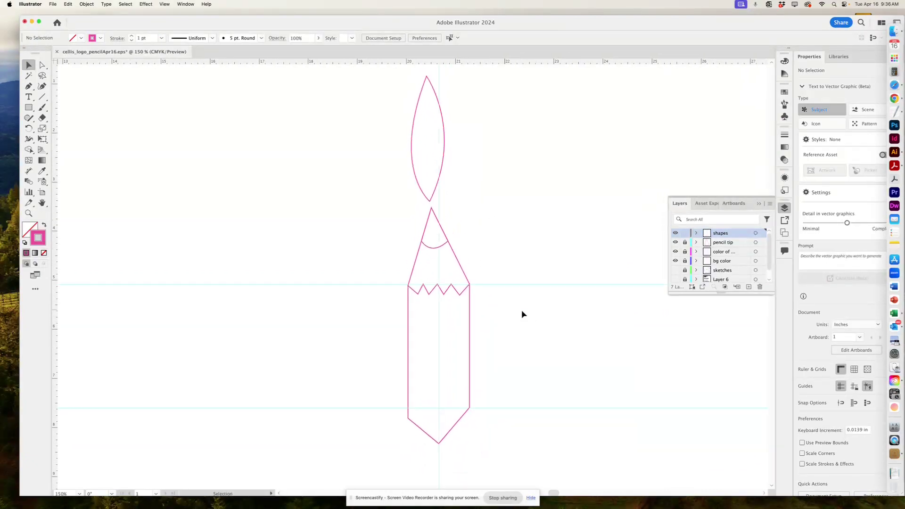
left_click_drag(684, 244, 684, 266)
left_click_drag(684, 236, 688, 254)
left_click(463, 272)
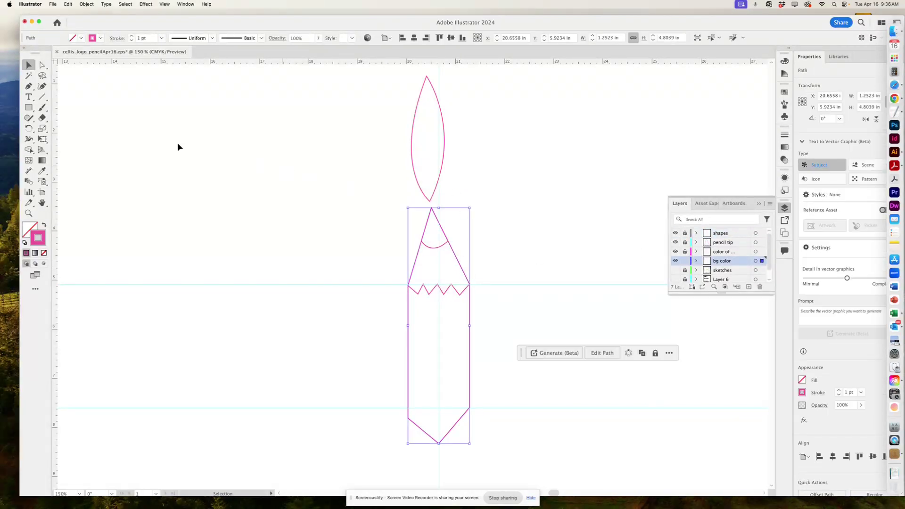
Shift the outline's top anchor slightly right and snap its lower-left anchor up to the guide (Y 7.602 in).
left_click(42, 66)
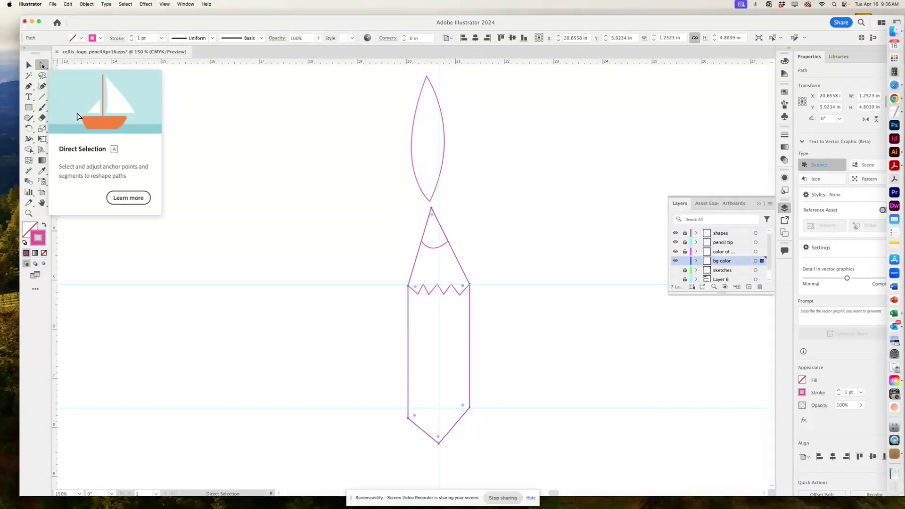
left_click(419, 207)
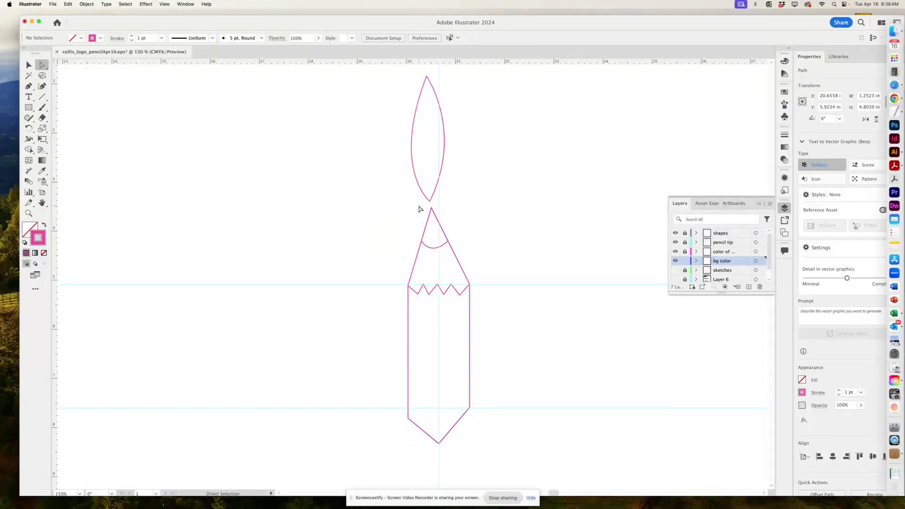
left_click(431, 208)
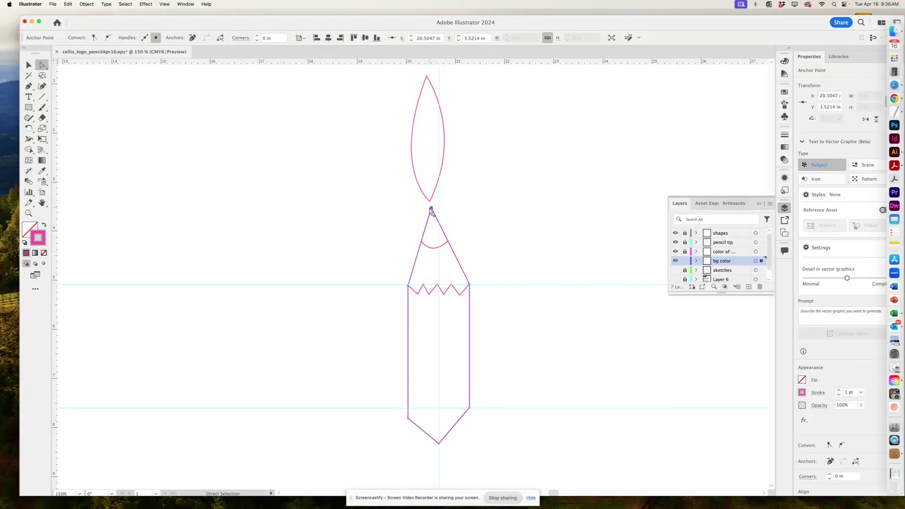
left_click_drag(430, 208, 439, 209)
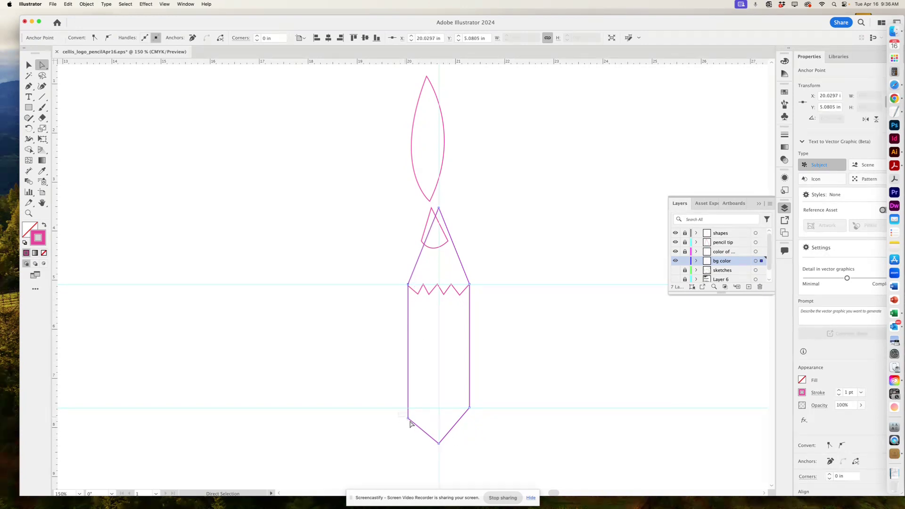
left_click_drag(408, 418, 408, 408)
Toggle layer visibility to compare the adjusted outline, turn all layers back on, and deselect.
left_click_drag(675, 242, 675, 232)
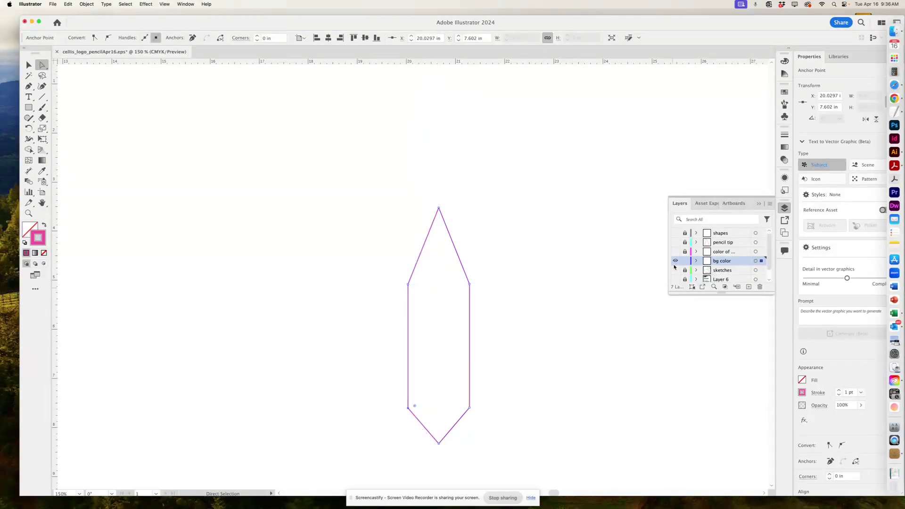
left_click(675, 262)
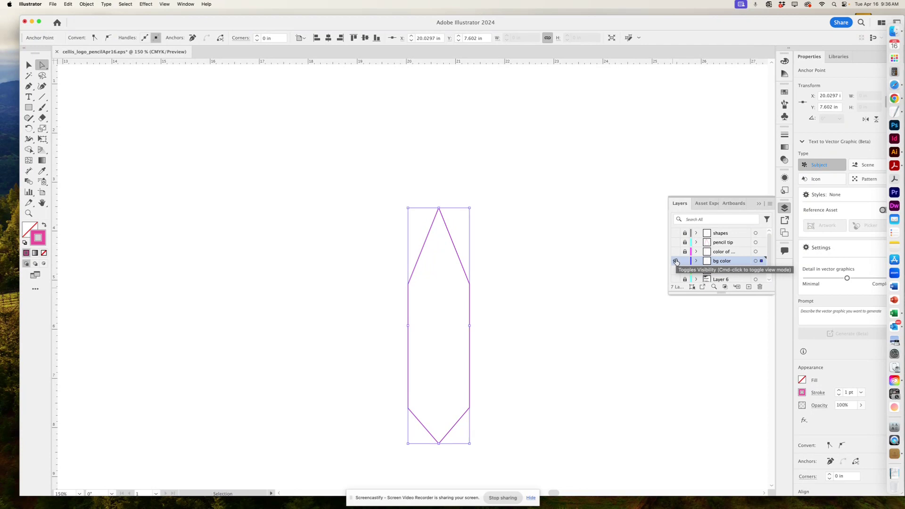
left_click(675, 262)
left_click_drag(676, 262, 675, 232)
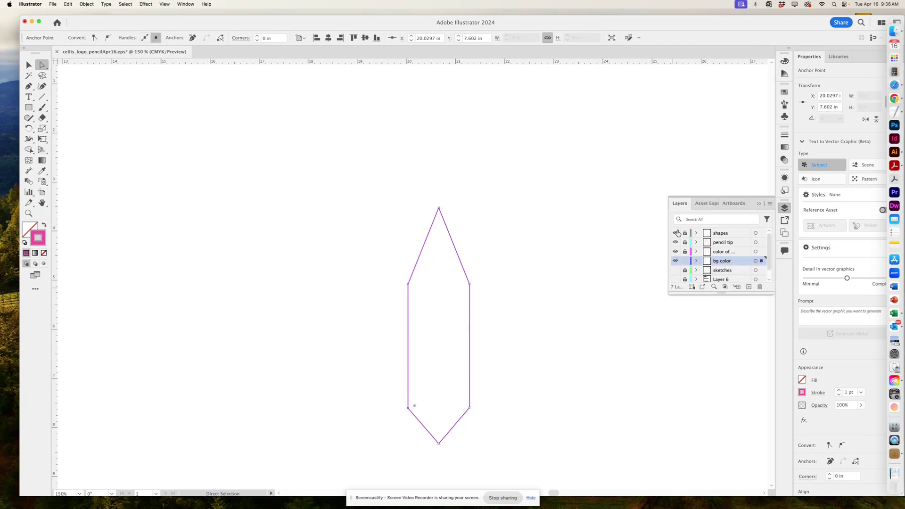
left_click(501, 396)
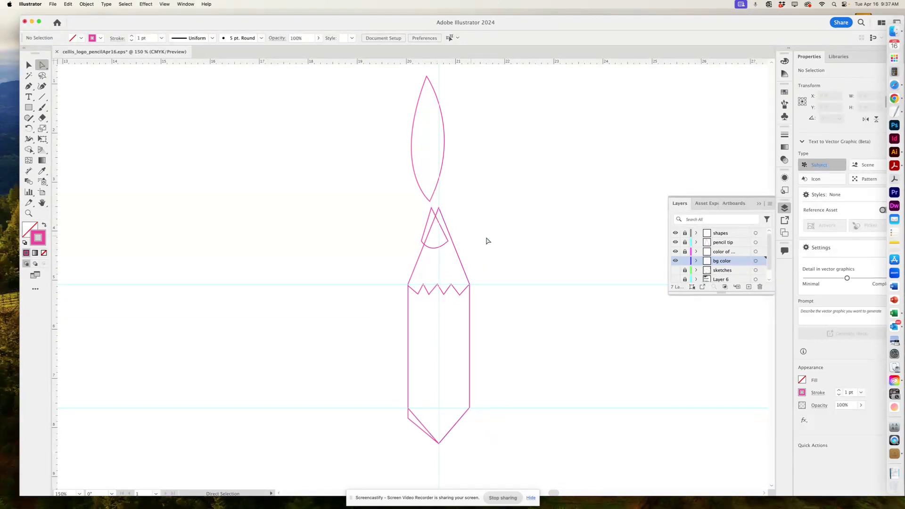
Lock bg color, activate the 'color of' layer and raise its shape's lower-left corner to the guide.
left_click(674, 233)
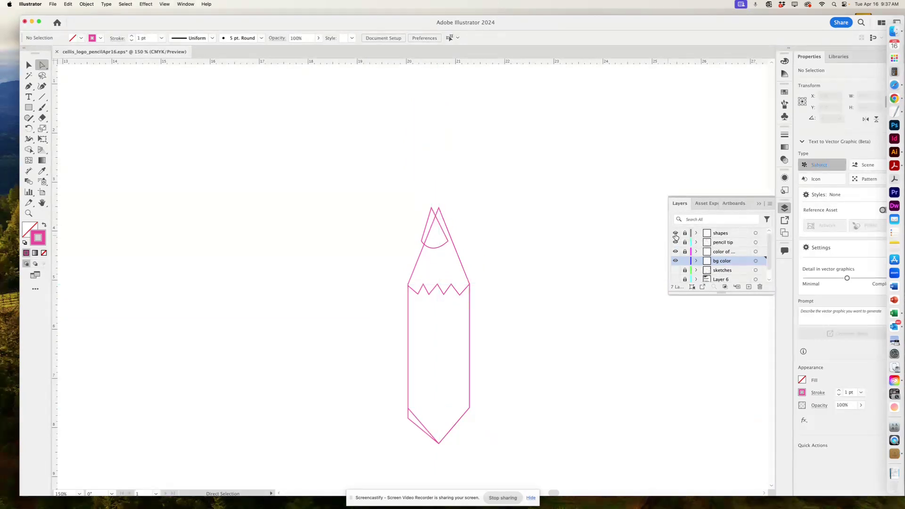
left_click(675, 233)
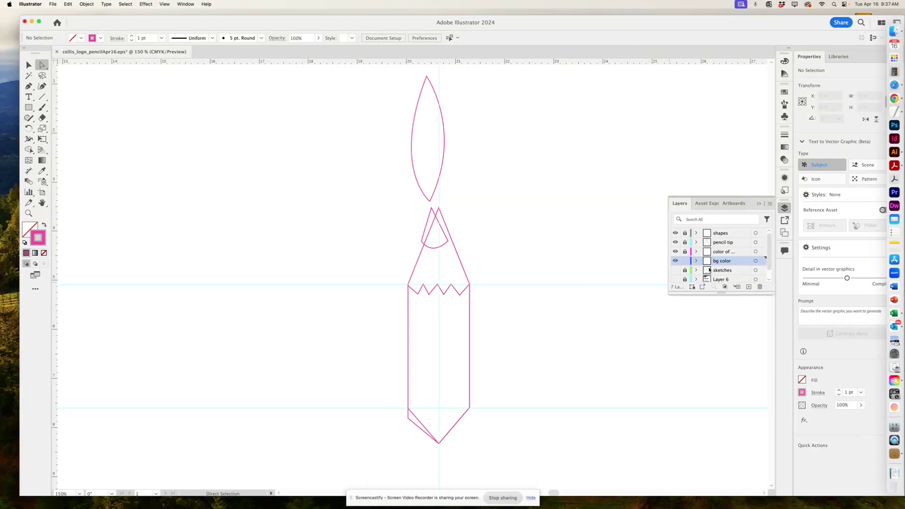
left_click(685, 260)
left_click(675, 251)
left_click(674, 252)
left_click(723, 252)
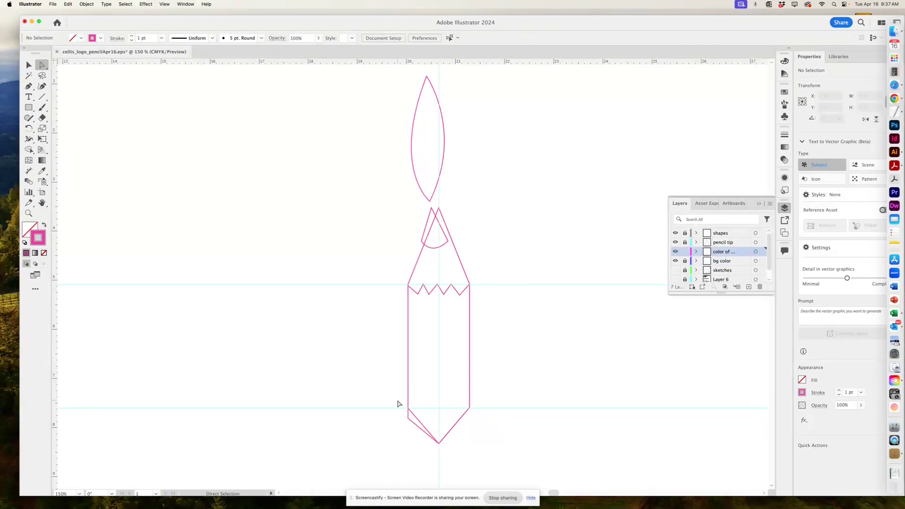
left_click_drag(408, 420, 408, 408)
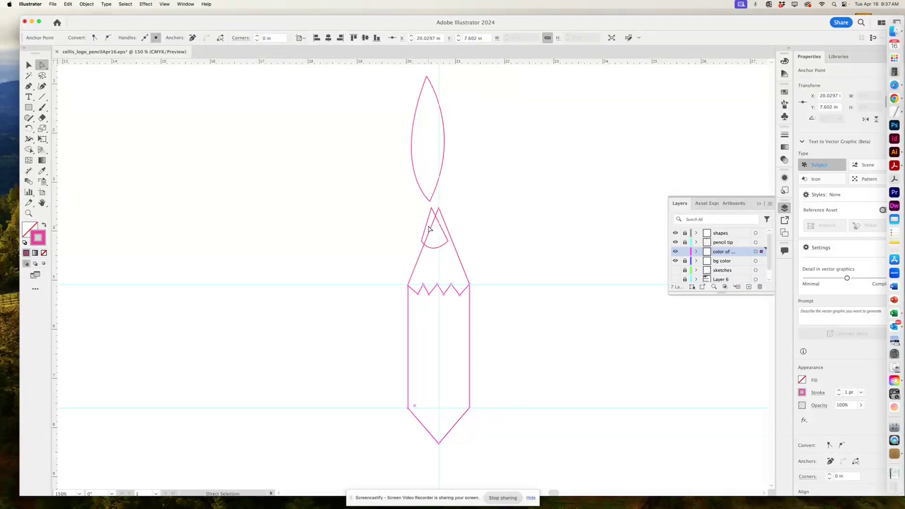
left_click(461, 455)
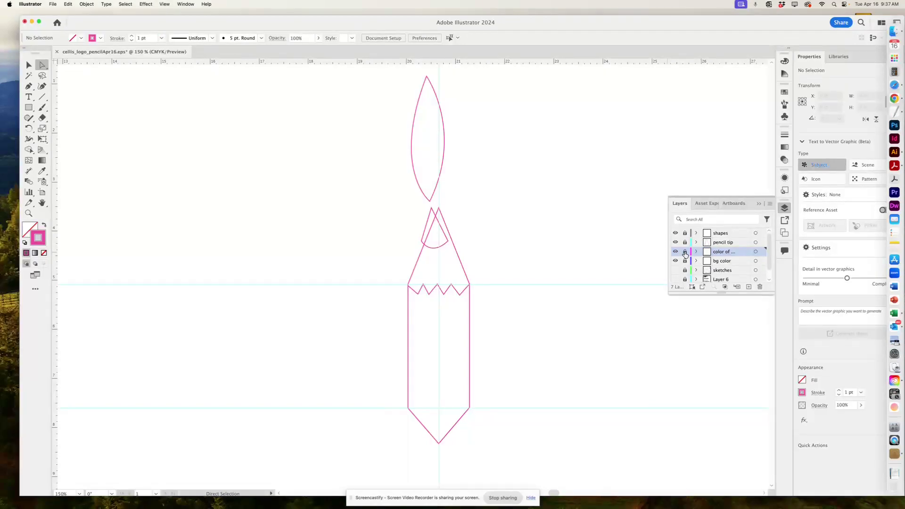
Unlock the pencil tip layer and make it the active layer.
left_click(685, 242)
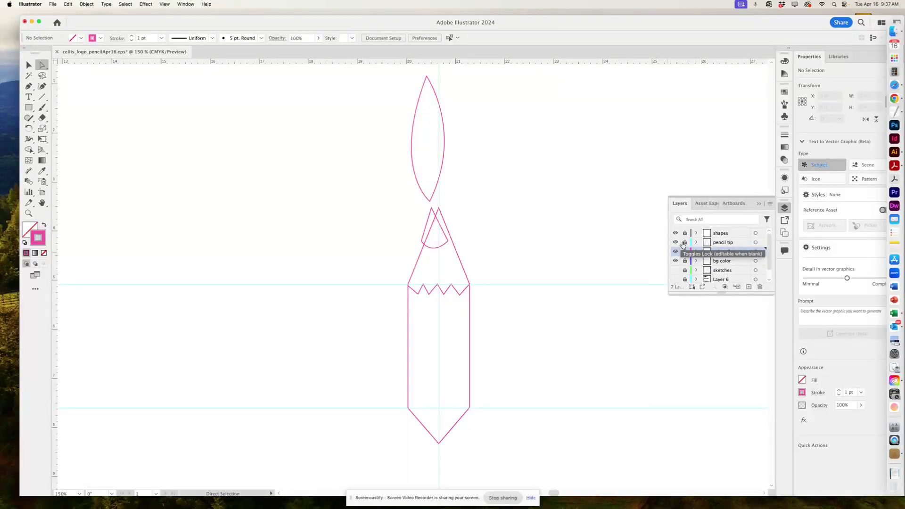
left_click(719, 243)
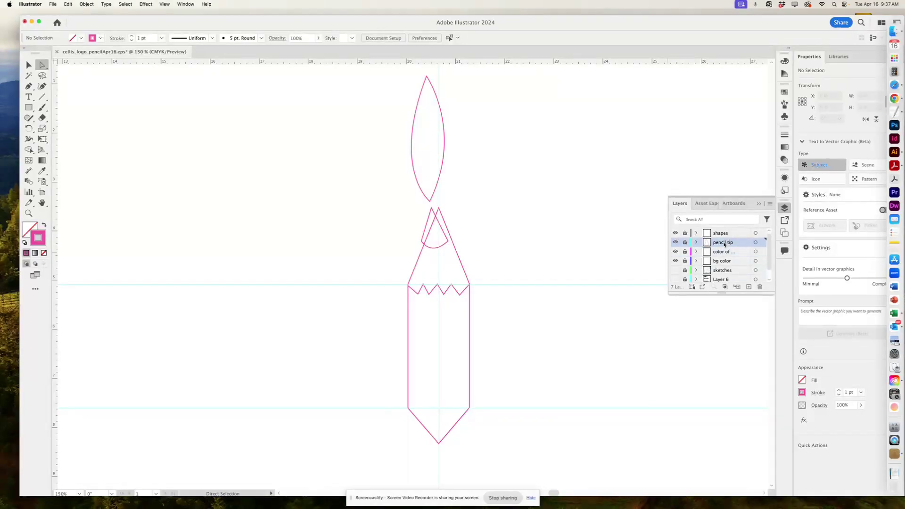
key("v")
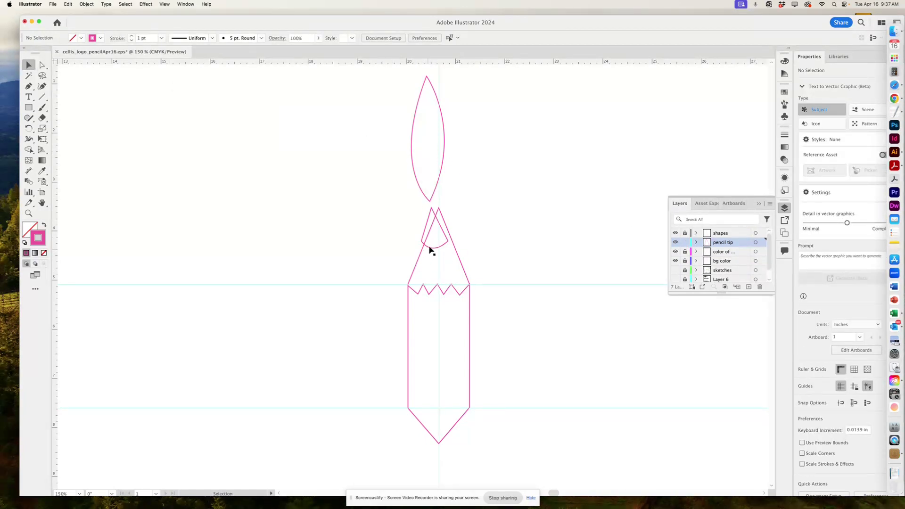
Move the pencil tip arc so its top point sits on the centre guide at X 20.672 in, then relock its layer.
left_click_drag(429, 246, 435, 248)
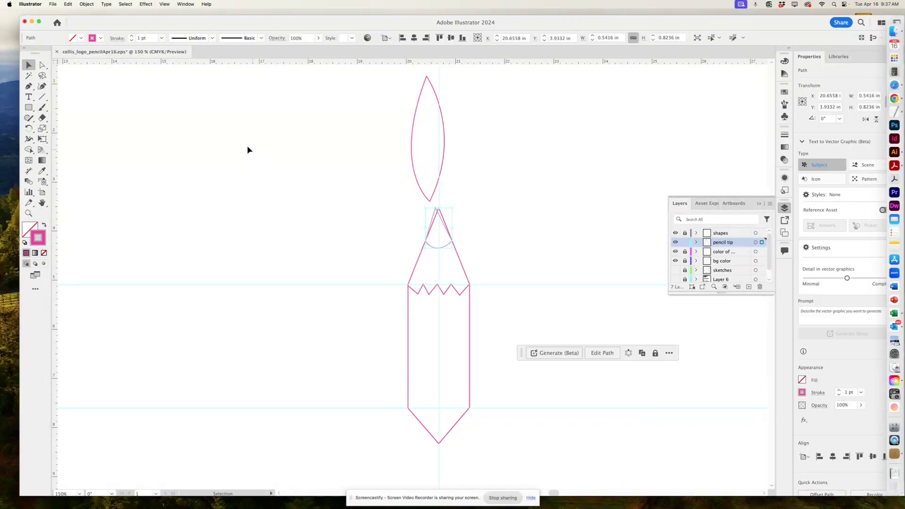
left_click(39, 65)
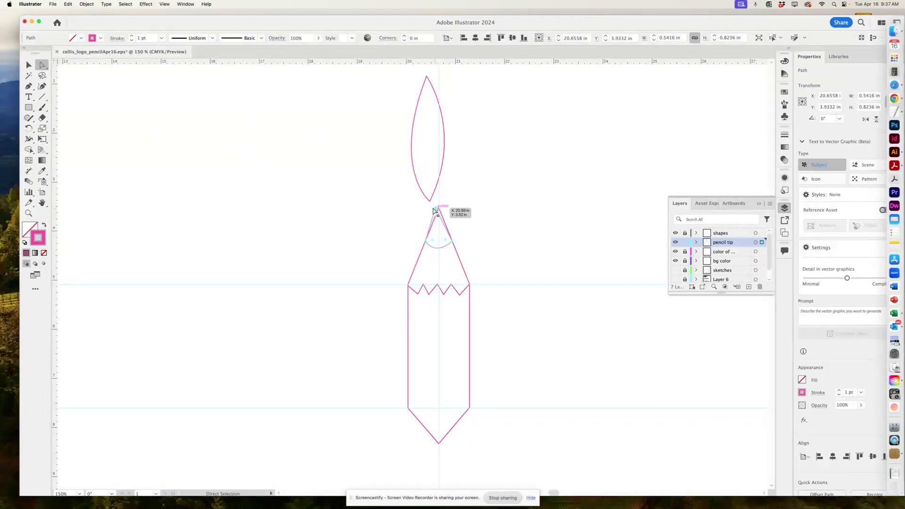
left_click_drag(436, 208, 439, 209)
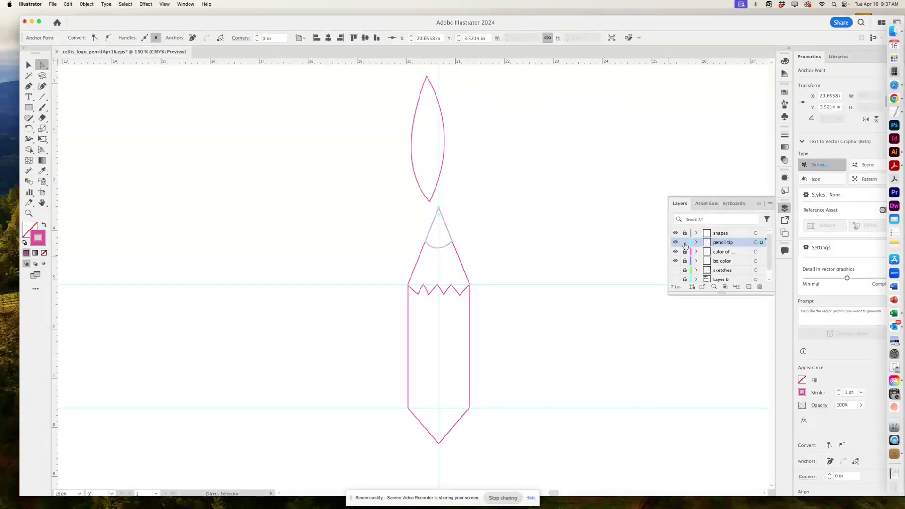
left_click(685, 243)
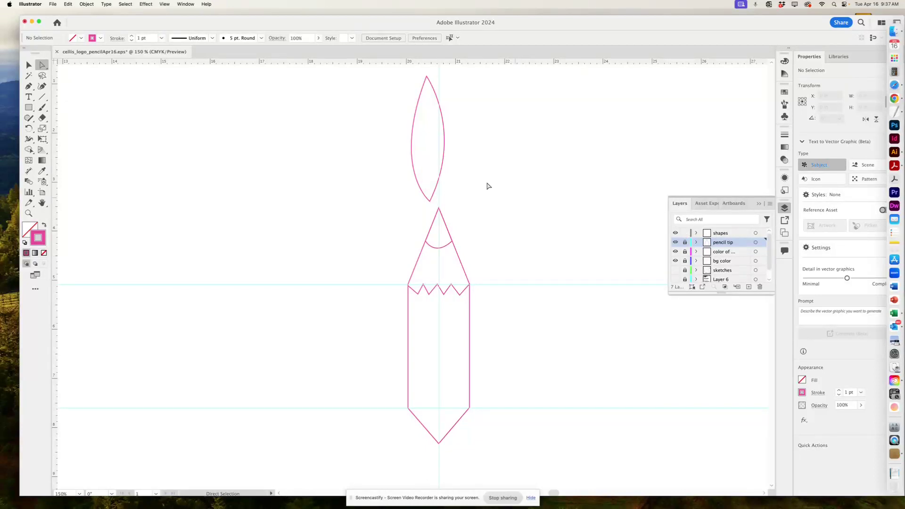
key("v")
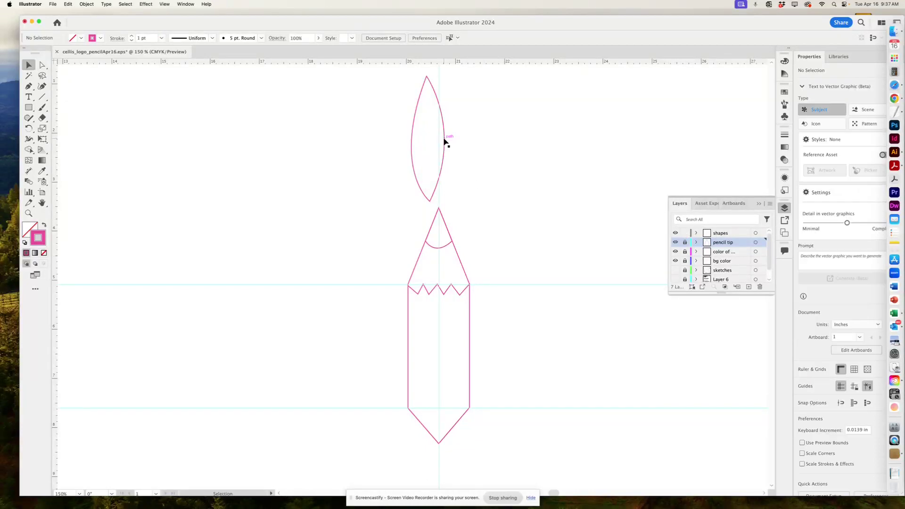
Shift the leaf slightly right and align its top point with the vertical centre guide.
left_click_drag(445, 137, 454, 137)
scroll(479, 196, "up", 3)
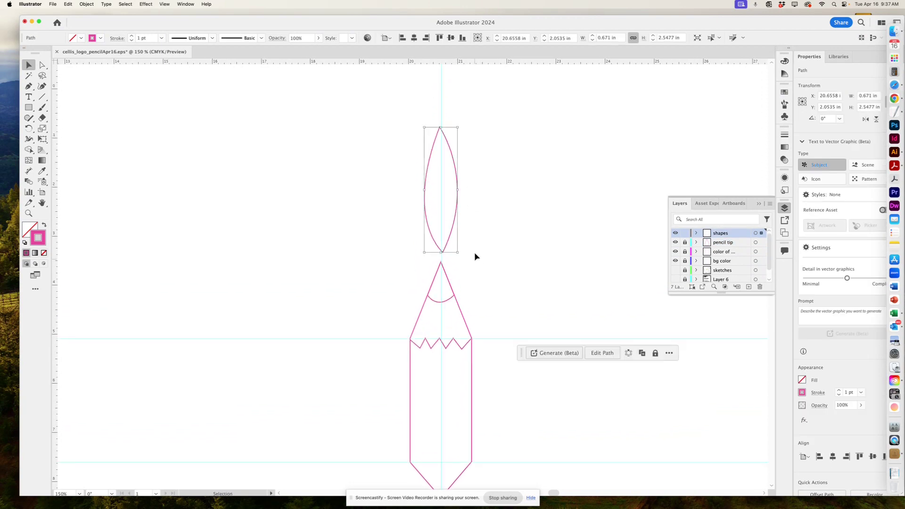
key("a")
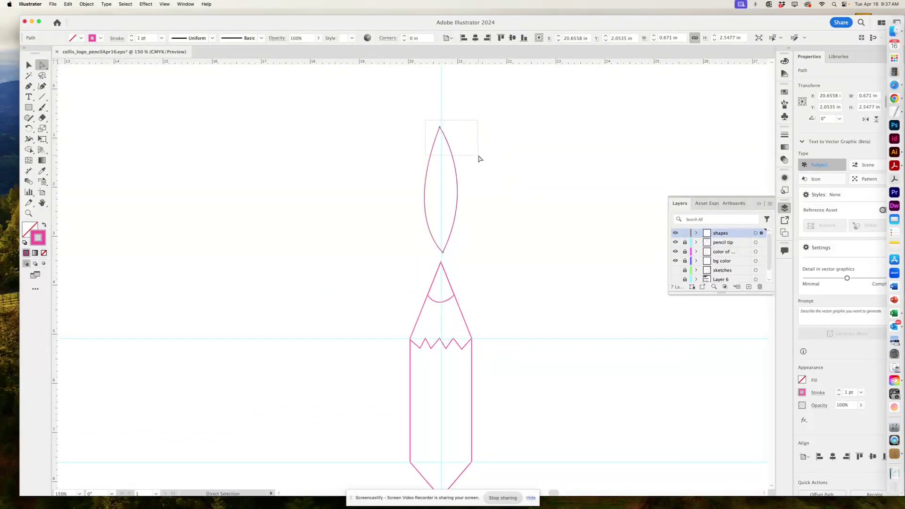
left_click_drag(479, 159, 479, 158)
left_click_drag(441, 130, 442, 127)
key("super+equal")
key("super+equal")
key("super+equal")
key("super+equal")
key("super+equal")
key("super+equal")
key("super+equal")
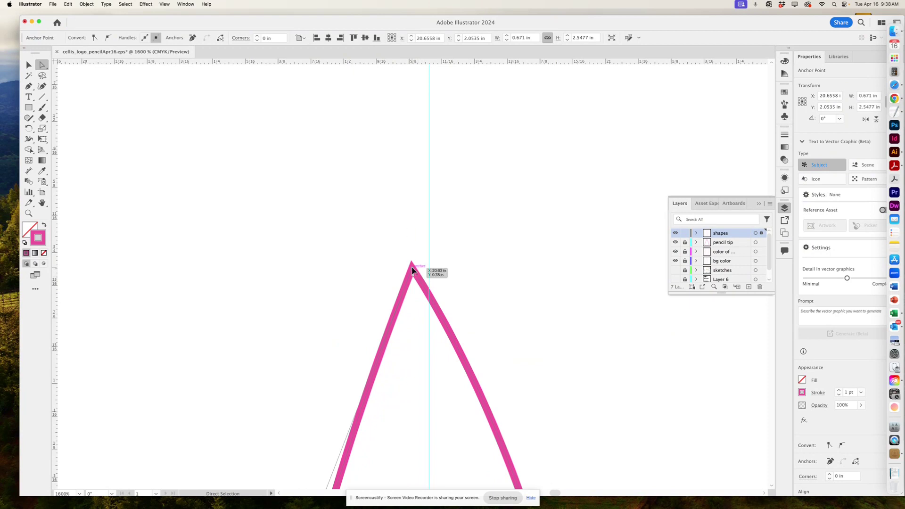
left_click_drag(411, 265, 429, 267)
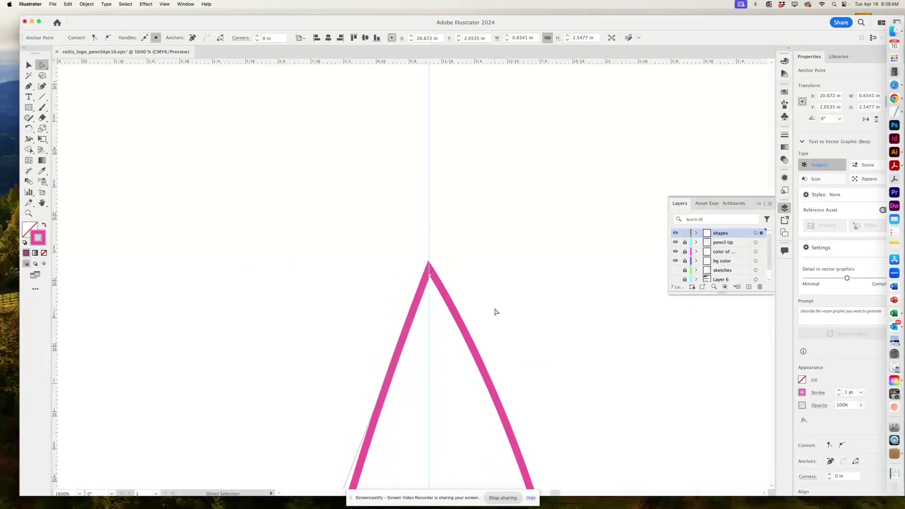
scroll(494, 307, "down", 2)
key("super+minus")
key("super+minus")
key("super+minus")
key("super+minus")
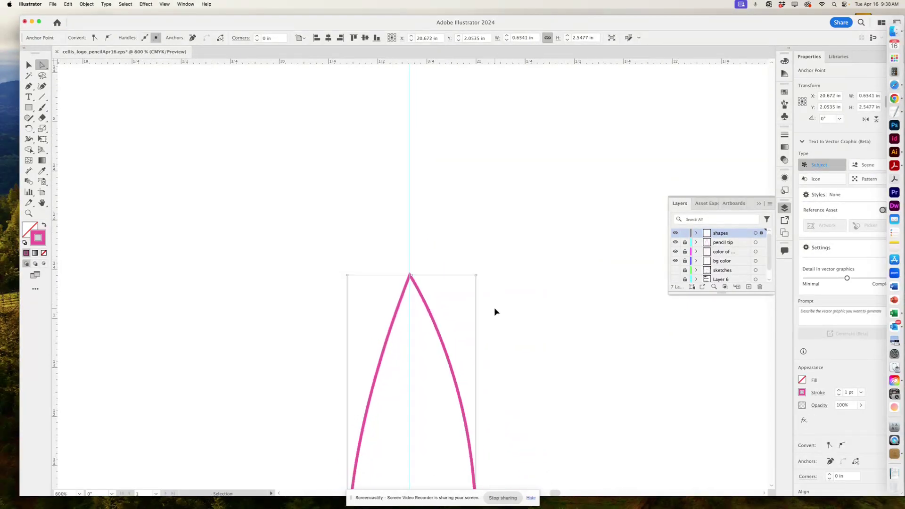
Move the leaf's bottom anchor point onto the vertical centre guide.
left_click_drag(503, 306, 491, 130)
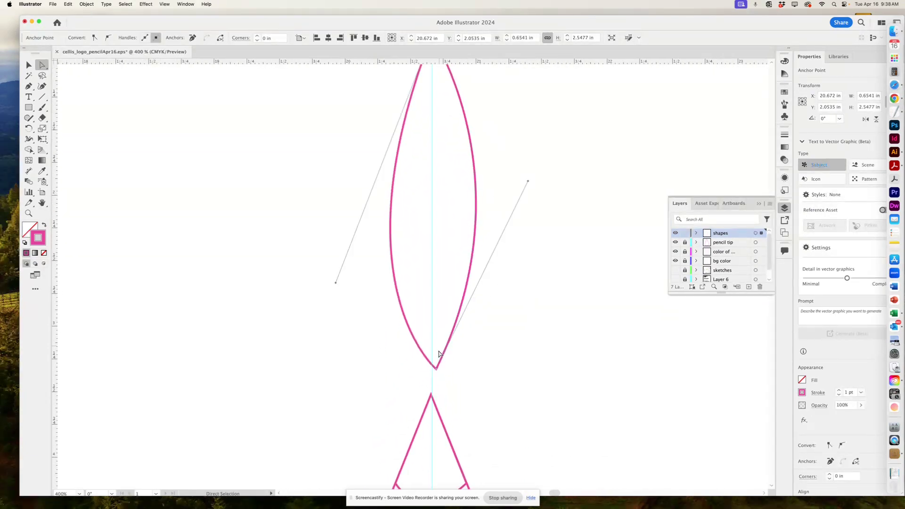
key("super")
key("super+equal")
key("super+equal")
key("super+equal")
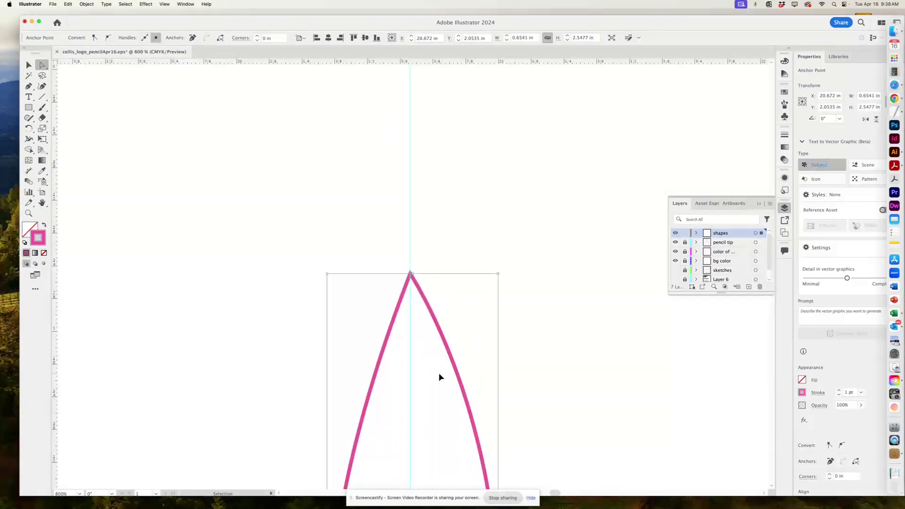
scroll(439, 377, "down", 1)
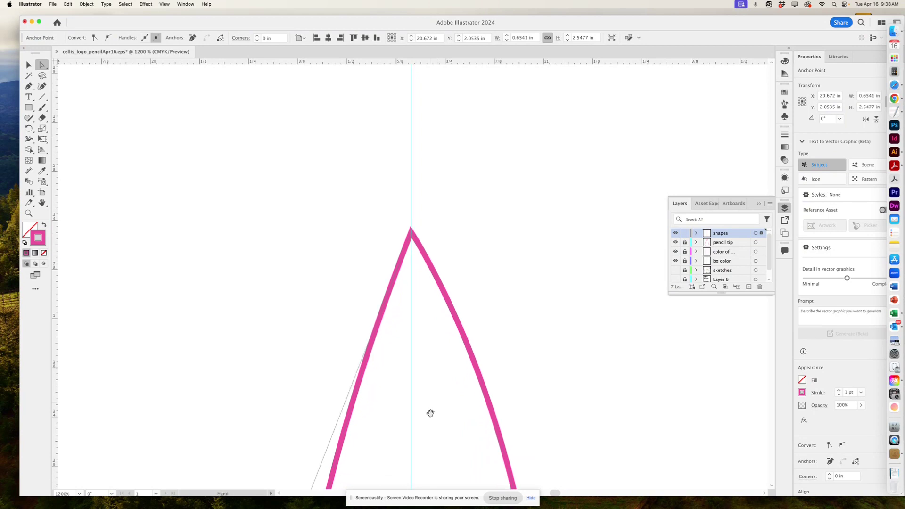
left_click_drag(428, 412, 494, 211)
left_click_drag(479, 360, 520, 179)
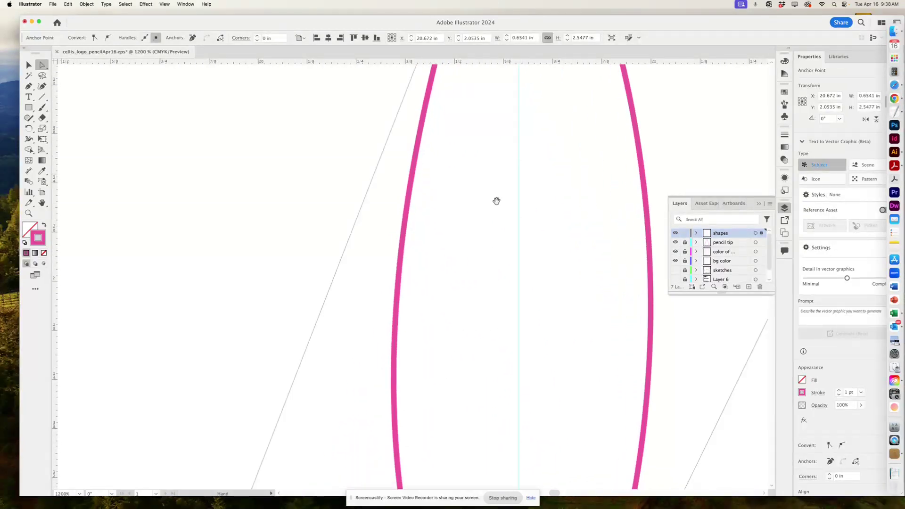
left_click_drag(535, 420, 501, 91)
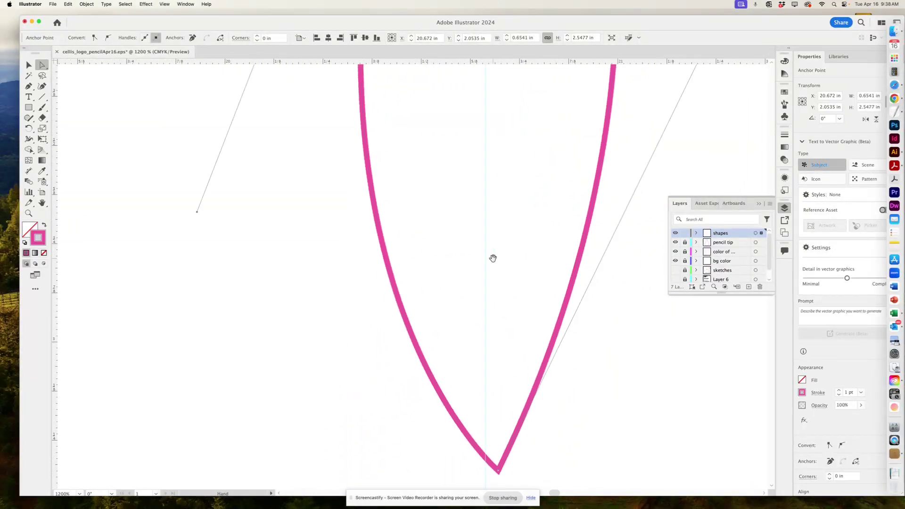
left_click_drag(486, 356, 515, 220)
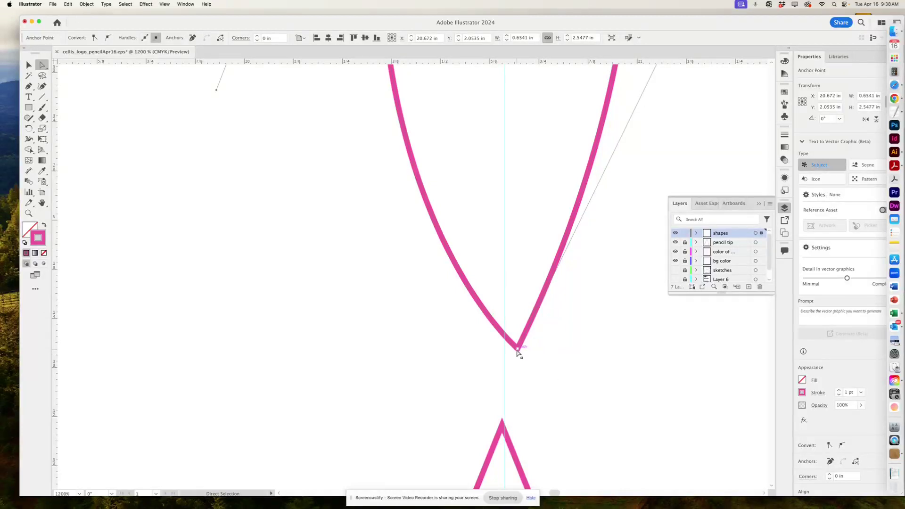
left_click_drag(518, 349, 504, 350)
Pull the leaf's right and left curves outward to widen it to about 0.7365 in.
key("super+minus")
key("super+minus")
key("super+minus")
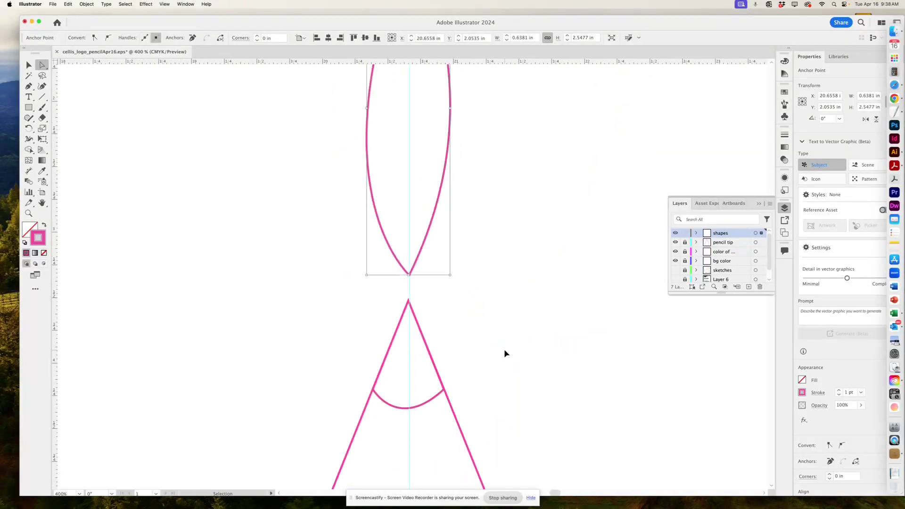
left_click_drag(499, 303, 574, 475)
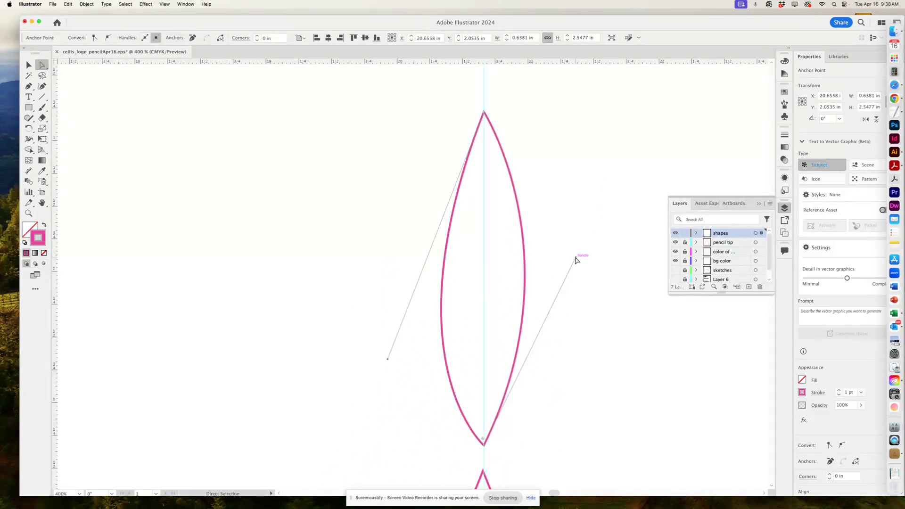
left_click_drag(575, 258, 589, 290)
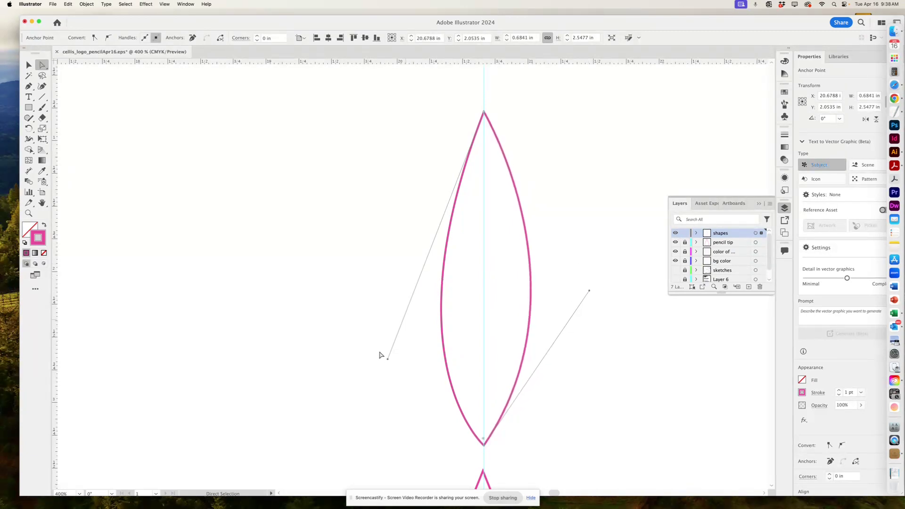
left_click_drag(386, 358, 372, 349)
Zoom out to view the whole pencil drawing and deselect the leaf.
key("v")
key("ctrl+minus")
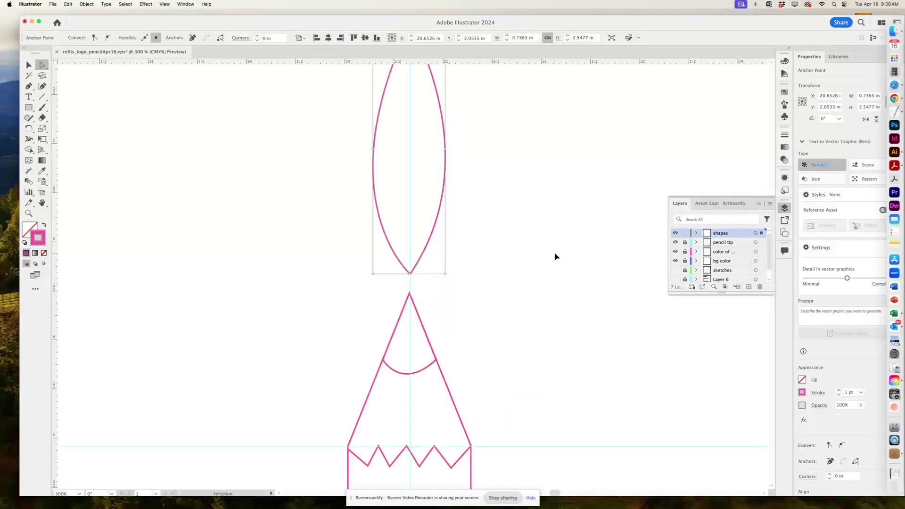
key("a")
key("ctrl+minus")
key("ctrl+minus")
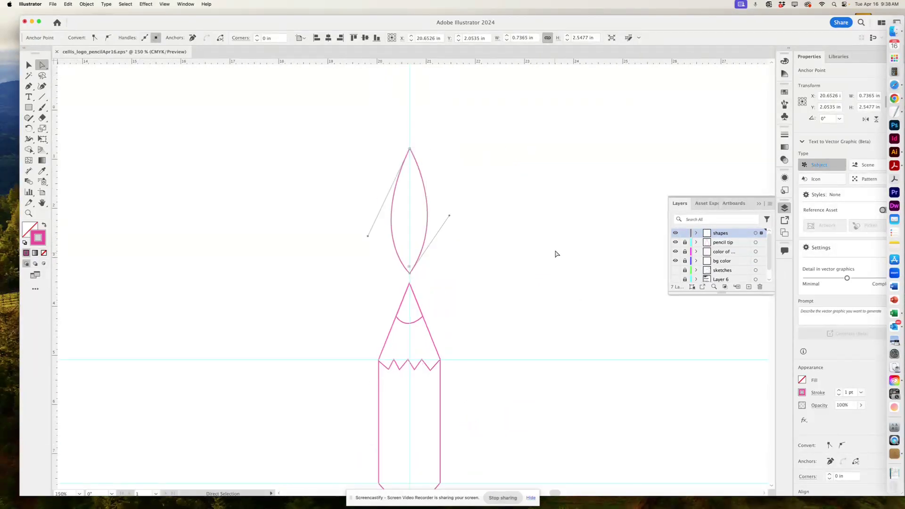
left_click(534, 293)
scroll(490, 298, "down", 5)
scroll(490, 298, "left", 3)
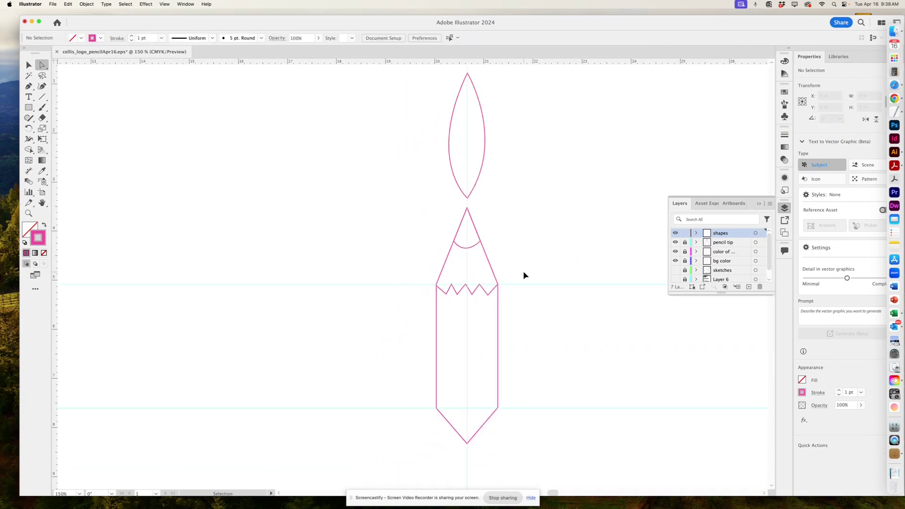
Hide the guides, show the bg color layer, and open the Earthtone swatch library in an enlarged panel.
key("ctrl+semicolon")
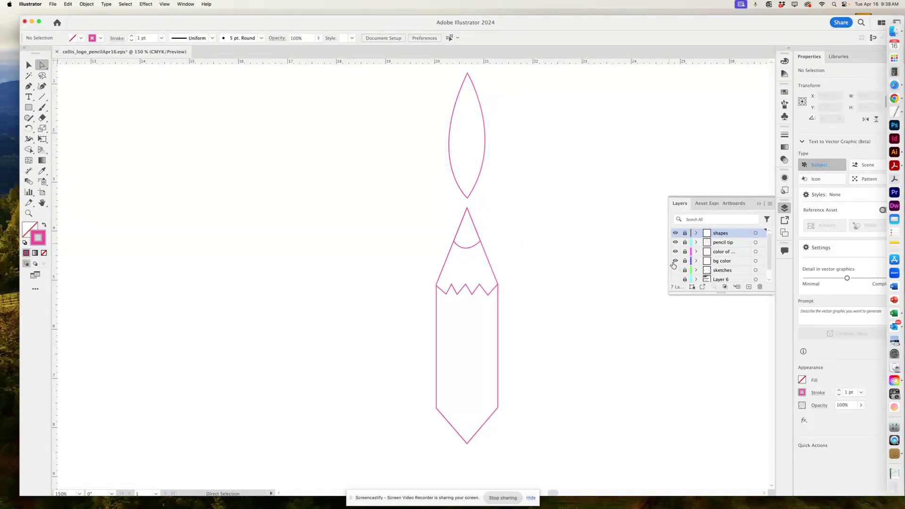
left_click(675, 262)
left_click(785, 92)
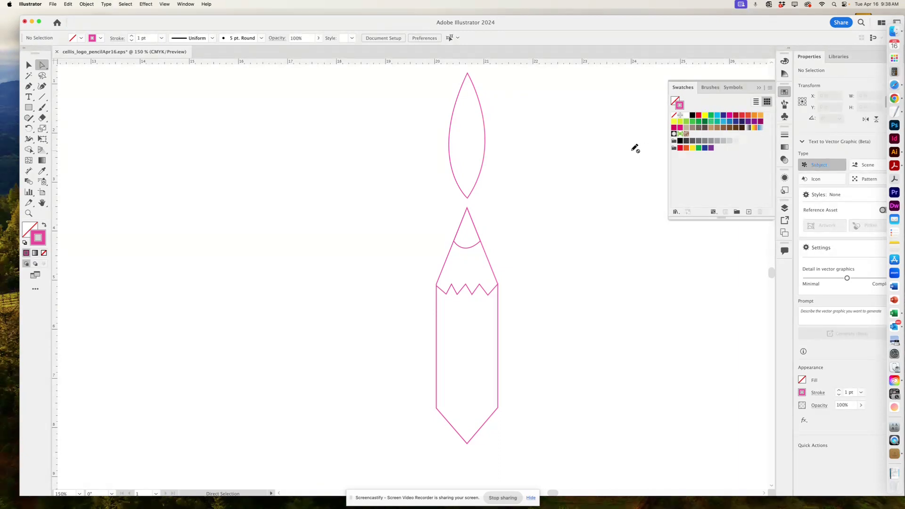
left_click(769, 88)
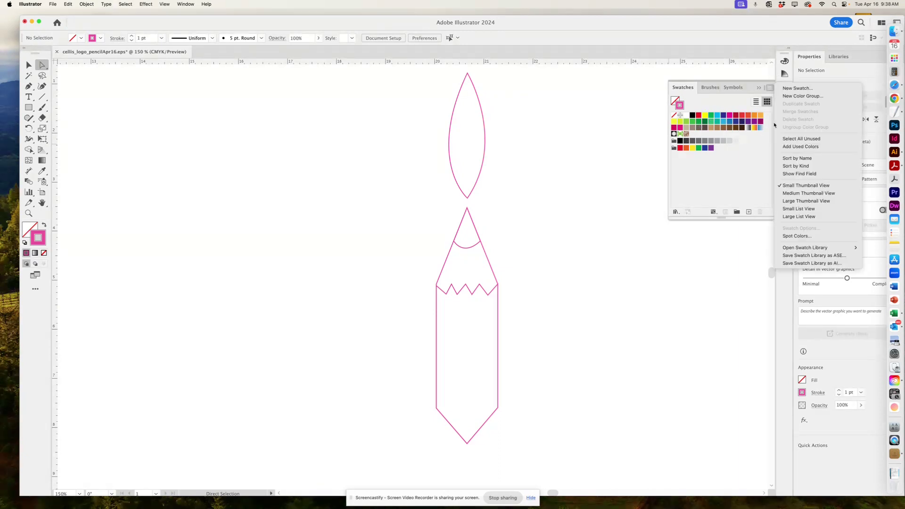
mouse_move(806, 251)
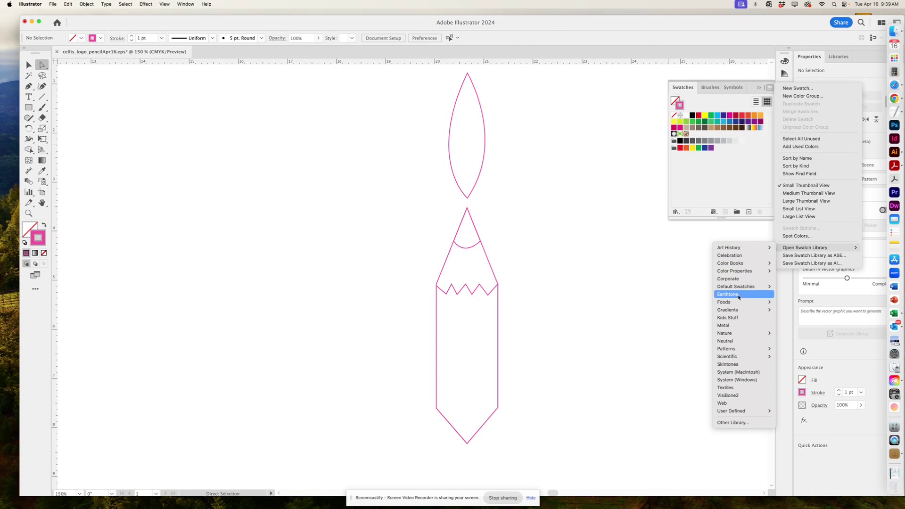
left_click(738, 294)
left_click_drag(446, 244, 645, 244)
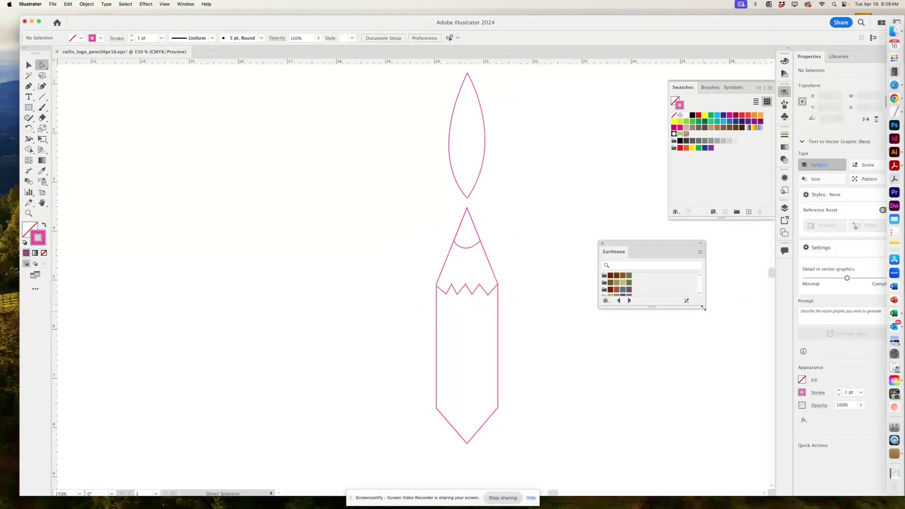
left_click_drag(703, 308, 704, 410)
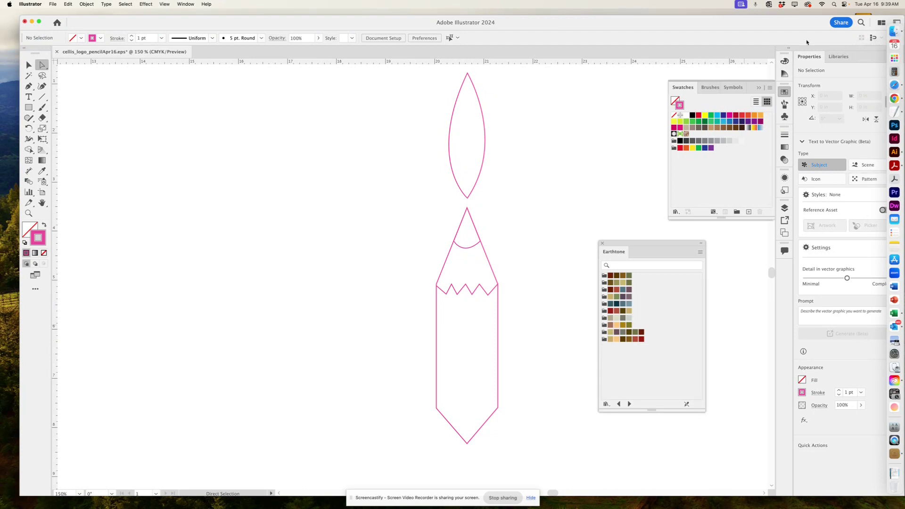
Open the Nature > Landscape swatch library beside Earthtone, then return to the Layers panel.
left_click(769, 88)
mouse_move(839, 247)
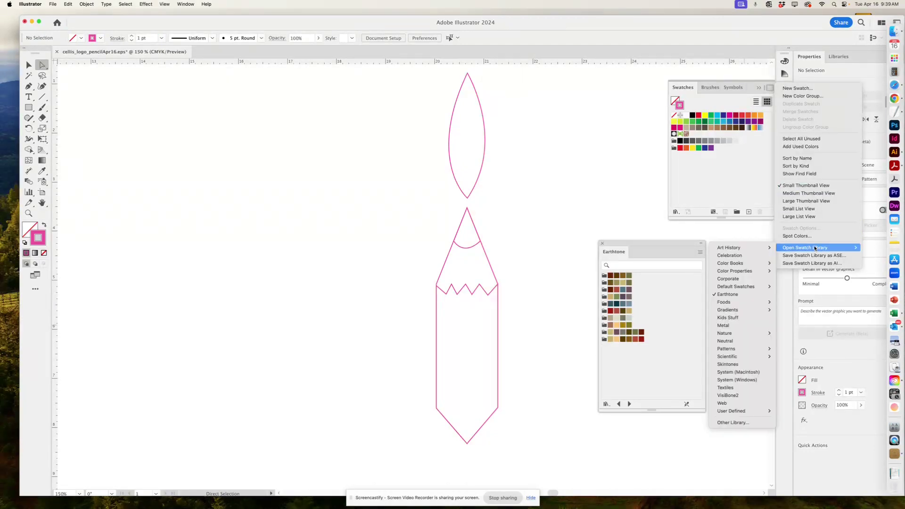
mouse_move(726, 335)
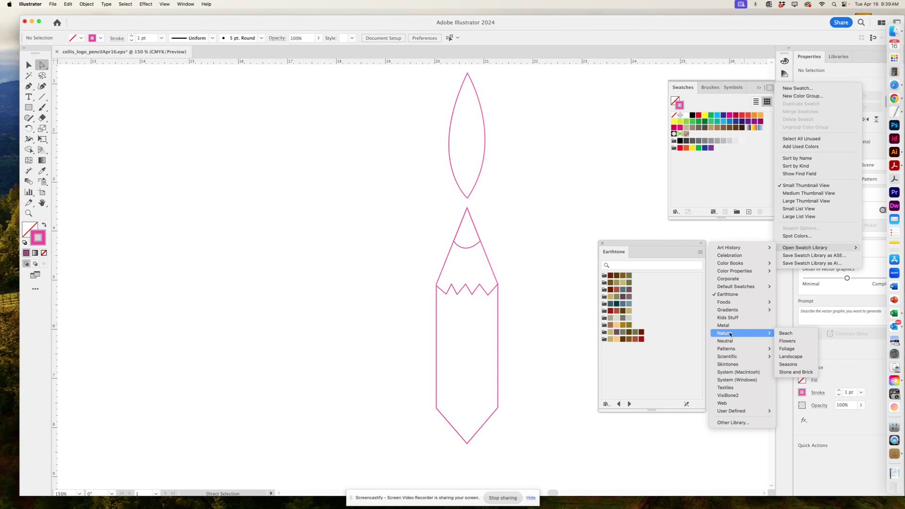
left_click(793, 359)
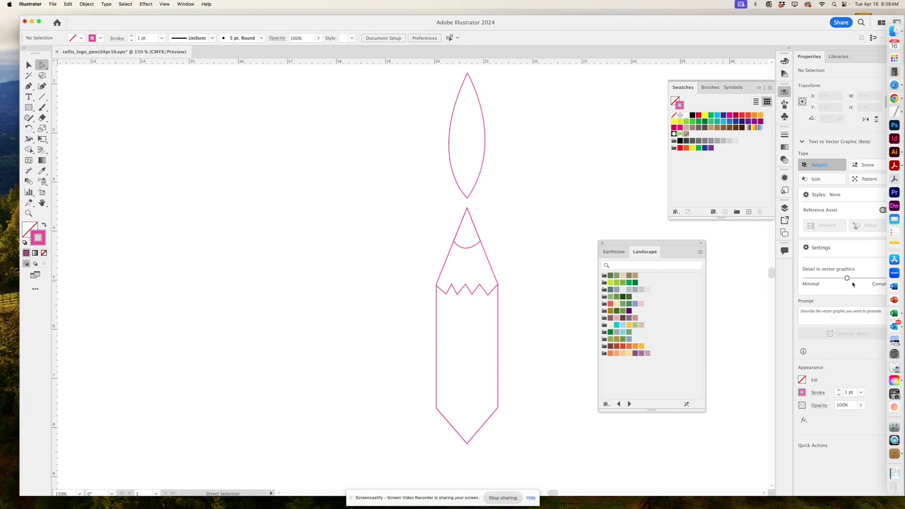
left_click(784, 208)
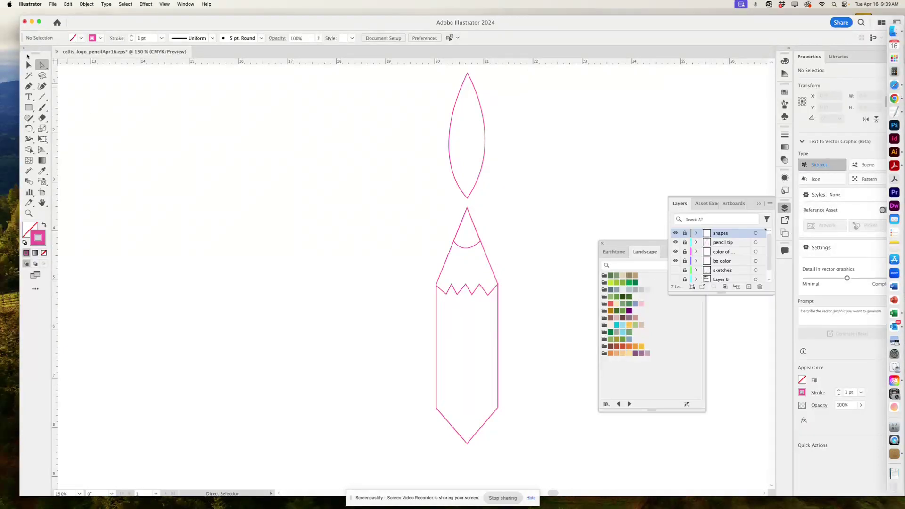
Fill the pencil body shape with the pale beige swatch and remove its outline.
left_click(28, 65)
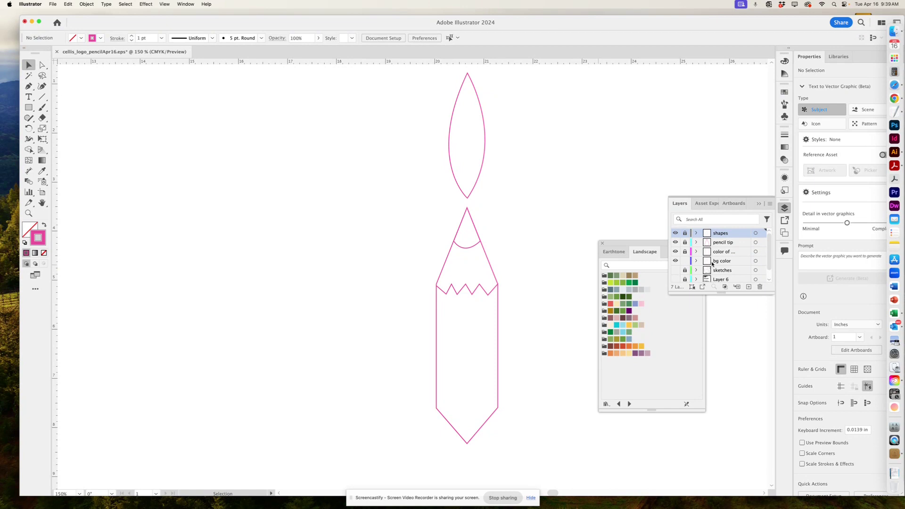
left_click(491, 265)
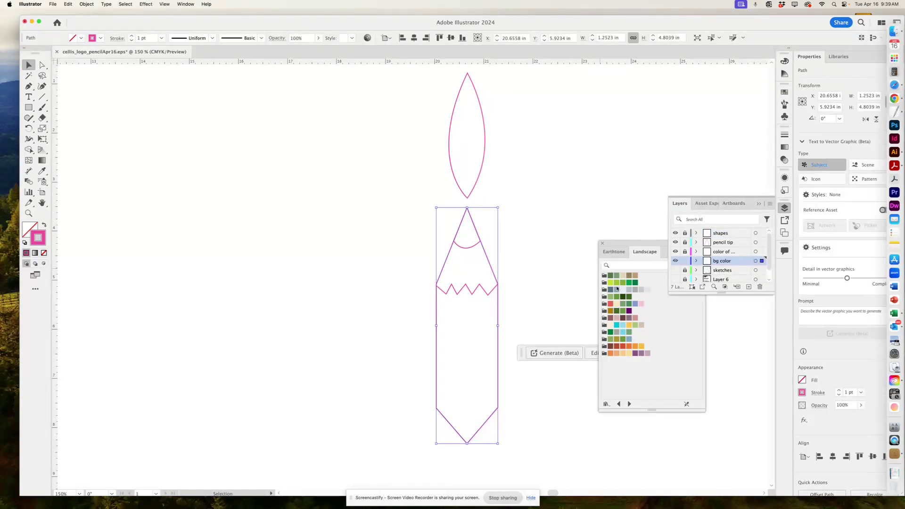
left_click(610, 326)
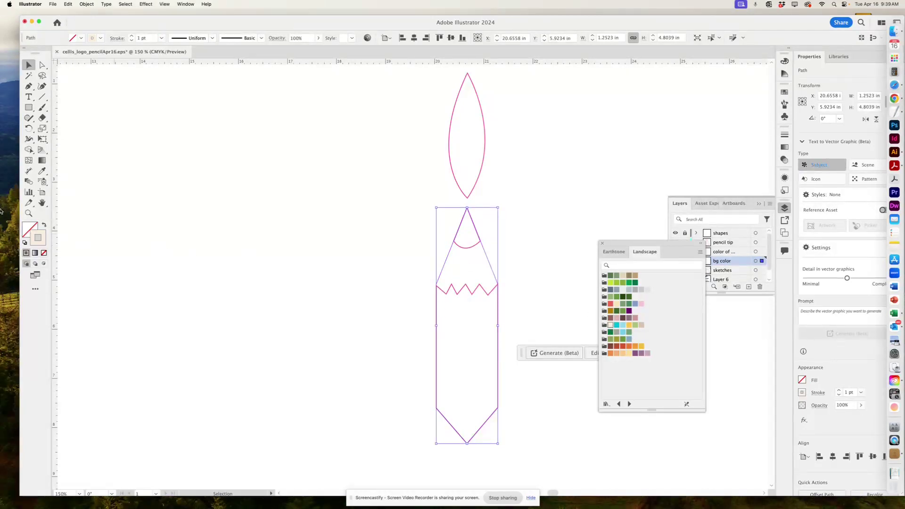
left_click(45, 227)
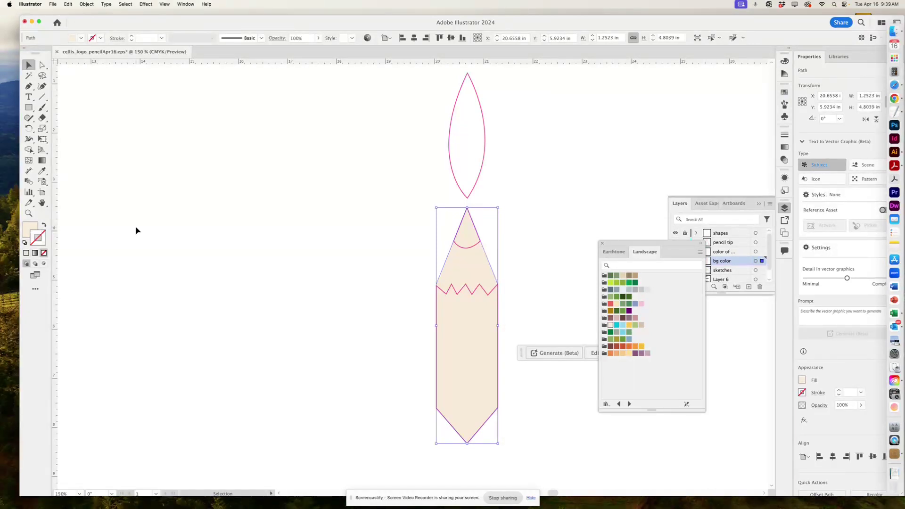
Deselect to check the beige fill and move the swatch library panel aside.
left_click(561, 242)
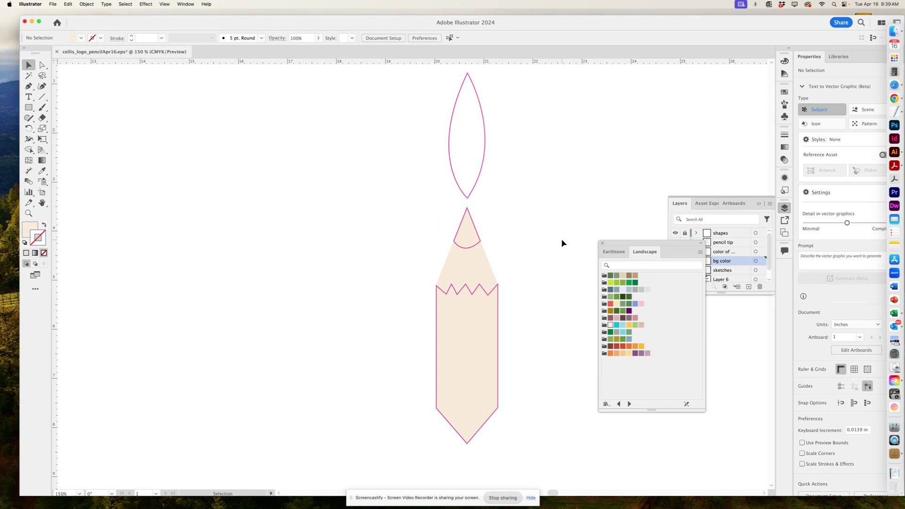
left_click(489, 267)
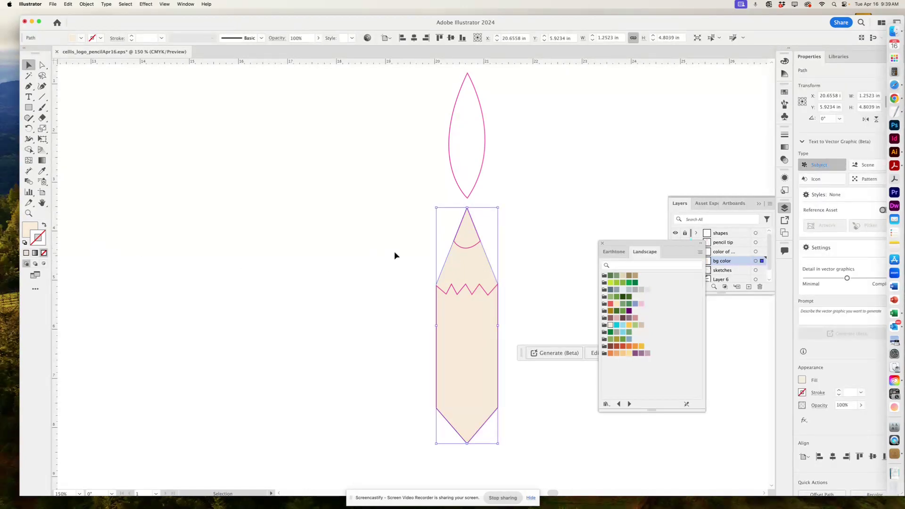
left_click(522, 254)
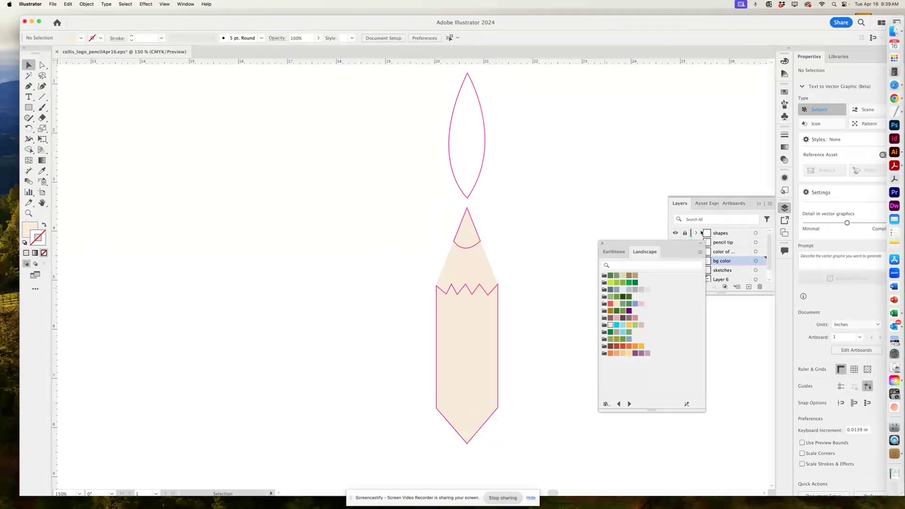
left_click_drag(678, 243, 628, 214)
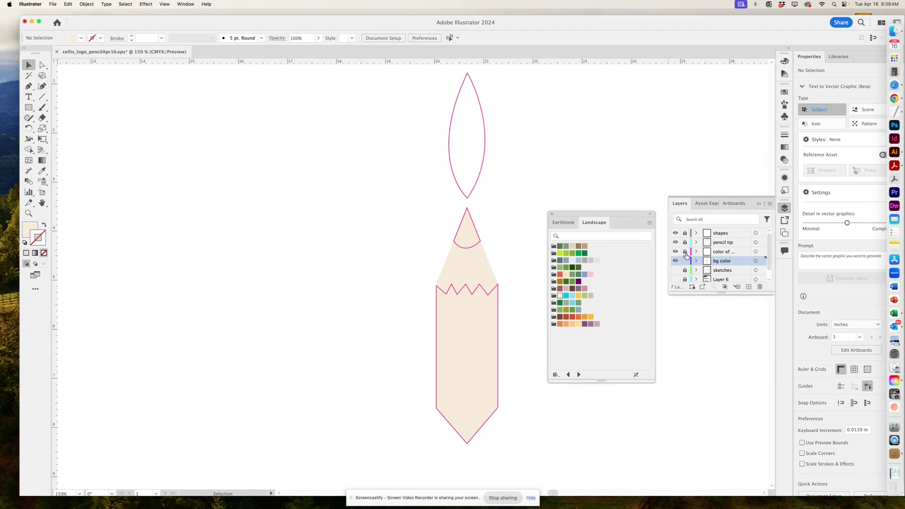
Fill the lower pencil body red with no outline, undoing a trial blue-grey stroke.
left_click(488, 294)
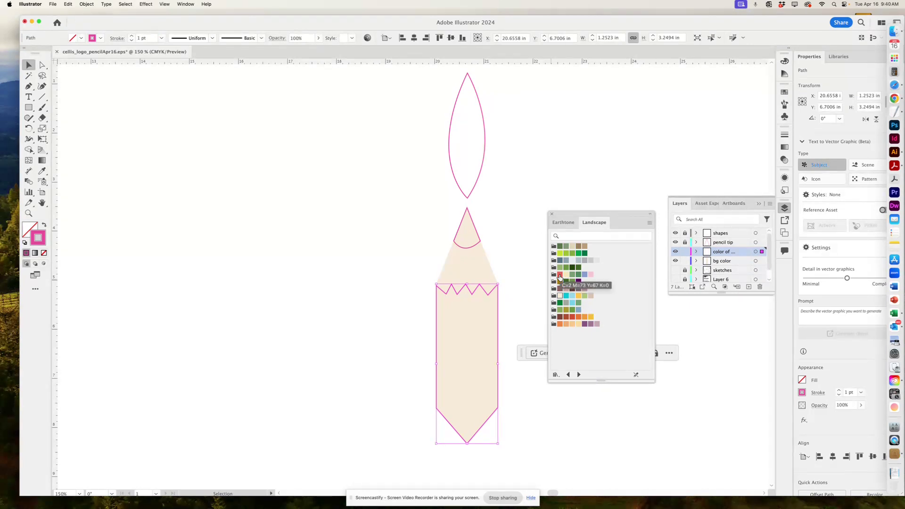
left_click(559, 275)
left_click(44, 226)
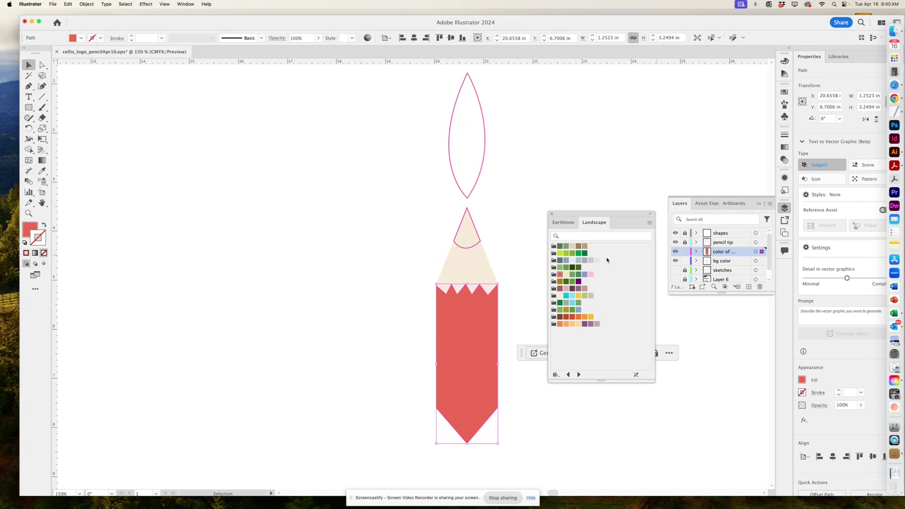
left_click(584, 275)
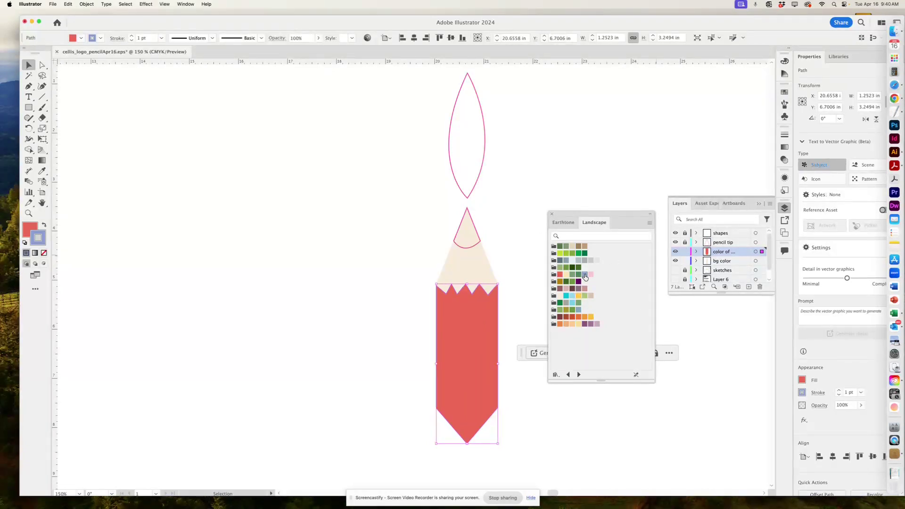
key("super+z")
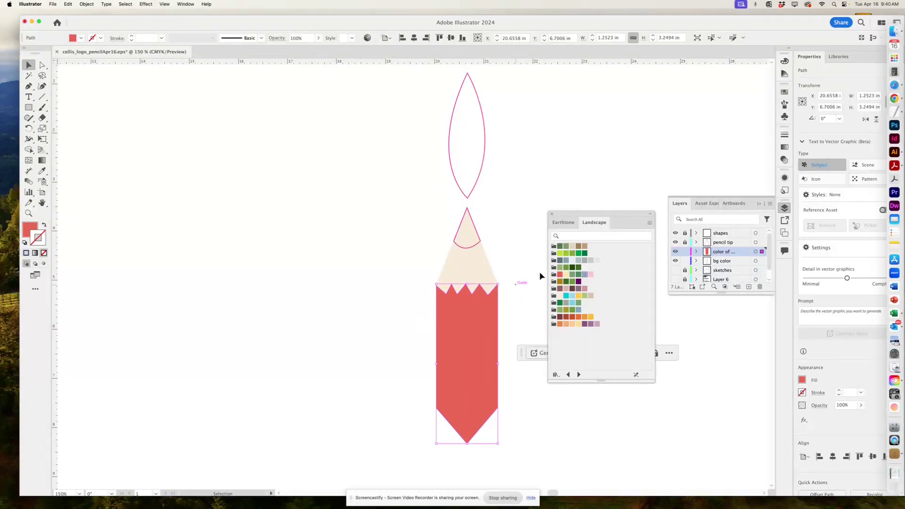
Reselect the pencil body, then select the pencil tip shape.
left_click(504, 283)
left_click(440, 329)
left_click(730, 243)
left_click(461, 251)
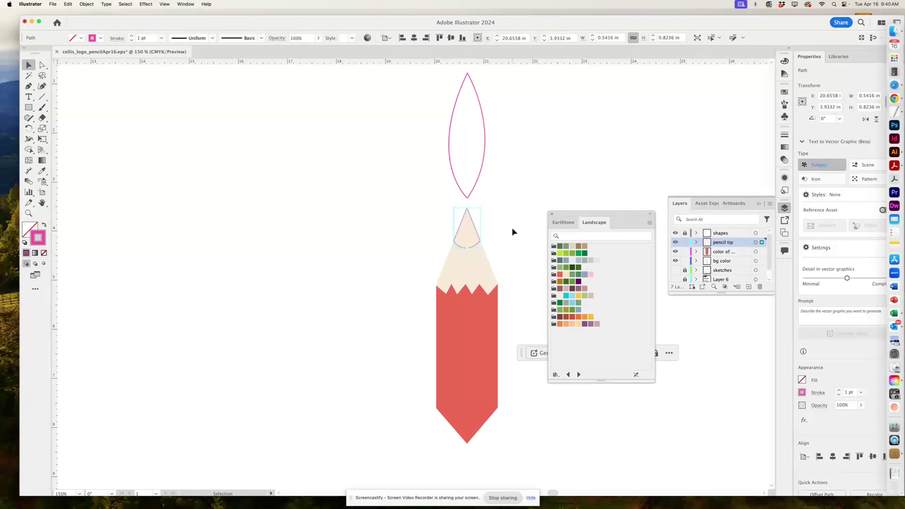
Fill the pencil tip solid black with no outline.
left_click(784, 93)
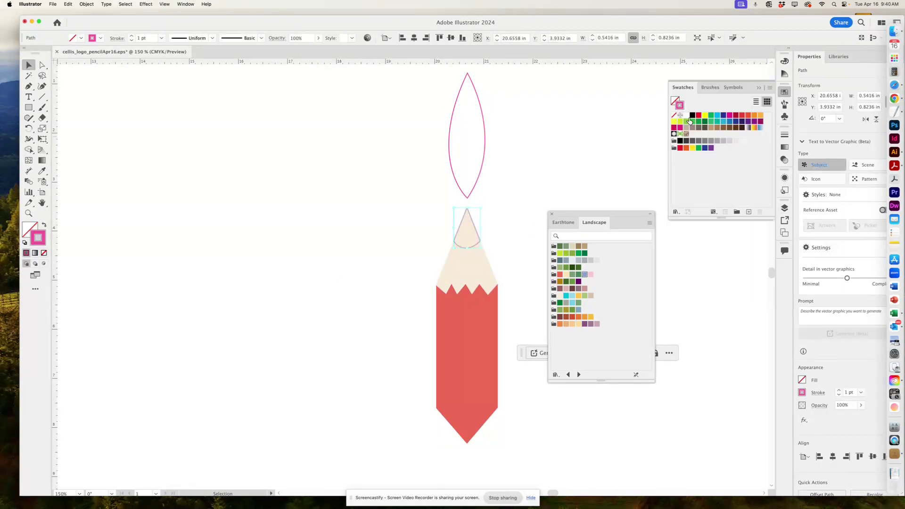
left_click(691, 115)
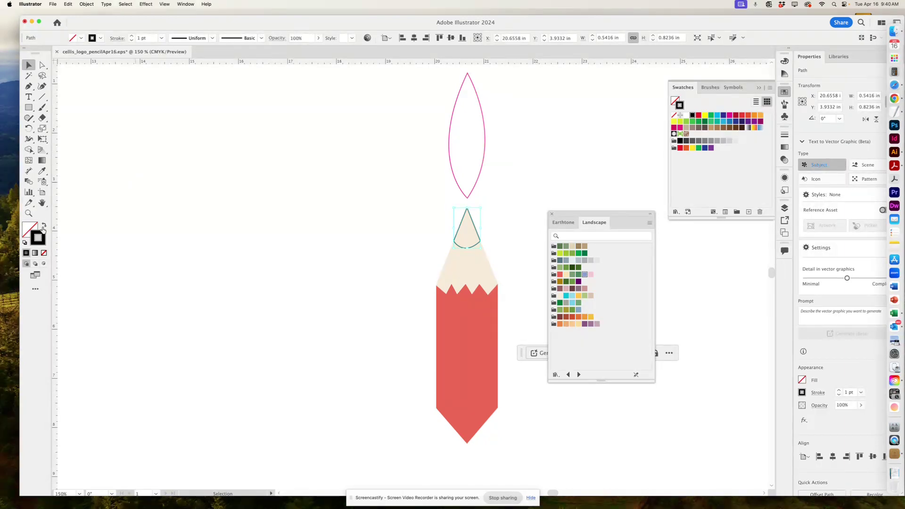
left_click(43, 227)
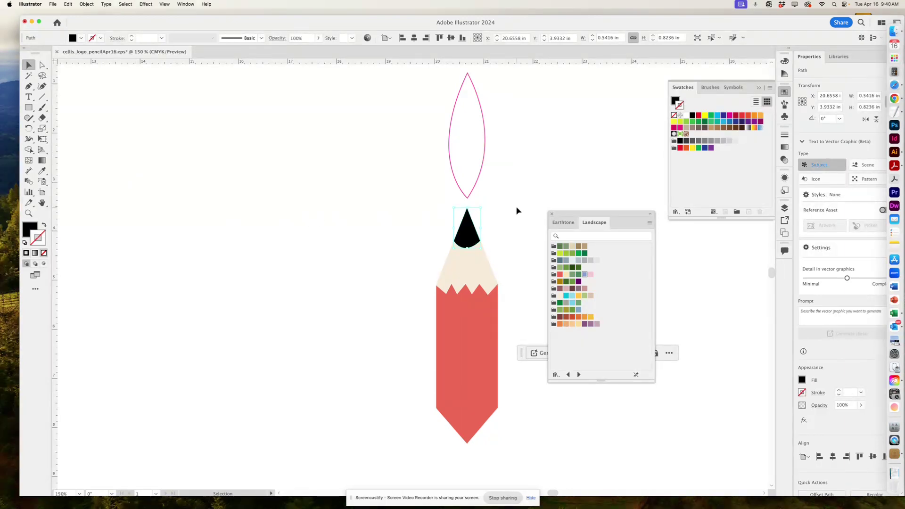
left_click(516, 211)
Enlarge the Layers panel to show every layer and select the pink leaf outline.
scroll(490, 224, "up", 3)
scroll(490, 224, "right", 2)
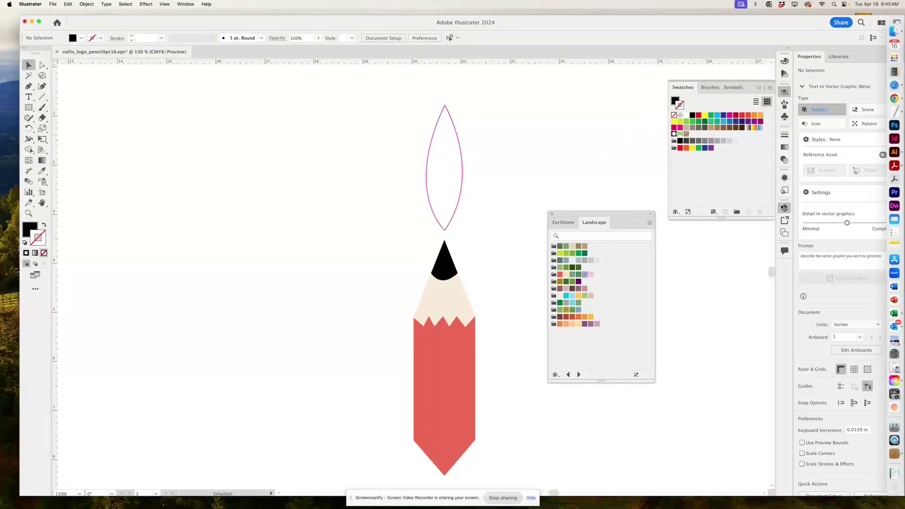
left_click(784, 208)
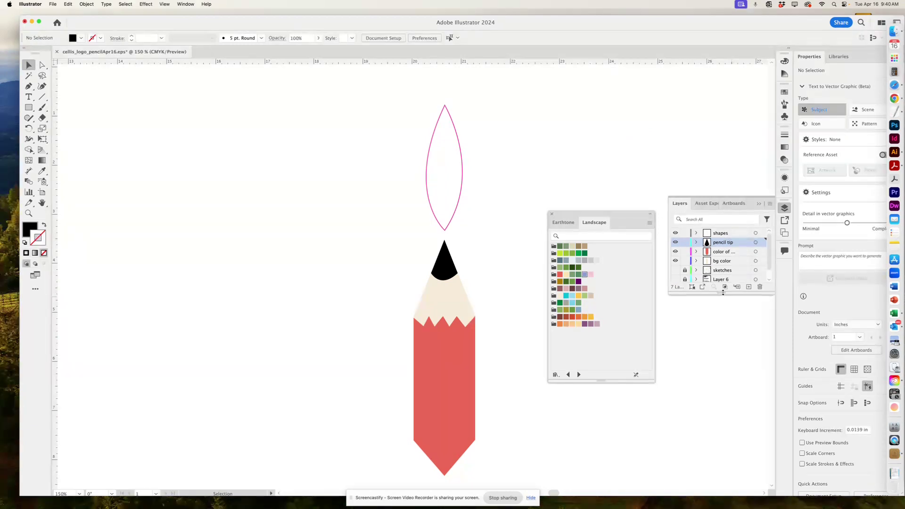
left_click_drag(723, 292, 723, 394)
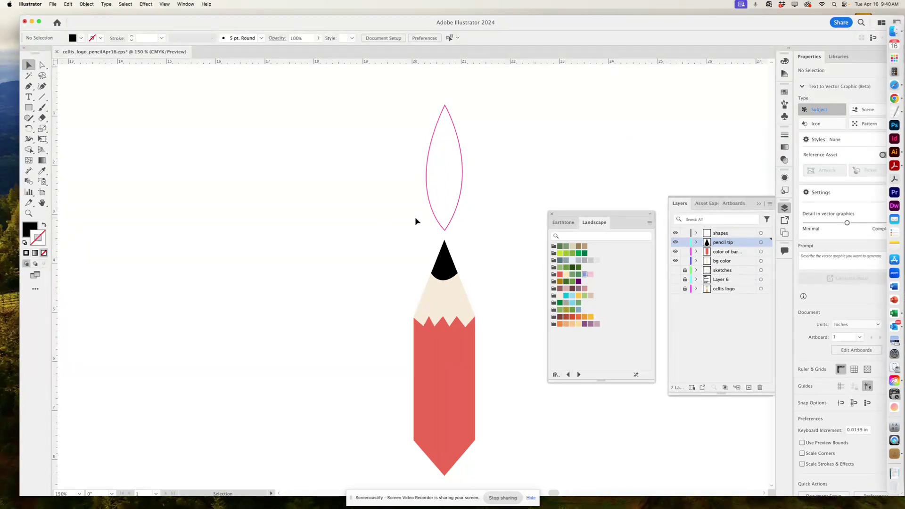
left_click(445, 231)
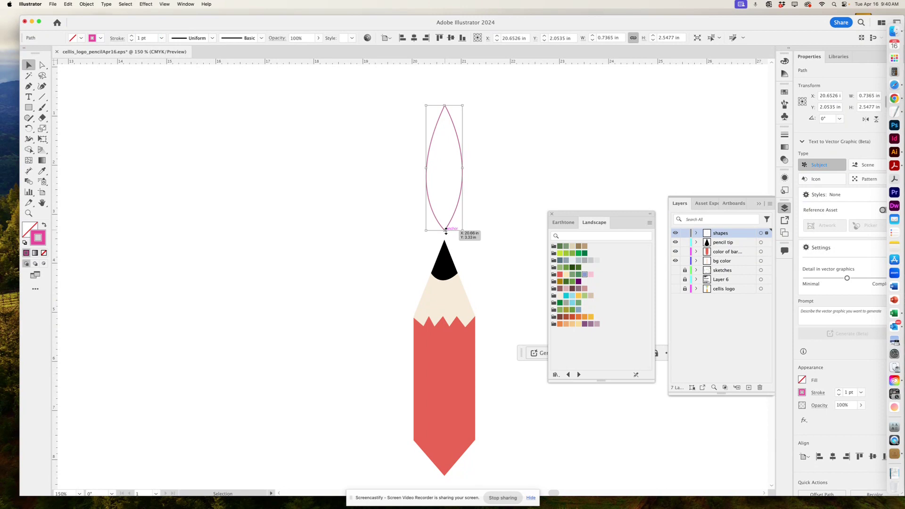
Rotate a copy of the leaf to the upper left around its bottom point.
left_click(31, 132)
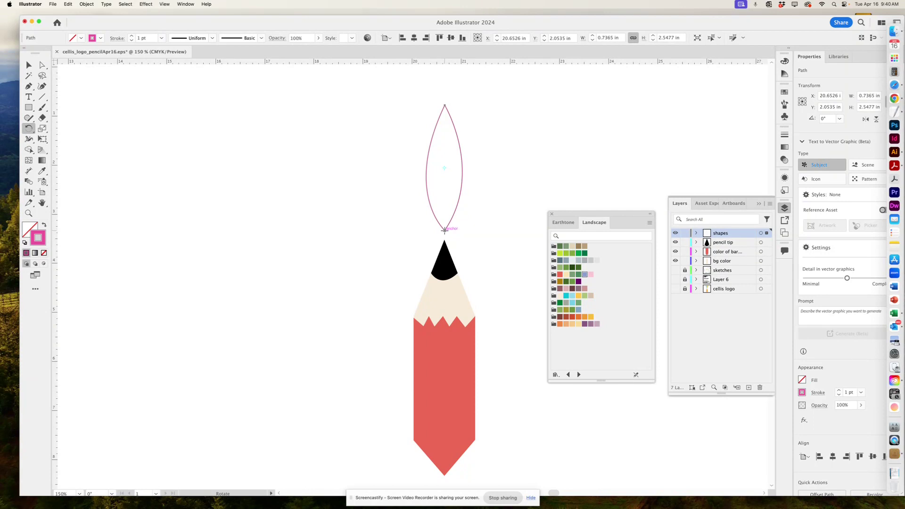
left_click(444, 231)
left_click_drag(440, 122, 383, 139)
key("alt")
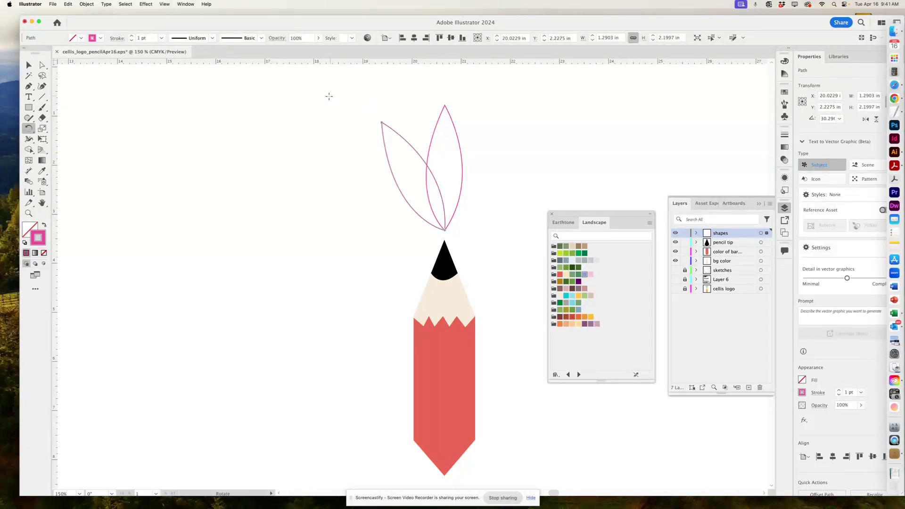
Rotate another copy of the upright leaf to the right around its bottom tip.
left_click(28, 65)
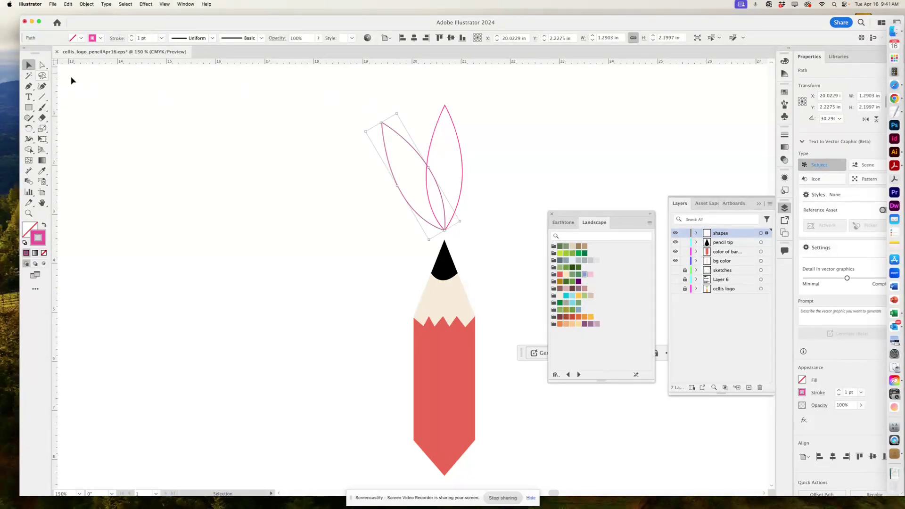
left_click(522, 127)
left_click(429, 143)
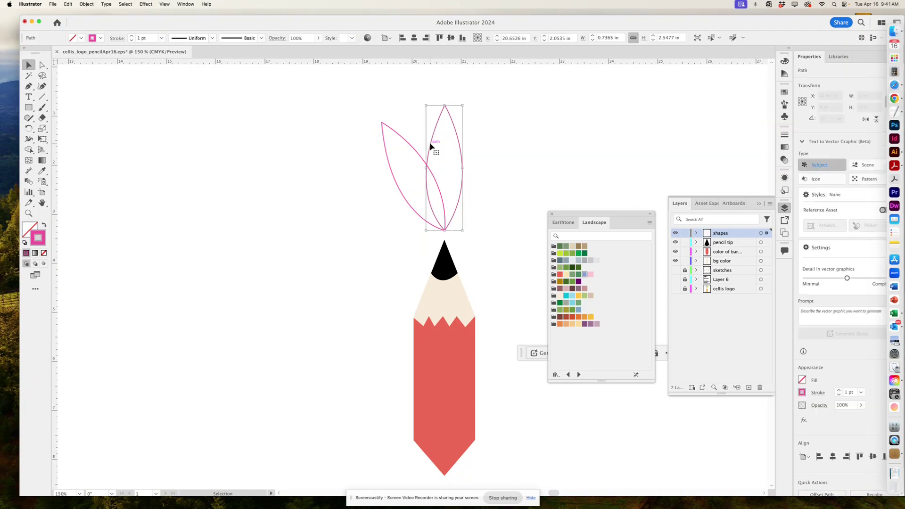
left_click(29, 129)
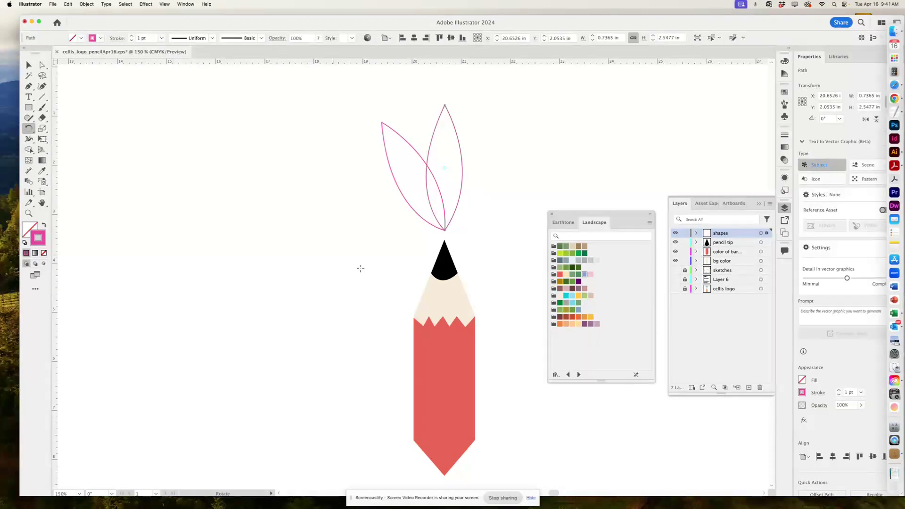
left_click(444, 231)
left_click_drag(463, 185, 487, 202)
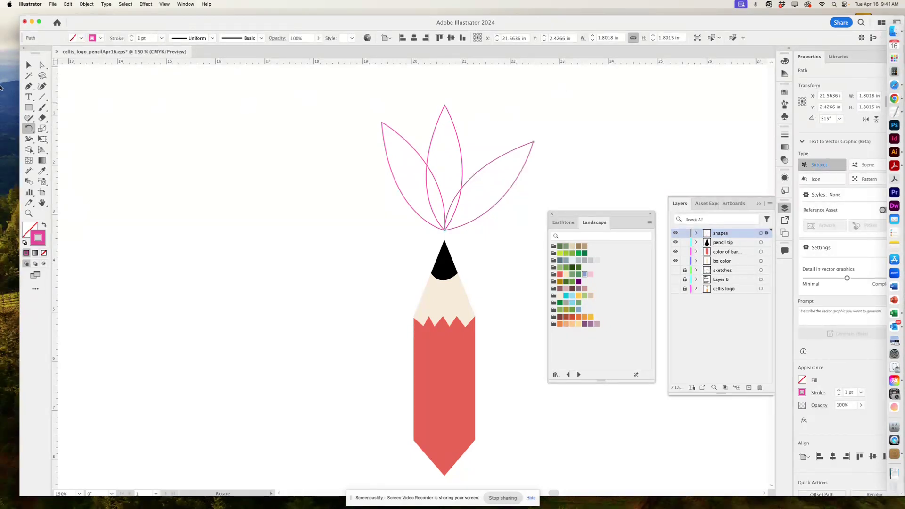
Tilt the right leaf copy further upward.
left_click(29, 64)
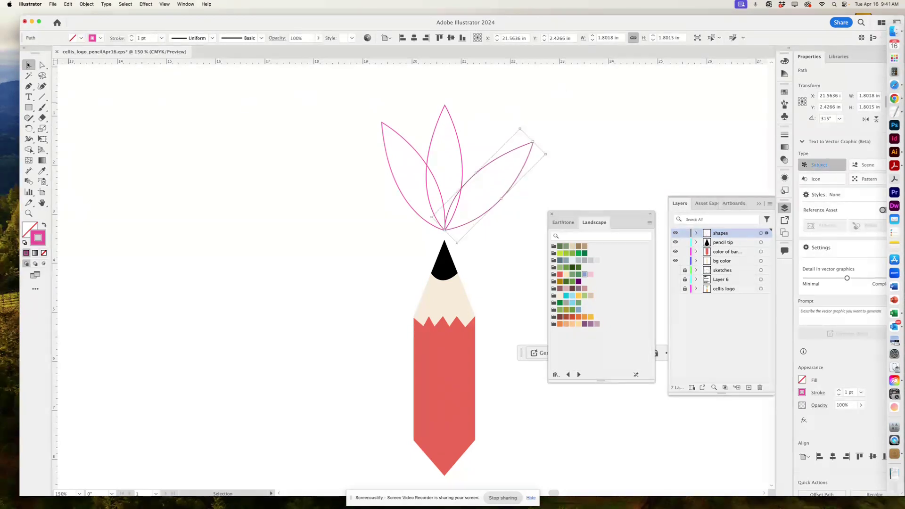
key("r")
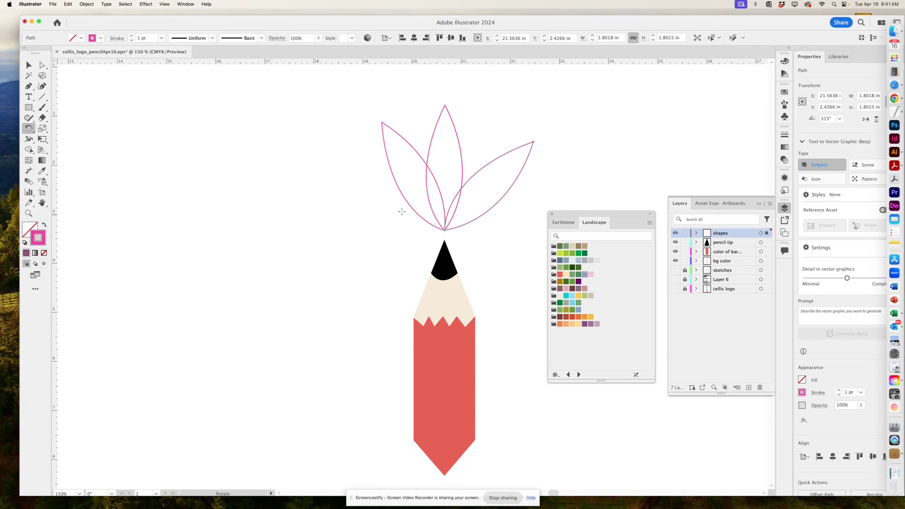
left_click_drag(510, 132, 481, 116)
left_click(28, 67)
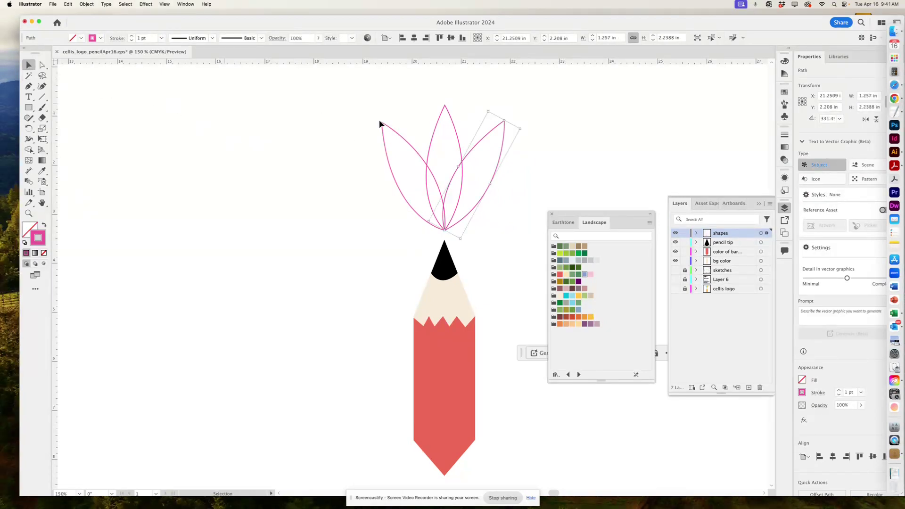
Apply the light yellow swatch to the middle leaf.
left_click(415, 122)
left_click_drag(455, 135, 455, 135)
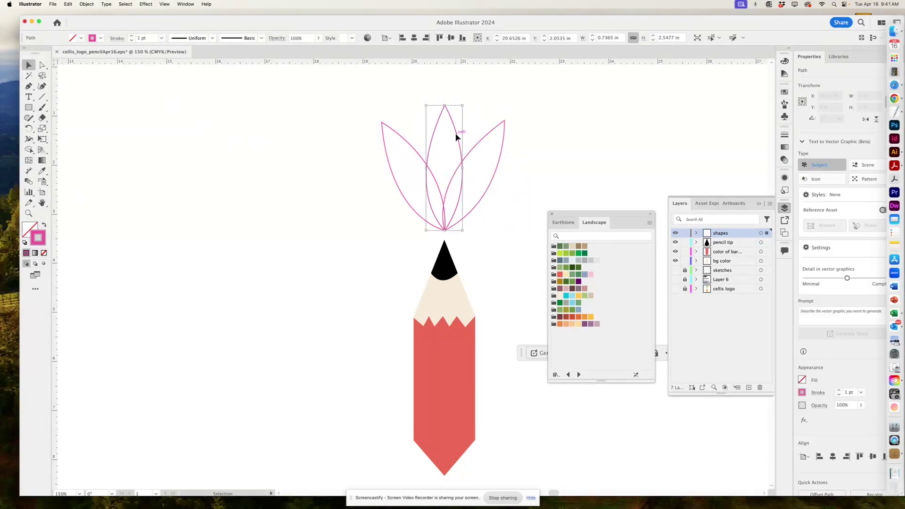
left_click(578, 323)
Make the middle leaf's yellow a fill and fill the right leaf teal, no outlines.
key("shift+x")
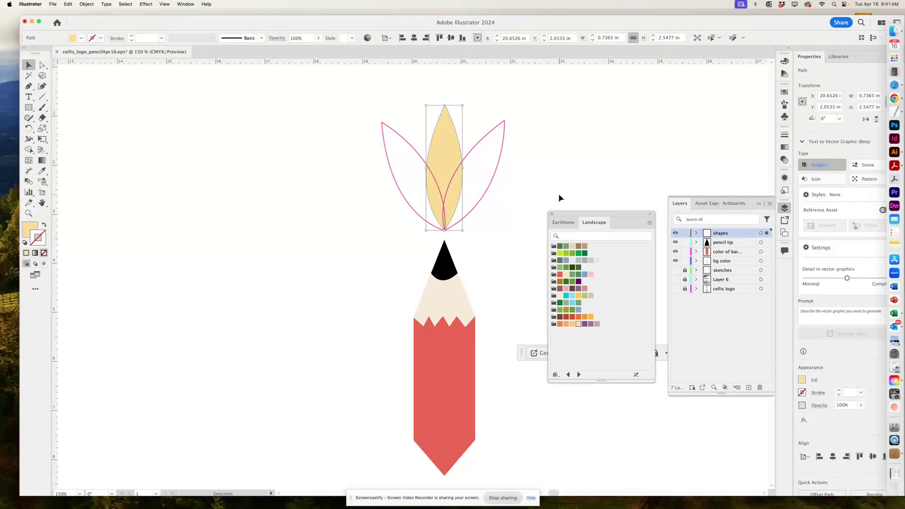
left_click(481, 144)
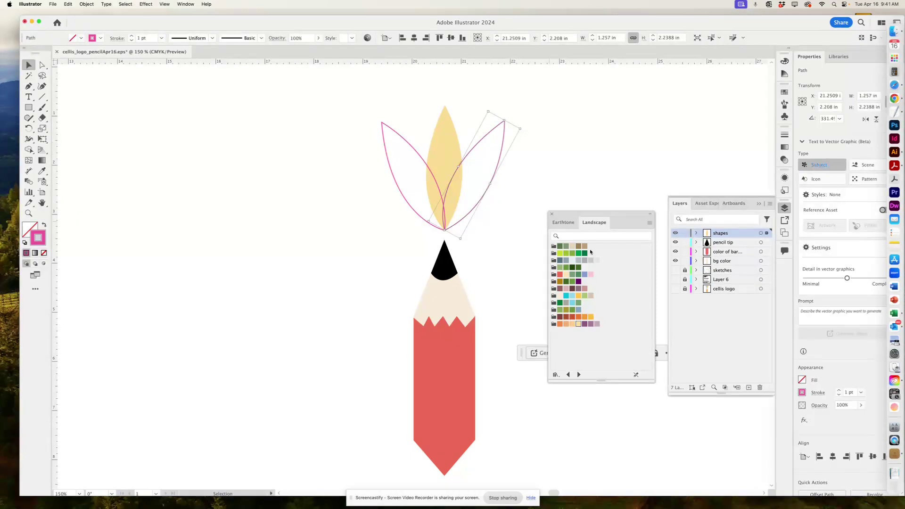
left_click(566, 296)
left_click(44, 225)
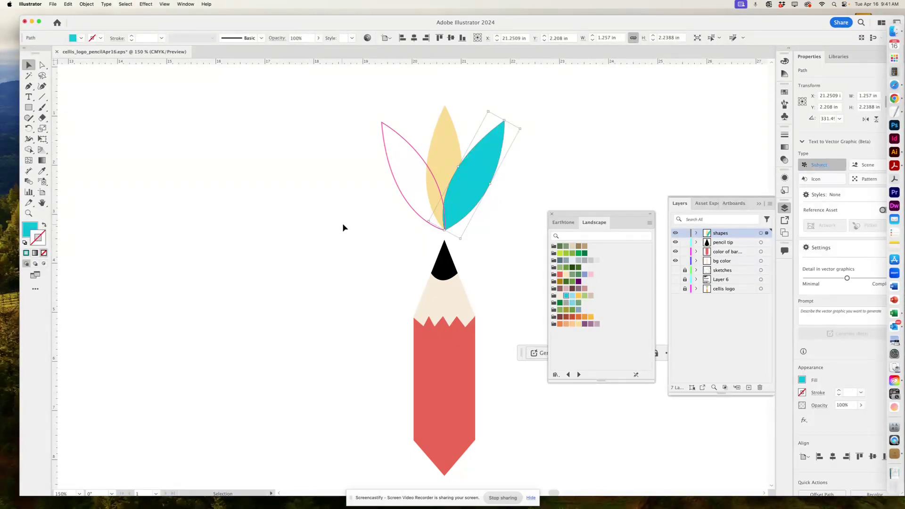
Fill the left leaf lavender with no outline and zoom out to the whole logo.
left_click(416, 151)
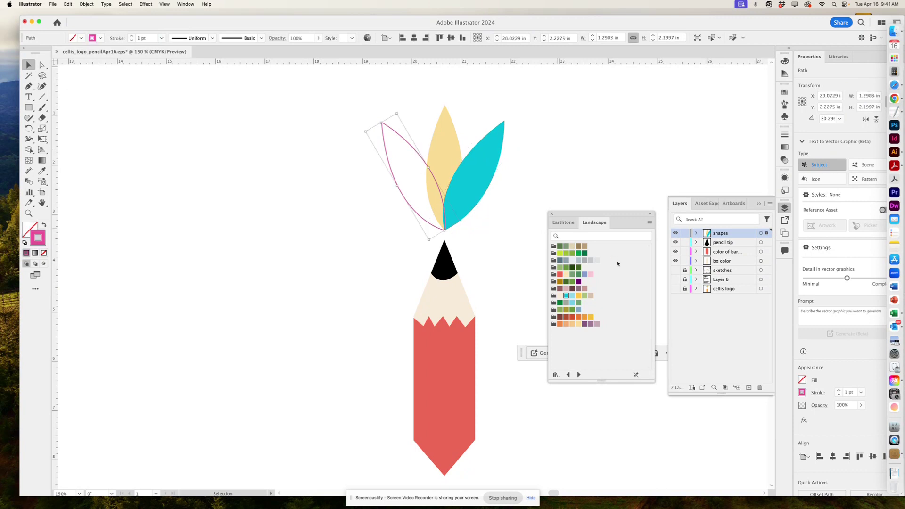
left_click(584, 274)
key("shift+x")
left_click(321, 191)
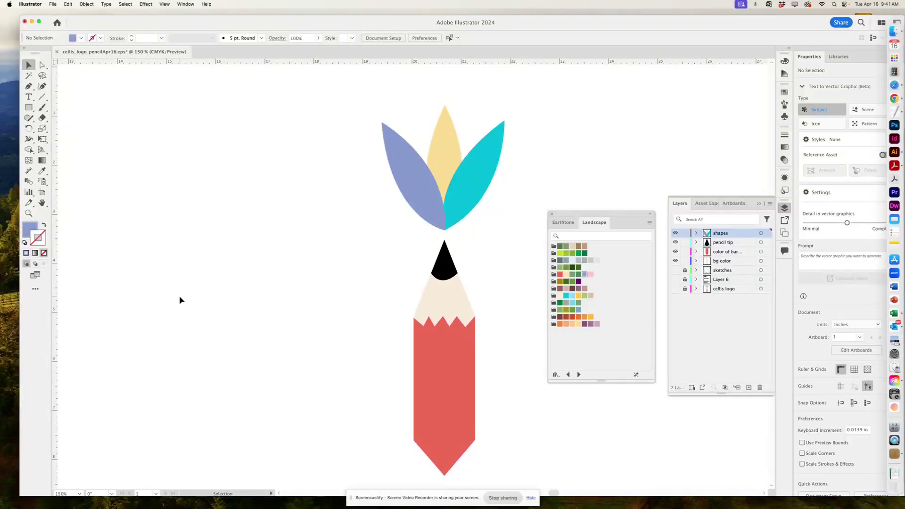
key("super+minus")
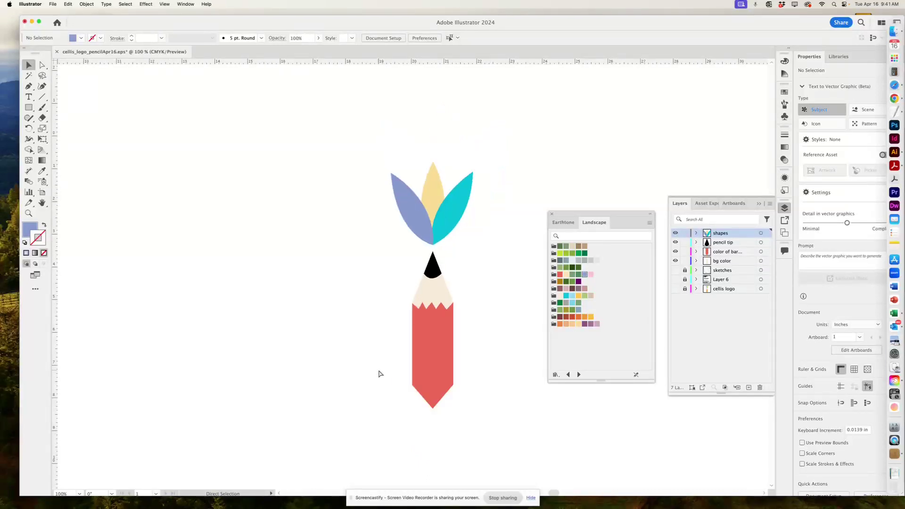
Show the sketches layer and move the sketch image to the right of the logo.
key("super+minus")
scroll(412, 375, "right", 5)
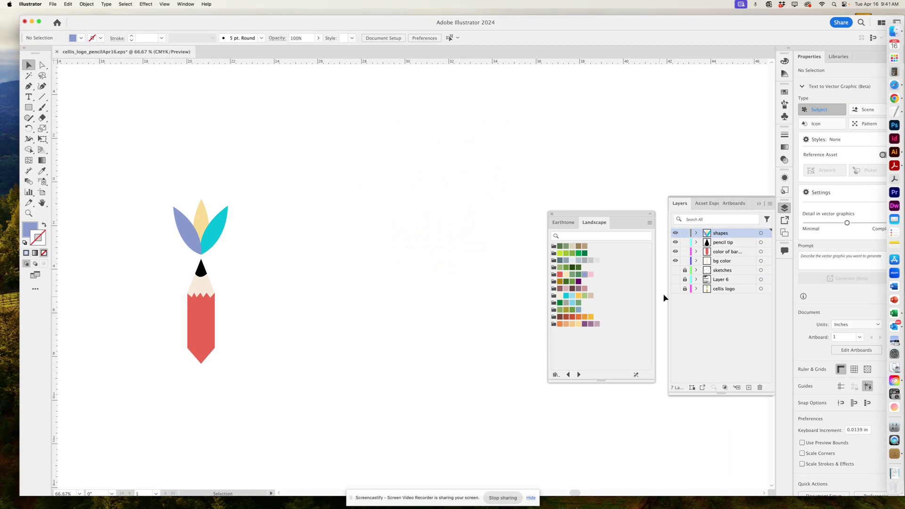
left_click(675, 270)
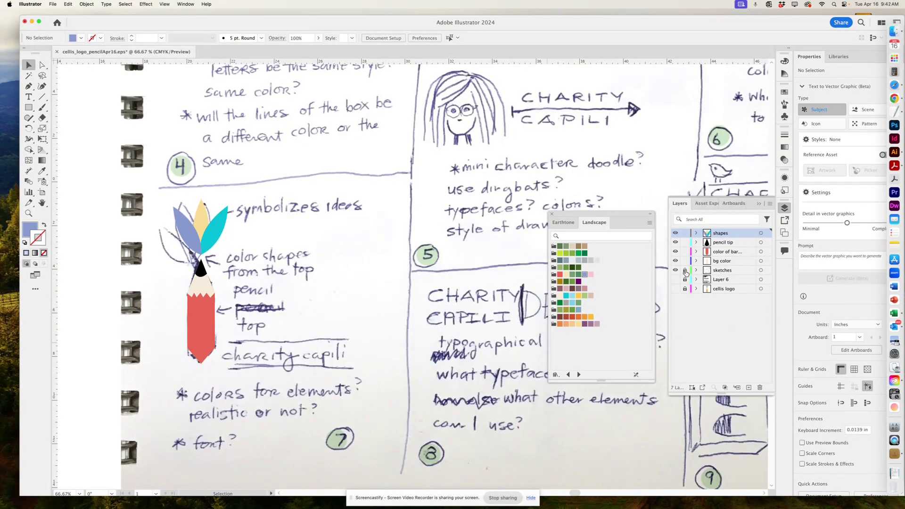
left_click(717, 271)
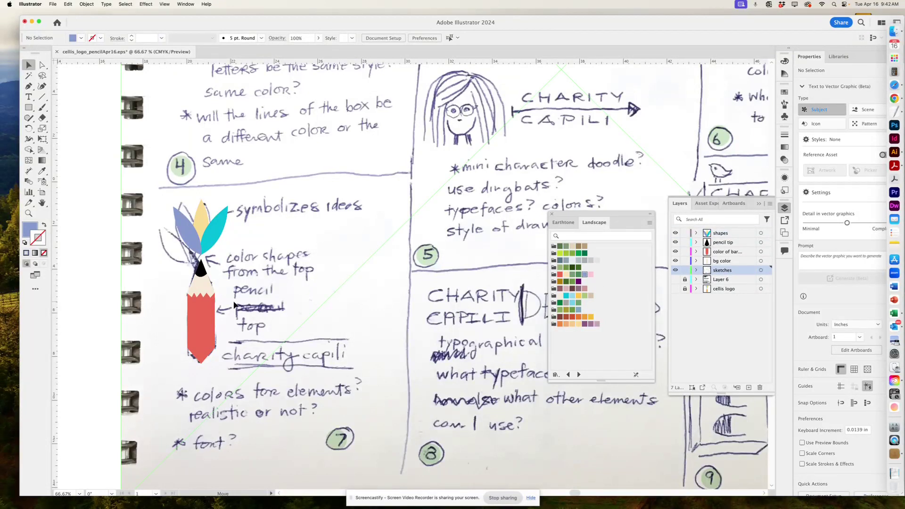
left_click_drag(233, 304, 364, 303)
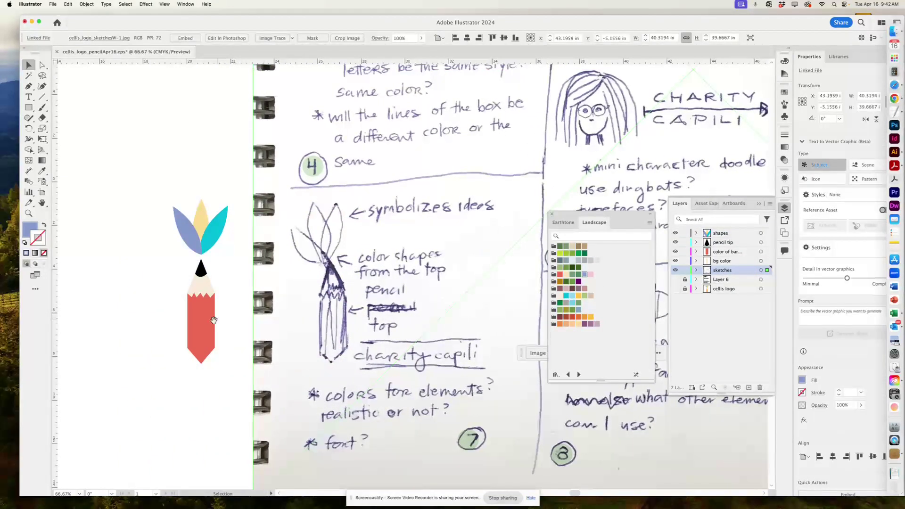
mouse_move(206, 321)
left_mouse_down()
mouse_move(381, 309)
mouse_move(301, 310)
left_mouse_up()
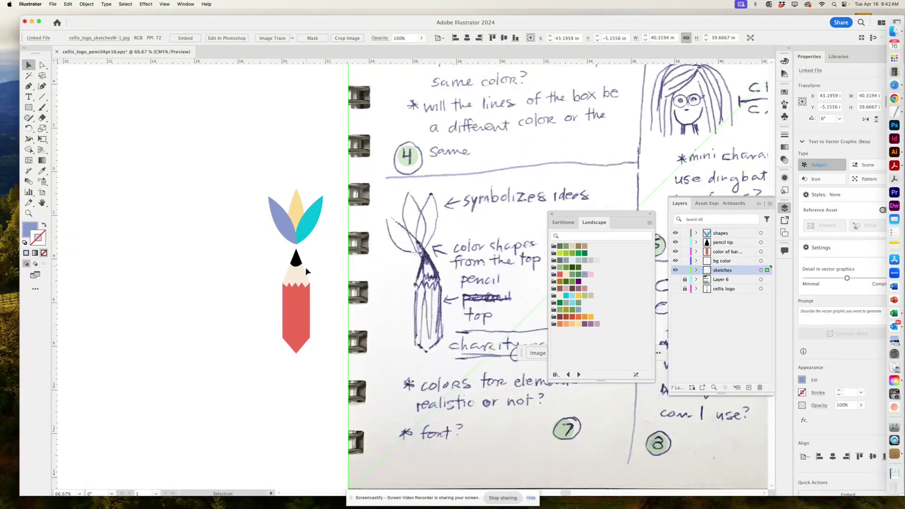
Zoom and pan until the pencil logo and pencil sketch sit side by side.
key("a")
key("super+1")
mouse_move(314, 269)
left_mouse_down()
mouse_move(634, 232)
mouse_move(507, 220)
left_mouse_up()
left_click_drag(317, 296, 482, 241)
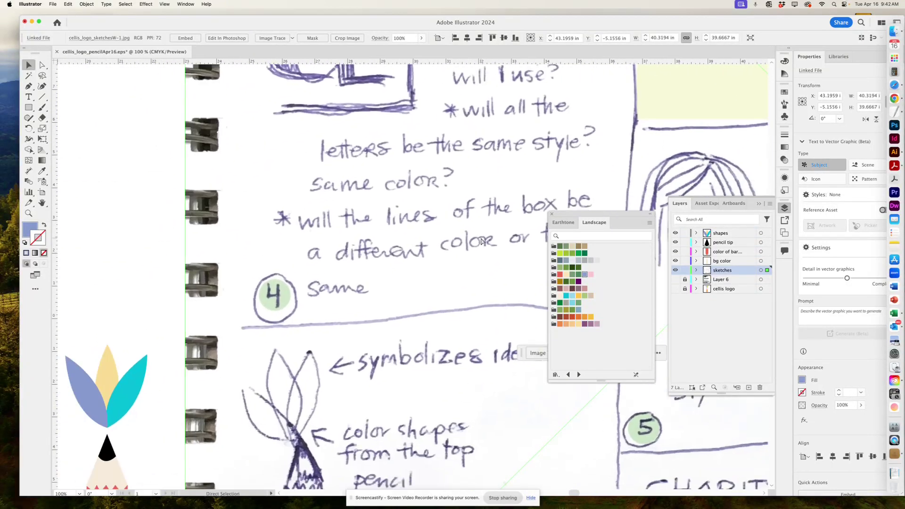
key("super+minus")
key("super+minus")
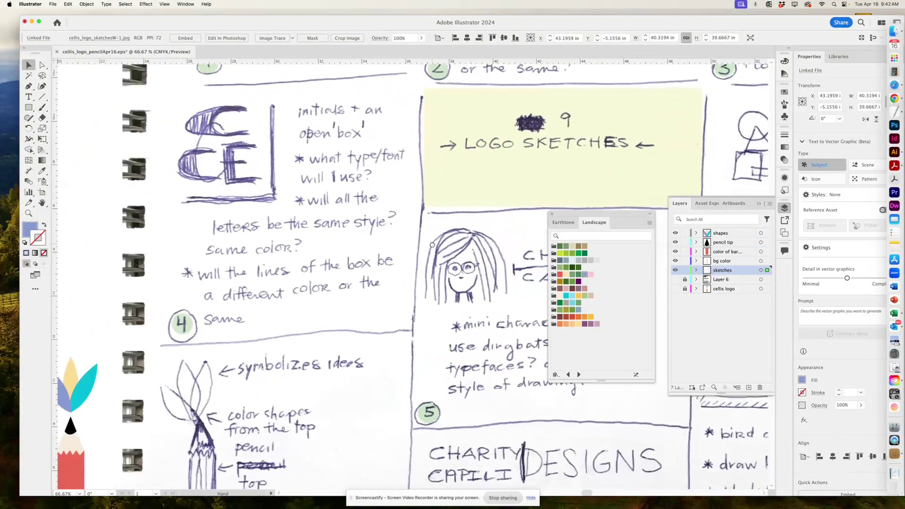
mouse_move(461, 290)
left_mouse_down()
mouse_move(527, 192)
mouse_move(638, 113)
left_mouse_up()
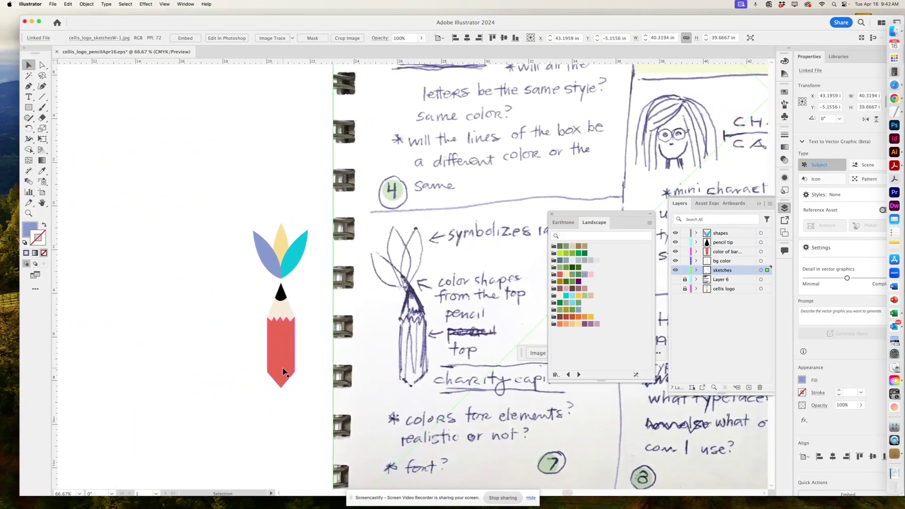
left_click(314, 358)
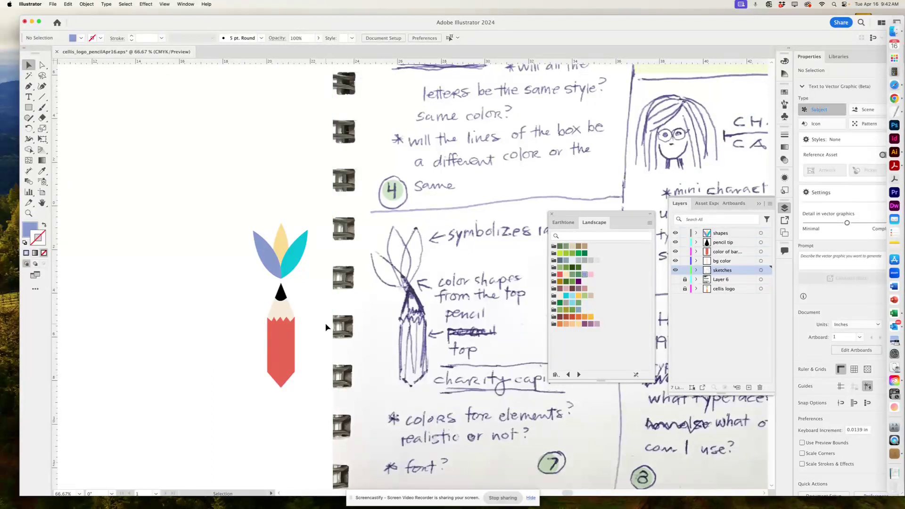
Lock the artwork layers, hide the red pencil draft layers and show the cellis logo layer.
left_click(683, 270)
key("super+a")
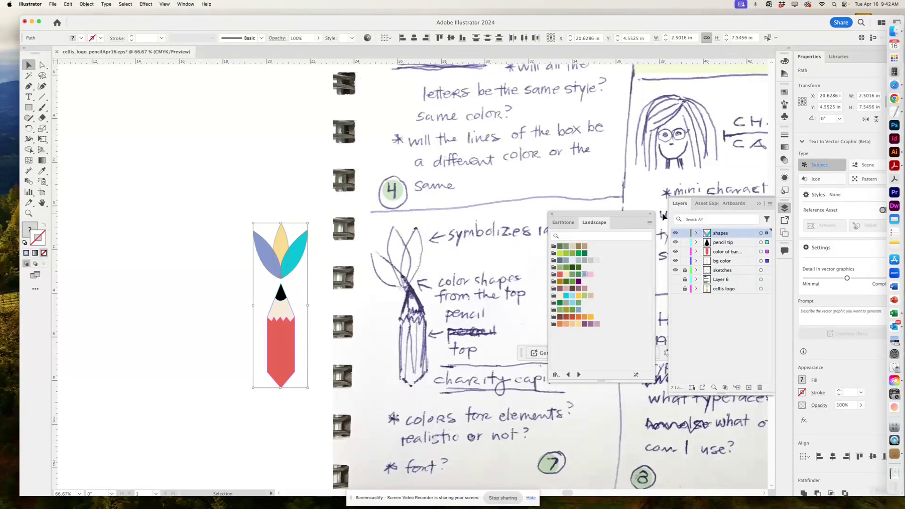
left_click(685, 270)
left_click_drag(684, 262, 684, 233)
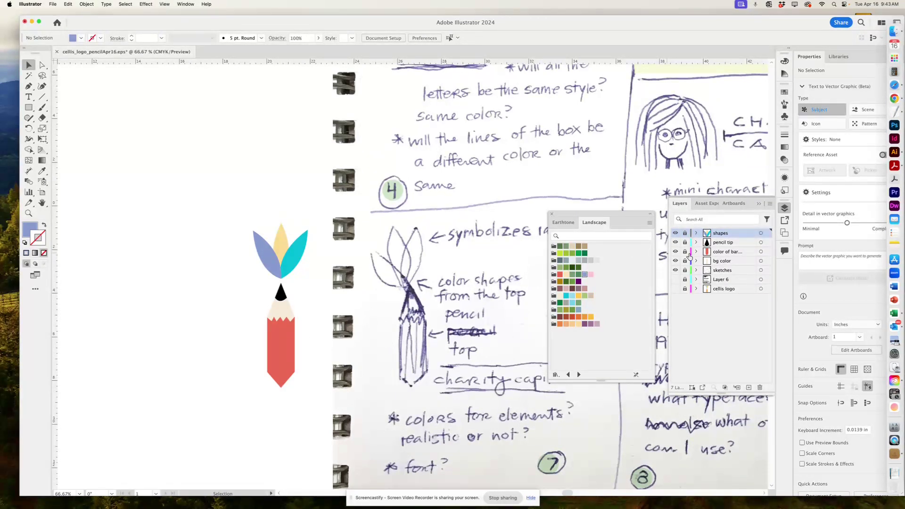
left_click_drag(674, 260, 675, 232)
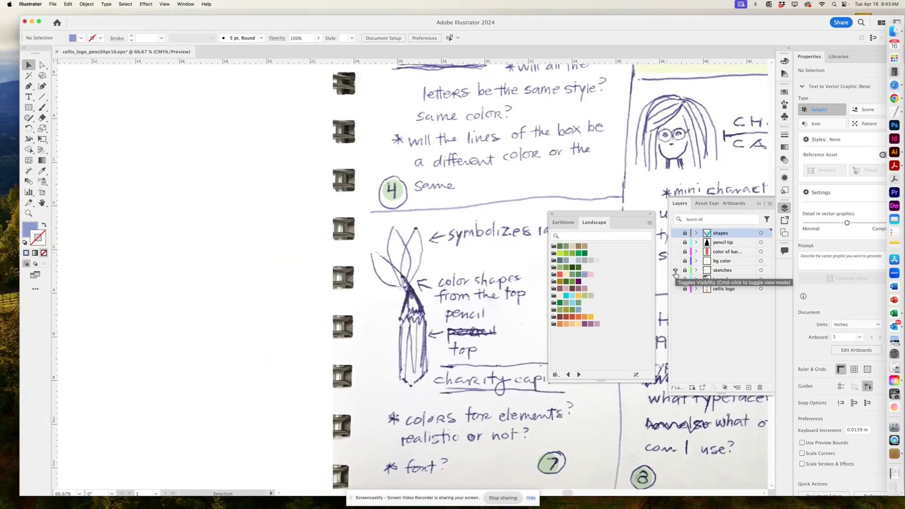
left_click(674, 288)
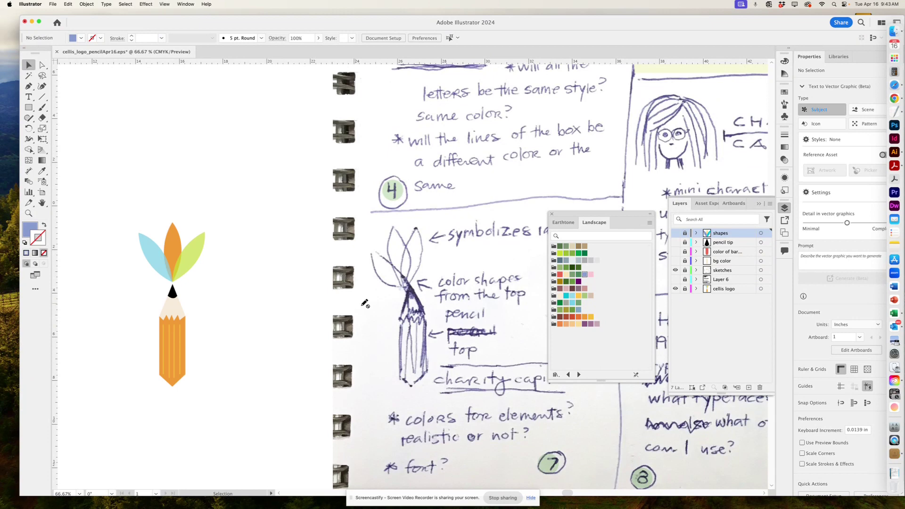
Compare the cellis logo with the sketch, then hide the sketches layer and zoom in on the logo.
scroll(276, 349, "down", 3)
scroll(307, 329, "left", 3)
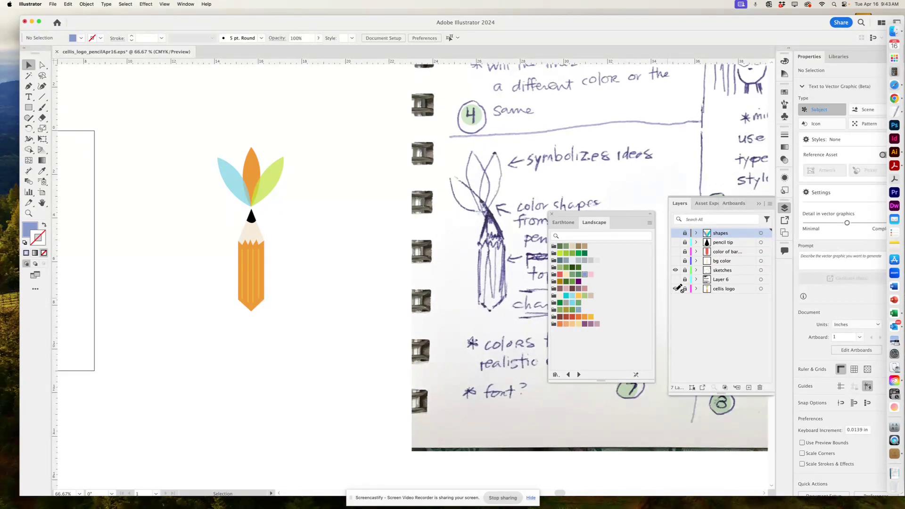
key("super+minus")
key("super+minus")
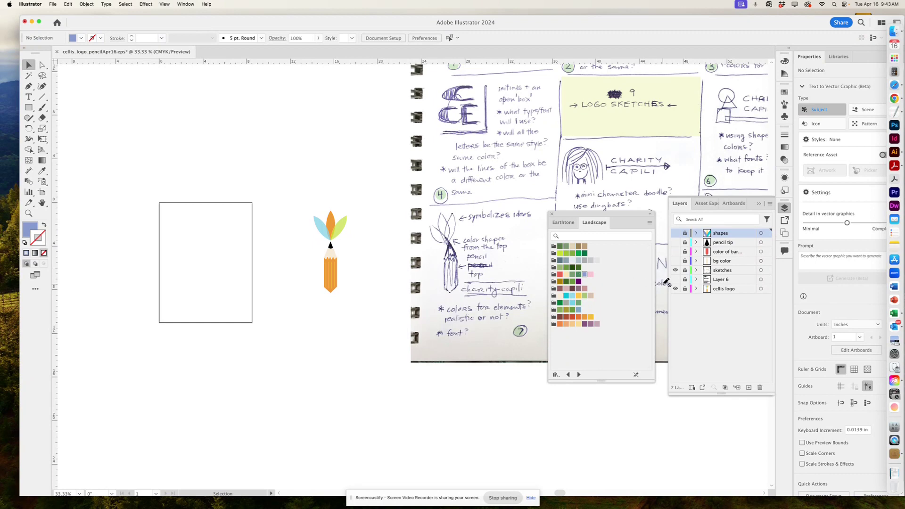
key("super+equal")
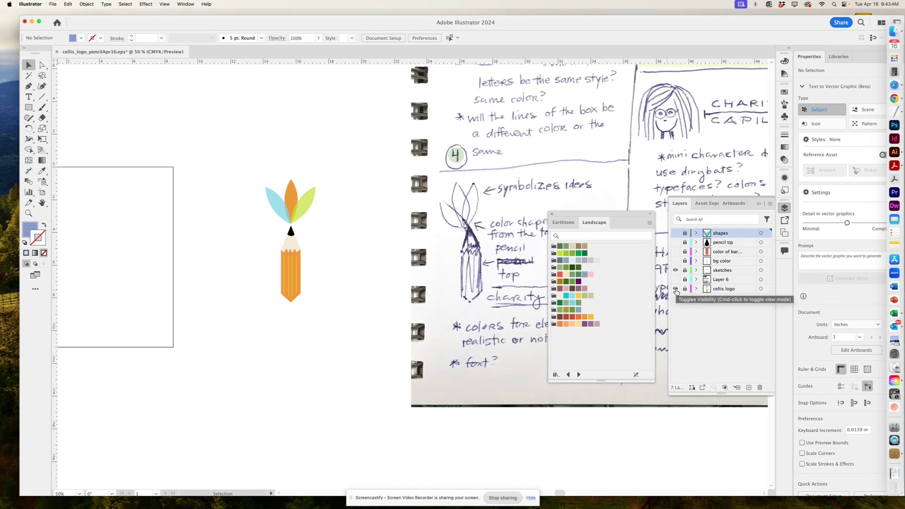
left_click(675, 289)
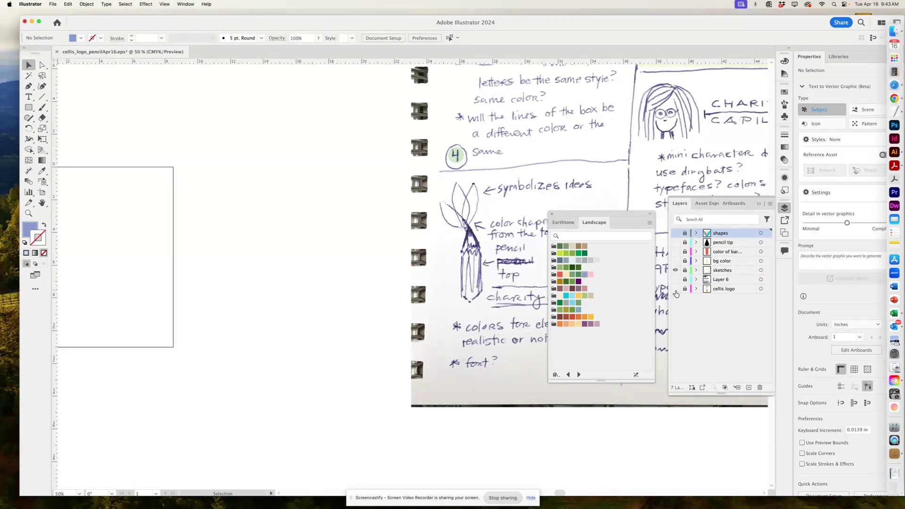
left_click(675, 289)
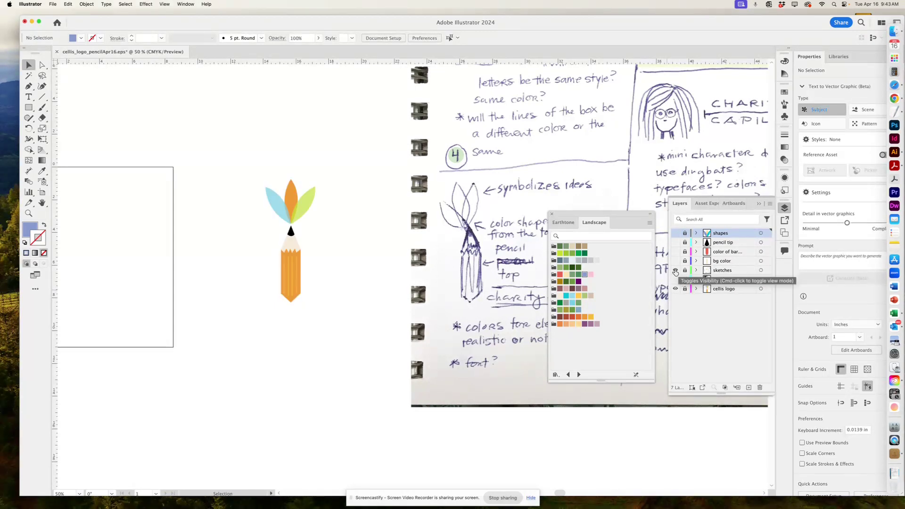
left_click(675, 270)
key("super+equal")
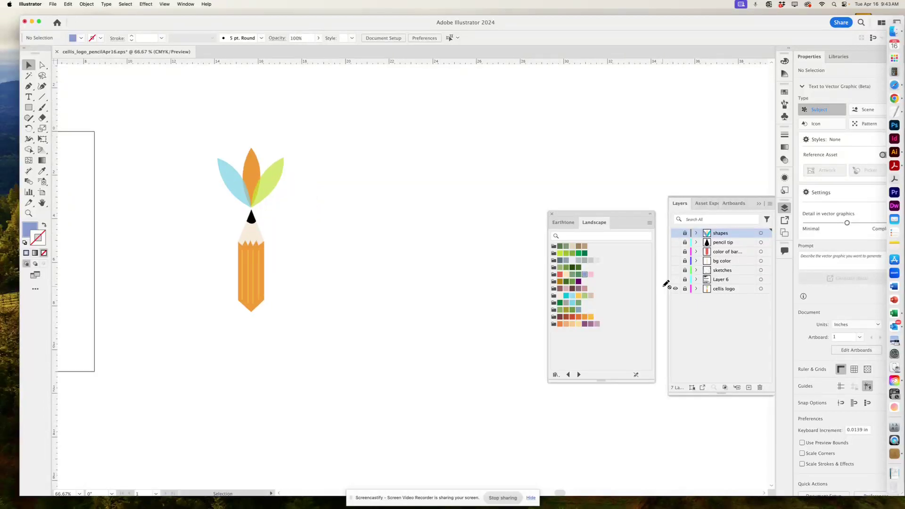
Show and unlock Layer 6, make it the working layer, and move the swatch panel aside.
left_click(675, 280)
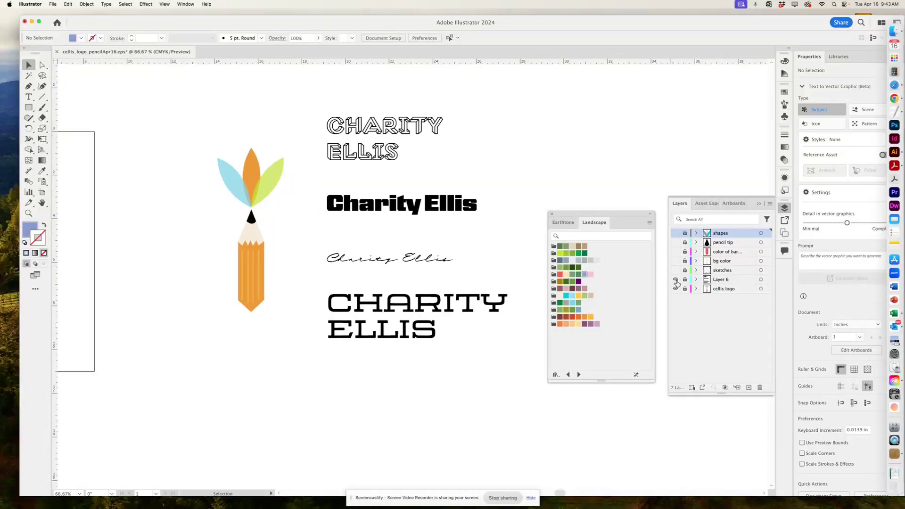
left_click(729, 280)
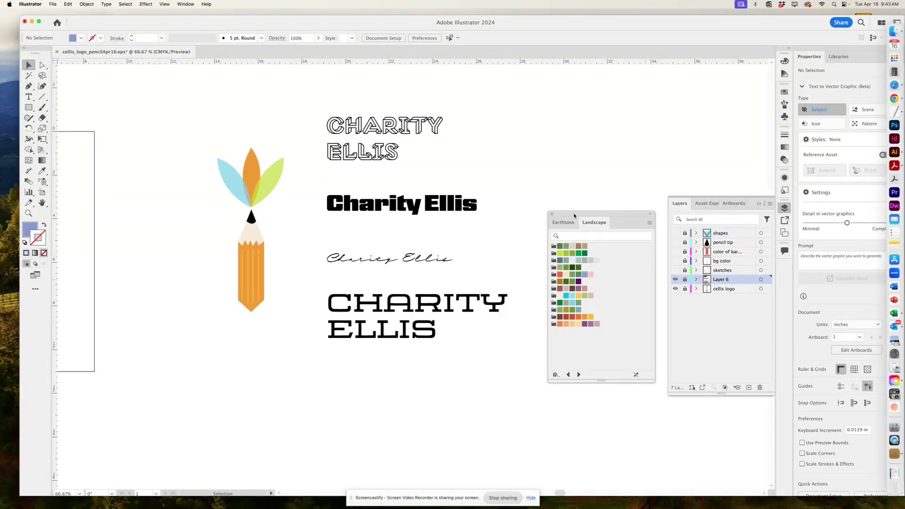
left_click_drag(573, 216, 573, 322)
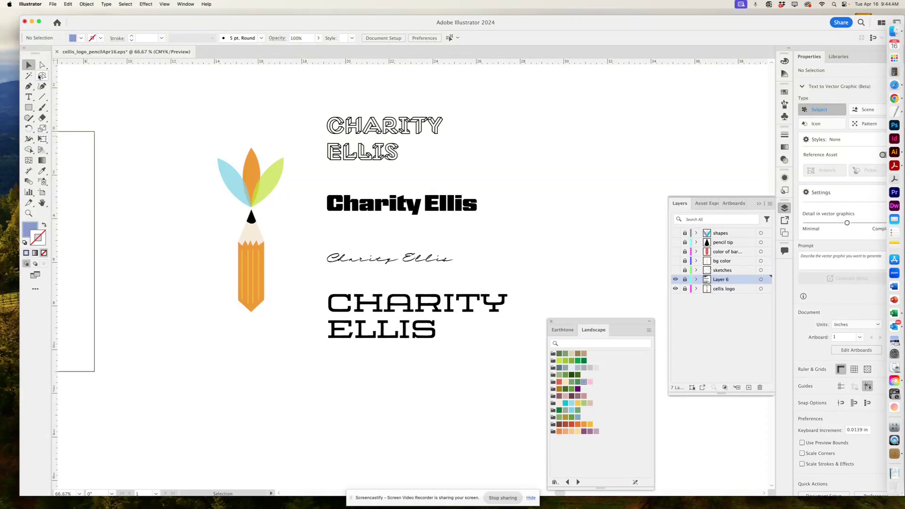
left_click(684, 283)
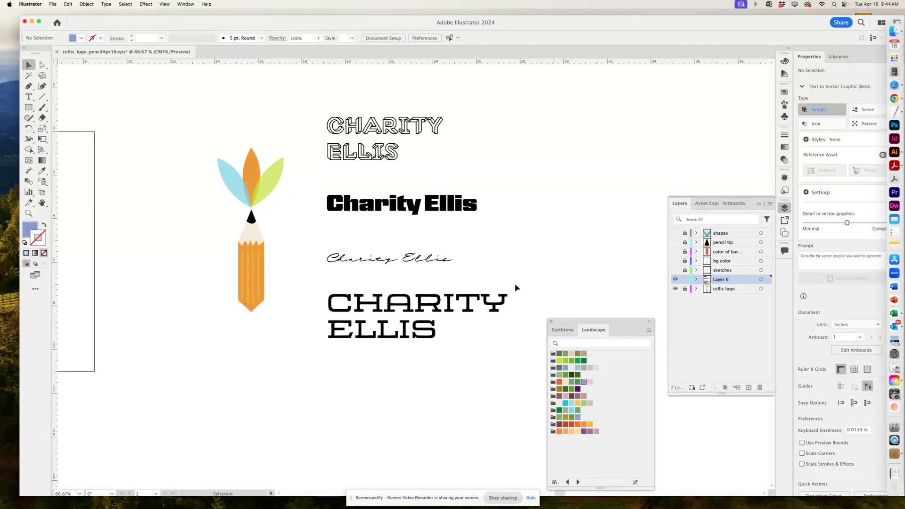
Marquee-select all four name text samples and drag them to the right.
left_click(429, 205)
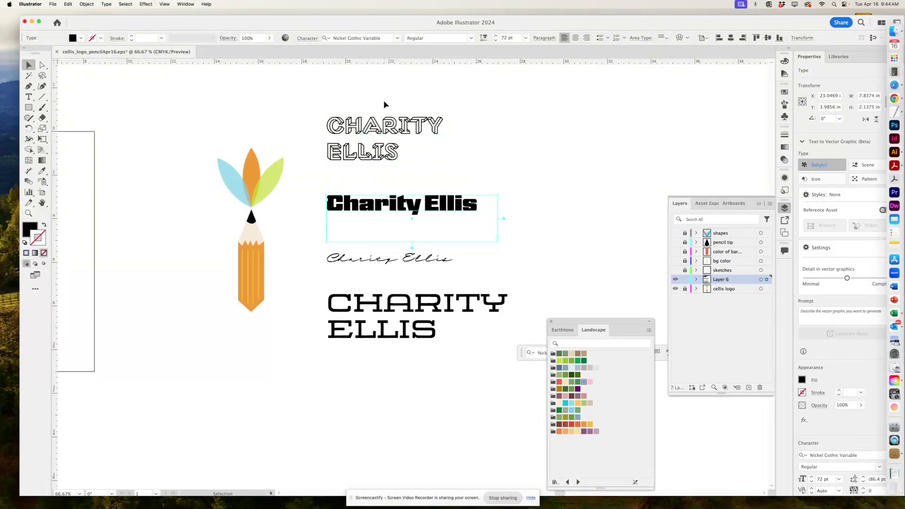
left_click_drag(384, 156, 333, 158)
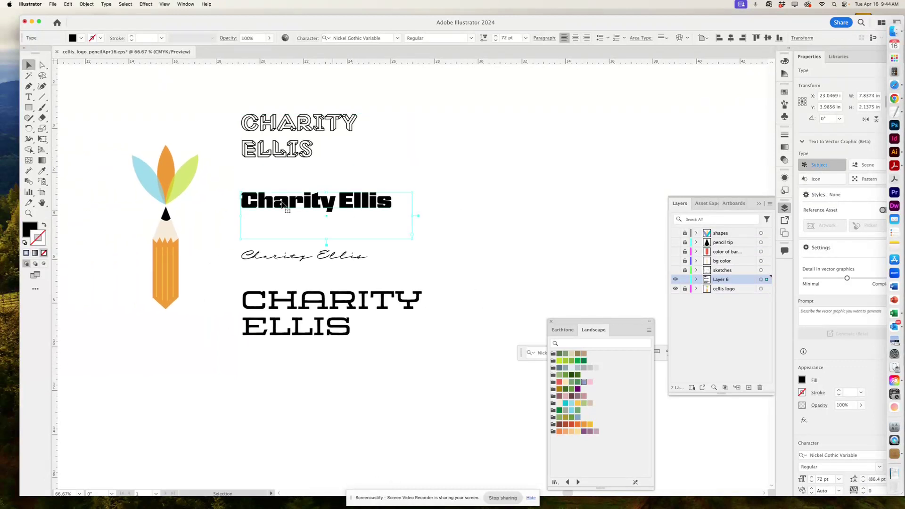
left_click_drag(235, 98, 331, 351)
left_click(330, 353)
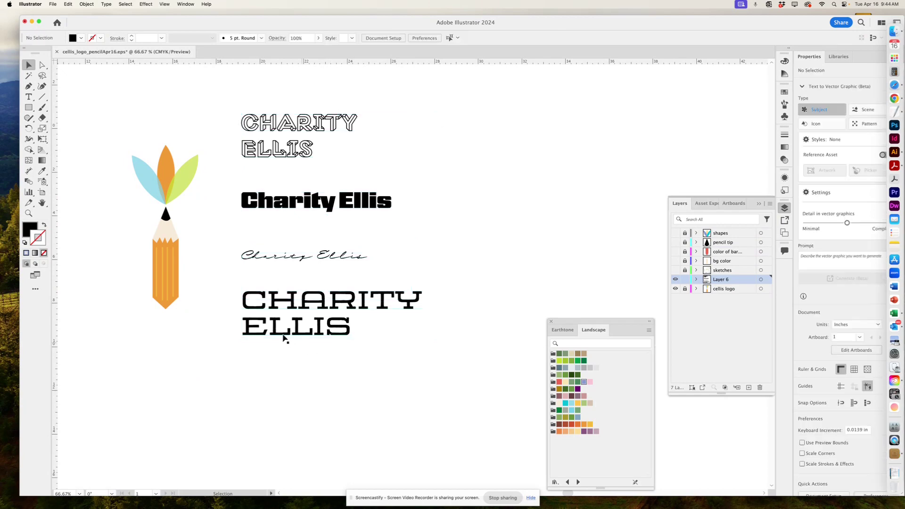
left_click(272, 334)
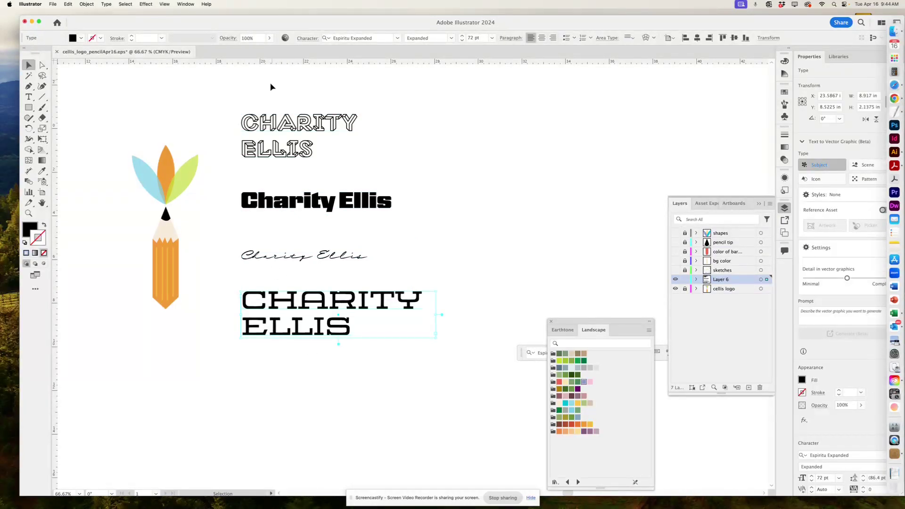
left_click_drag(256, 96, 311, 347)
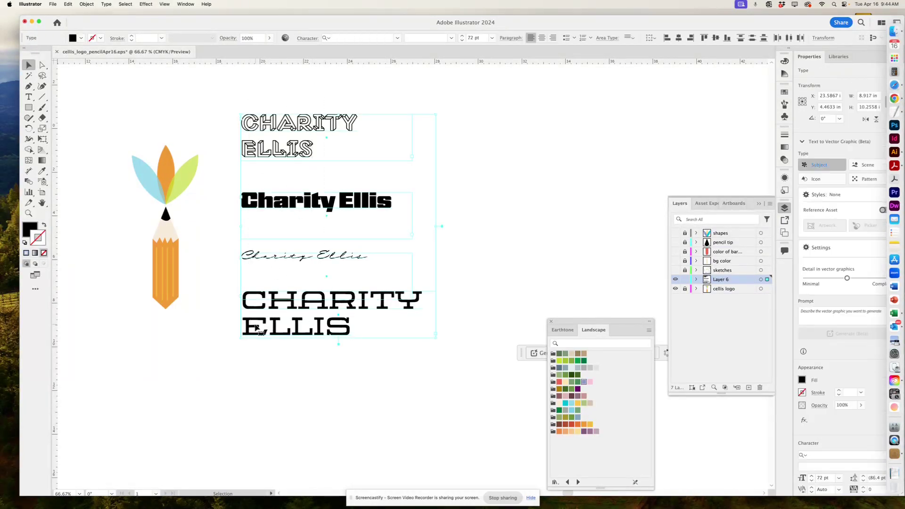
left_click_drag(256, 328, 504, 287)
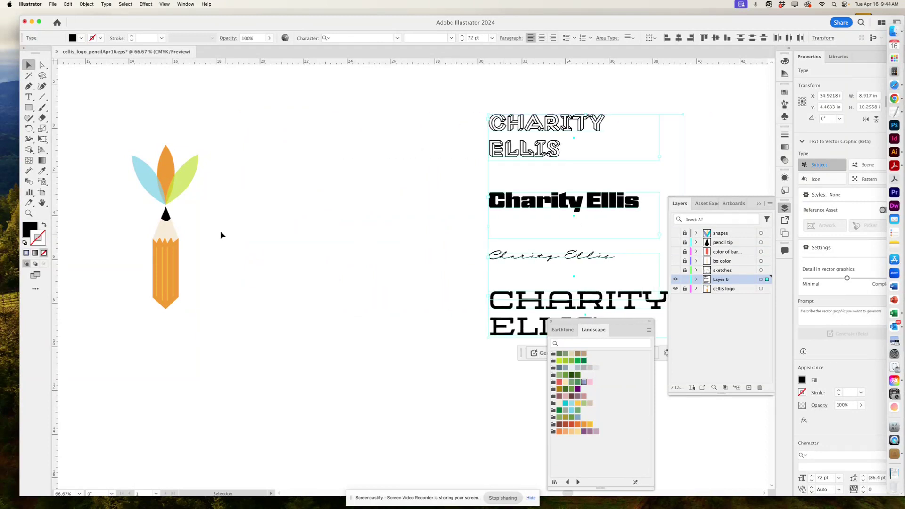
Draw an area-type box beside the pencil logo and type the client's name.
left_click(28, 96)
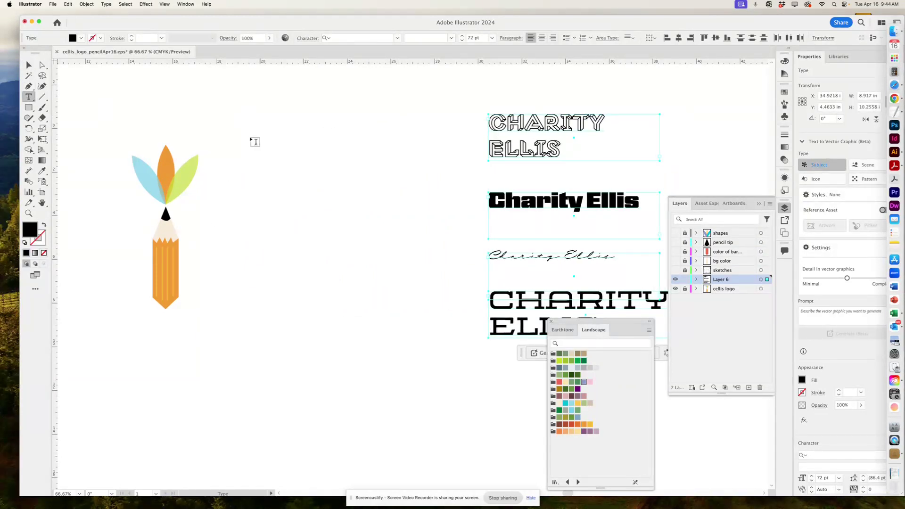
left_click_drag(212, 179, 426, 236)
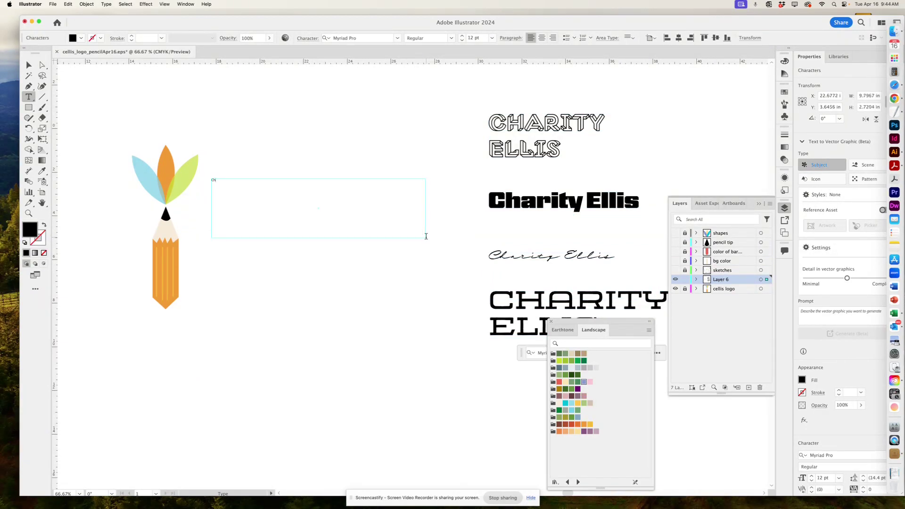
scroll(426, 234, "down", 1)
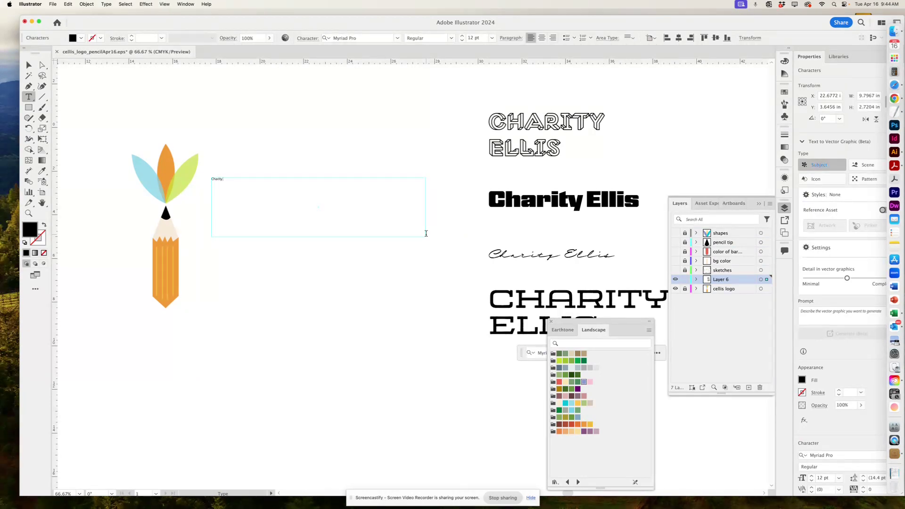
Set the typed name's font size to 48 pt.
key("super+a")
left_click(461, 36)
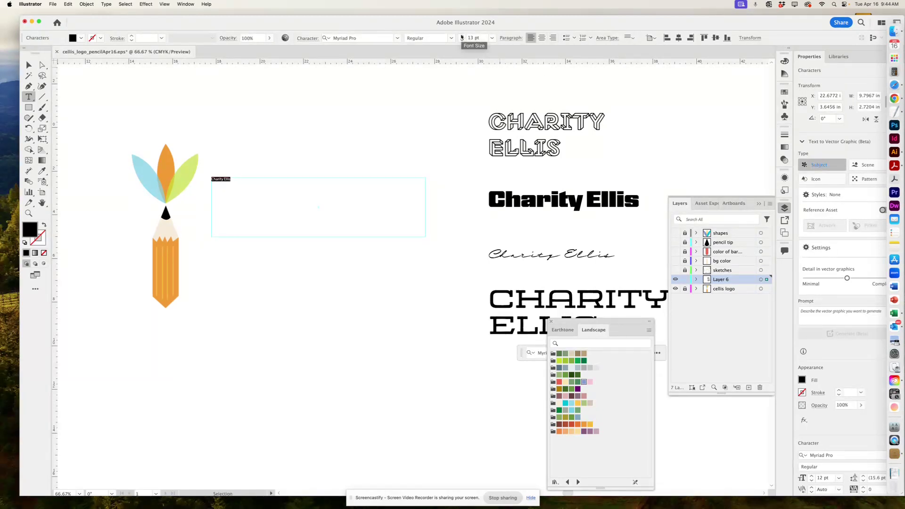
left_click(492, 37)
left_click(505, 156)
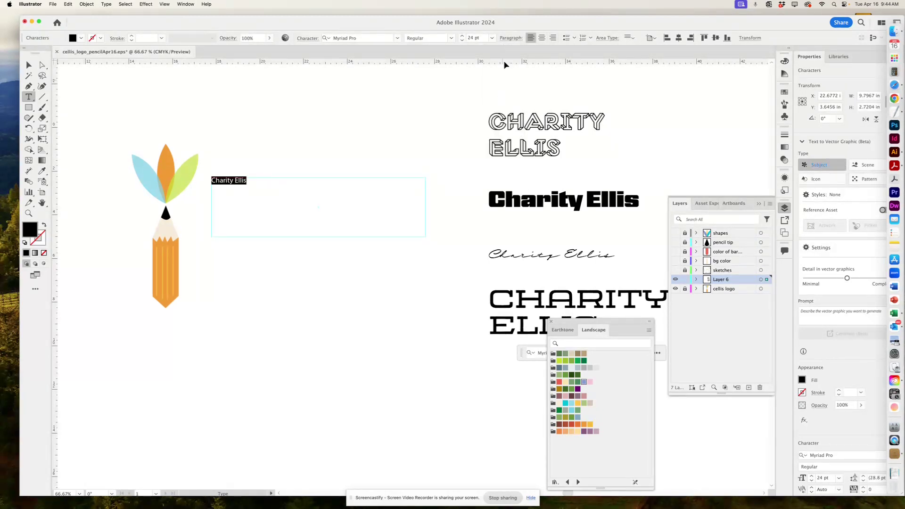
left_click(492, 37)
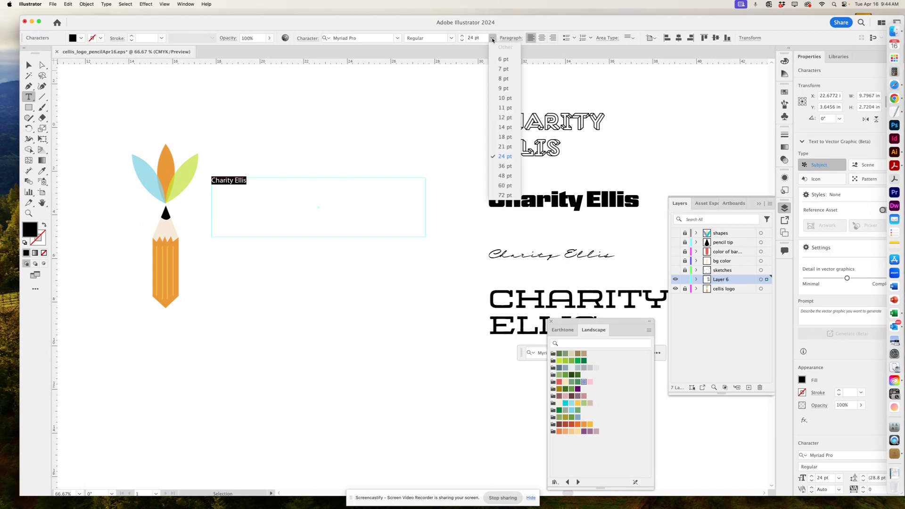
left_click(504, 176)
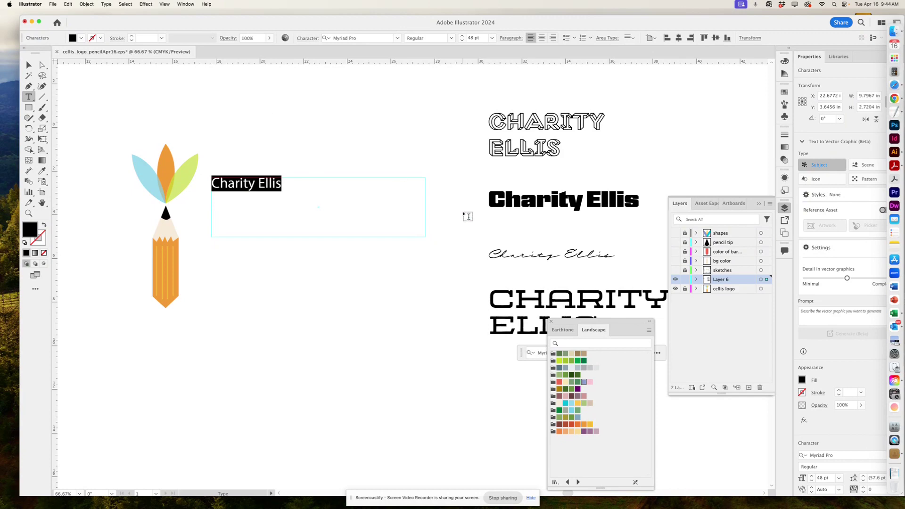
Apply the American Typewriter font to the name.
left_click(397, 37)
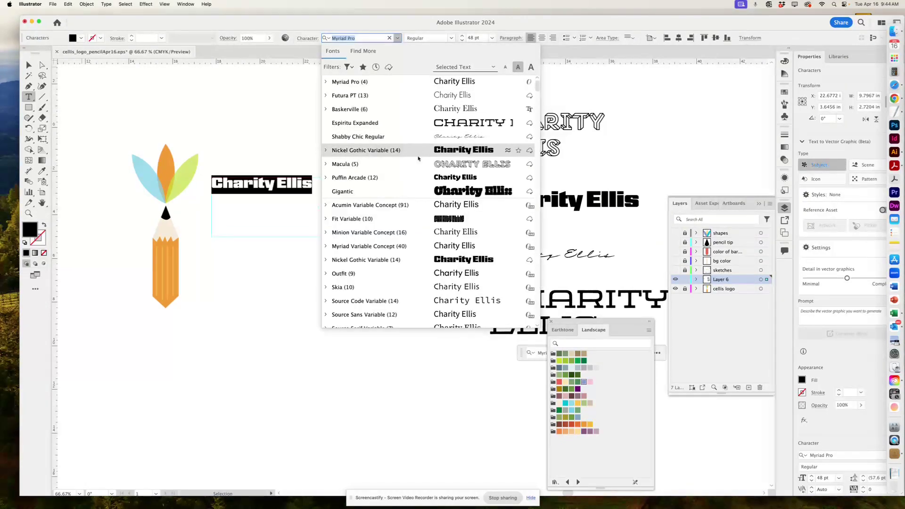
scroll(424, 219, "down", 5)
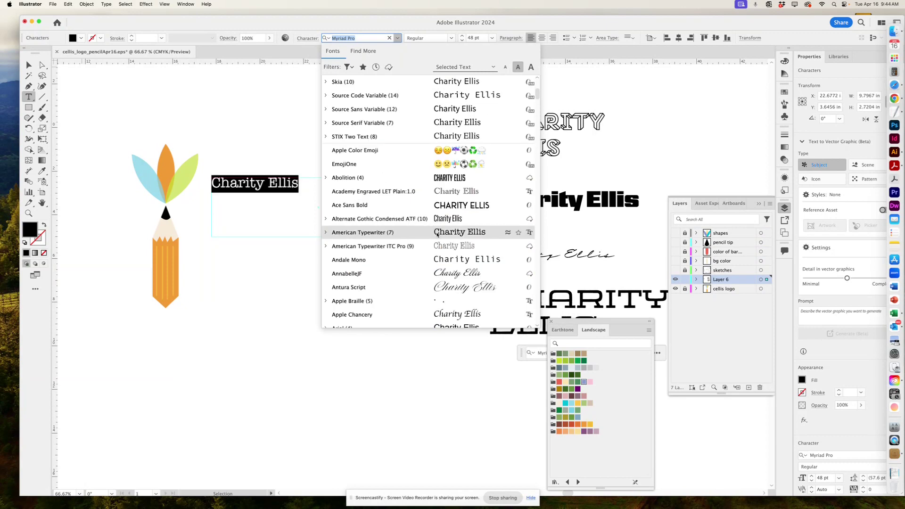
left_click(437, 232)
double_click(30, 67)
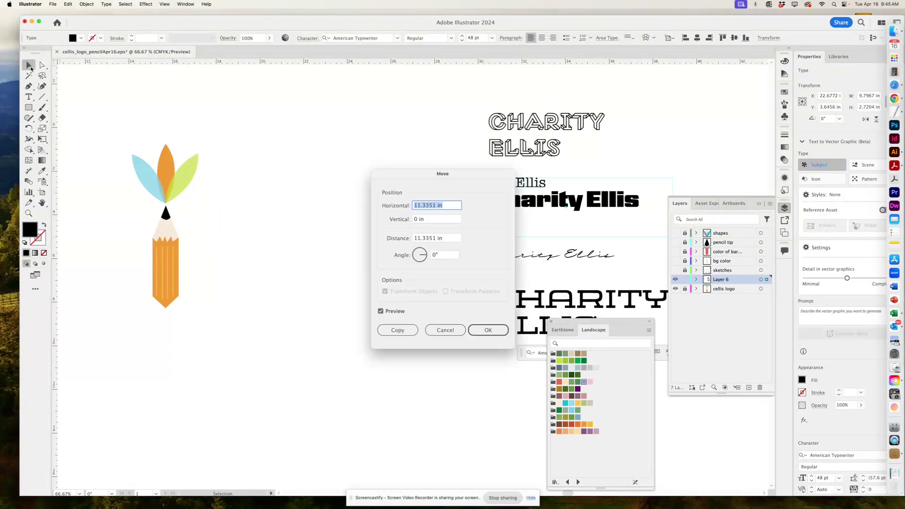
Shrink the name's text box to fit its line and place a copy directly below.
left_click(445, 329)
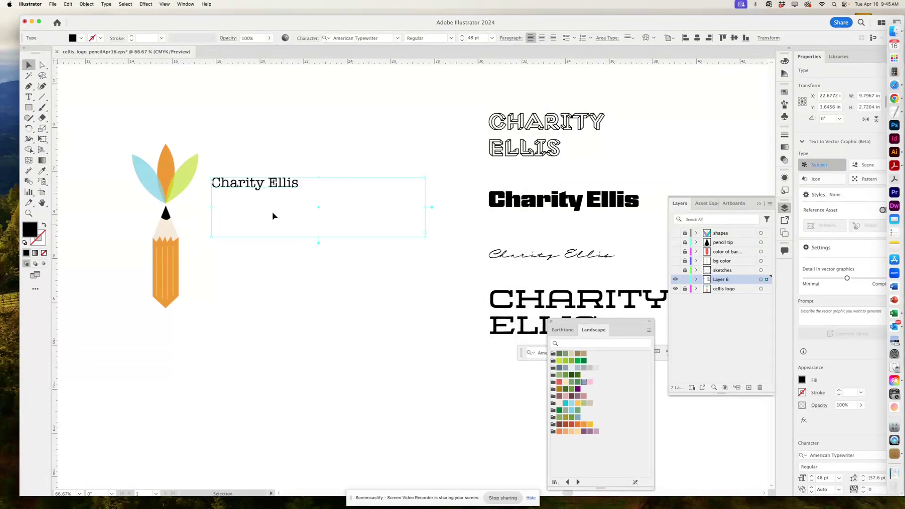
left_click_drag(318, 242, 320, 210)
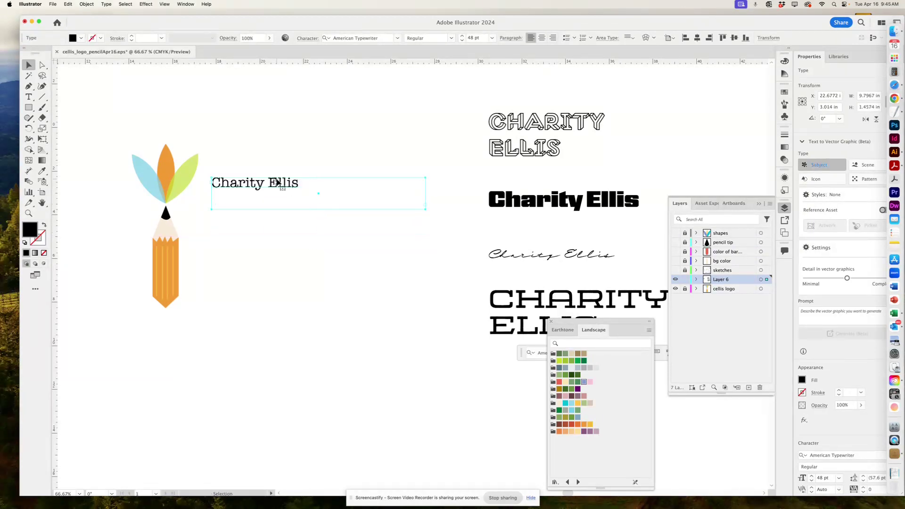
left_click_drag(278, 182, 278, 239)
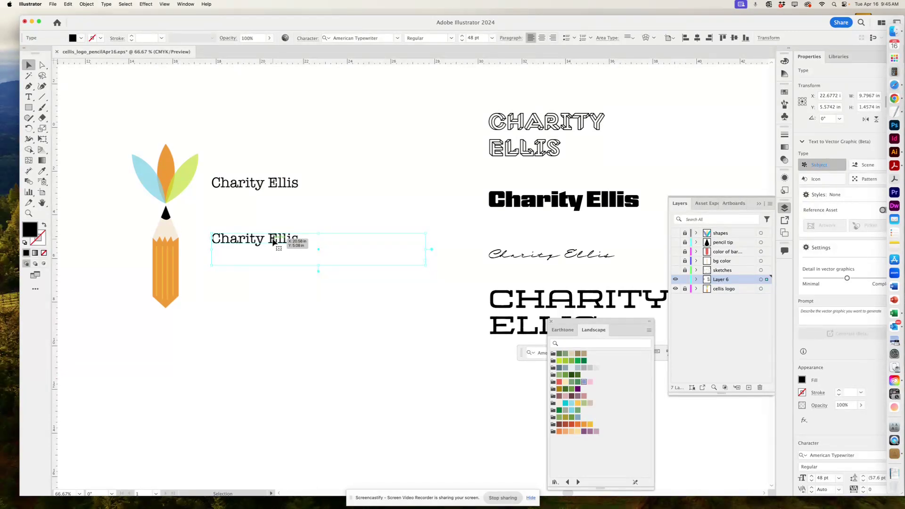
left_click(273, 300)
left_click(278, 238)
left_click(398, 38)
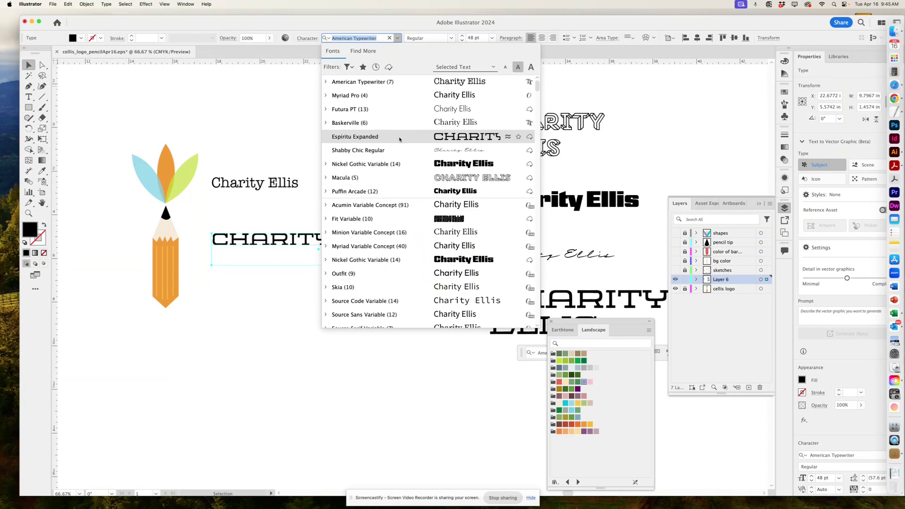
scroll(397, 252, "down", 5)
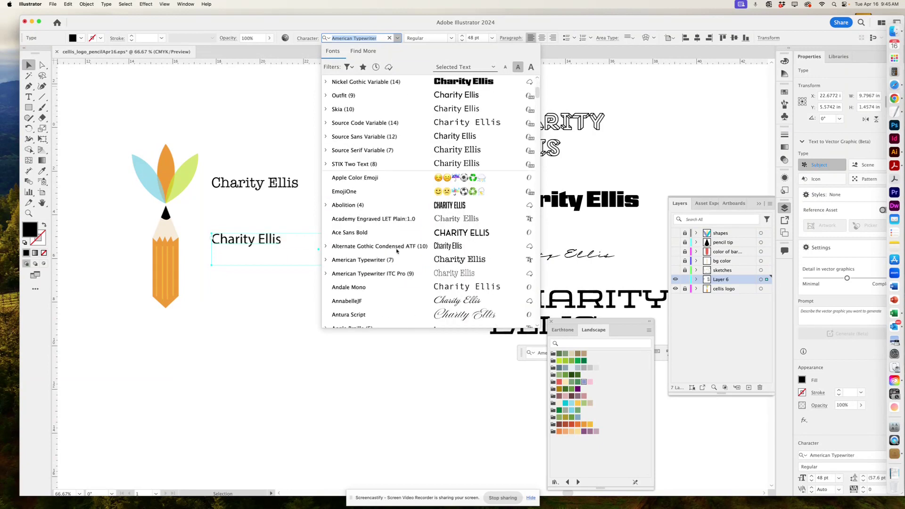
left_click(383, 274)
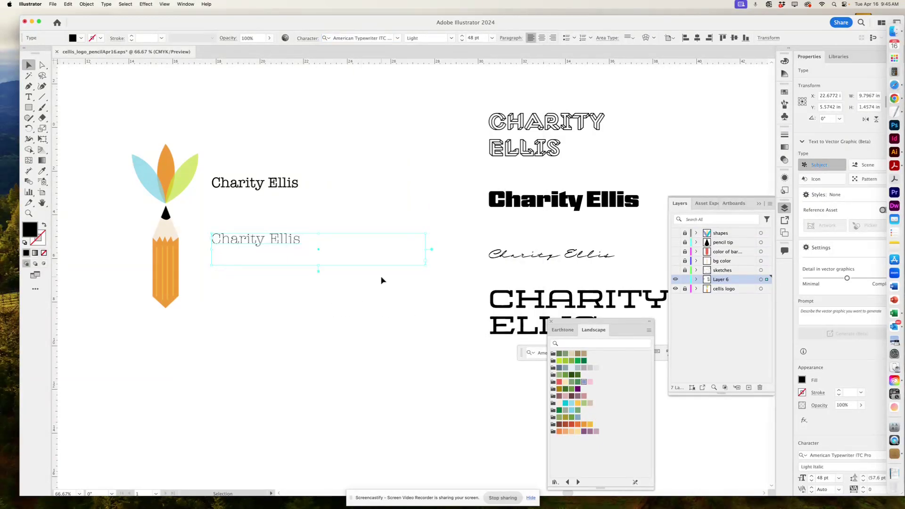
left_click(238, 325)
Duplicate the top name below the others and set it in Aviano Didone.
left_click_drag(277, 187, 292, 309)
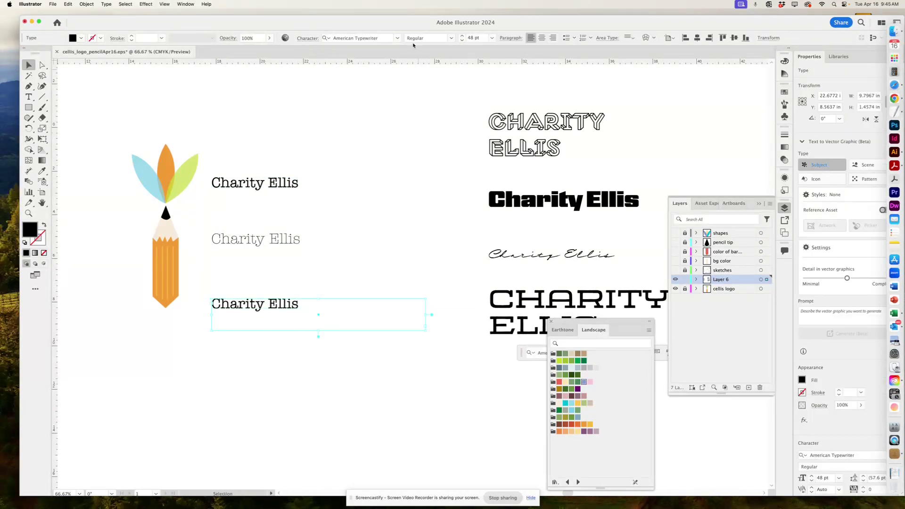
left_click(397, 38)
scroll(435, 259, "down", 10)
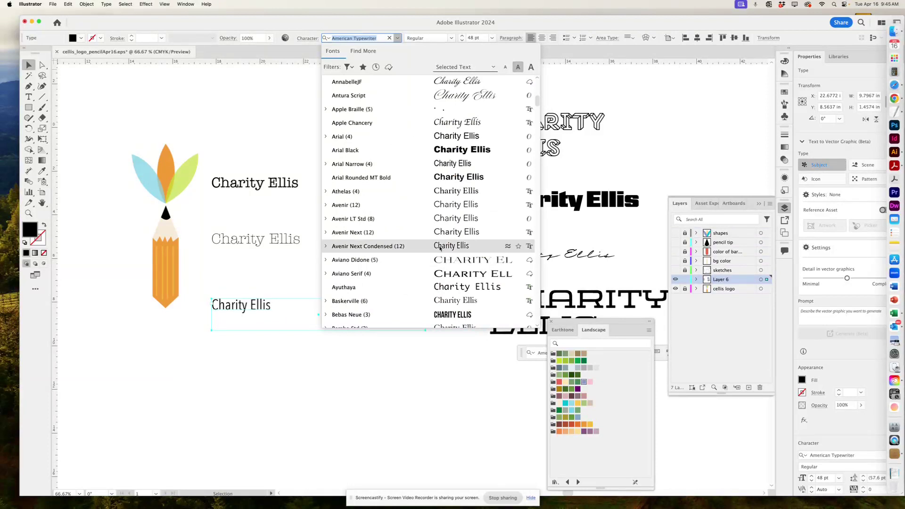
left_click(442, 259)
left_click(362, 260)
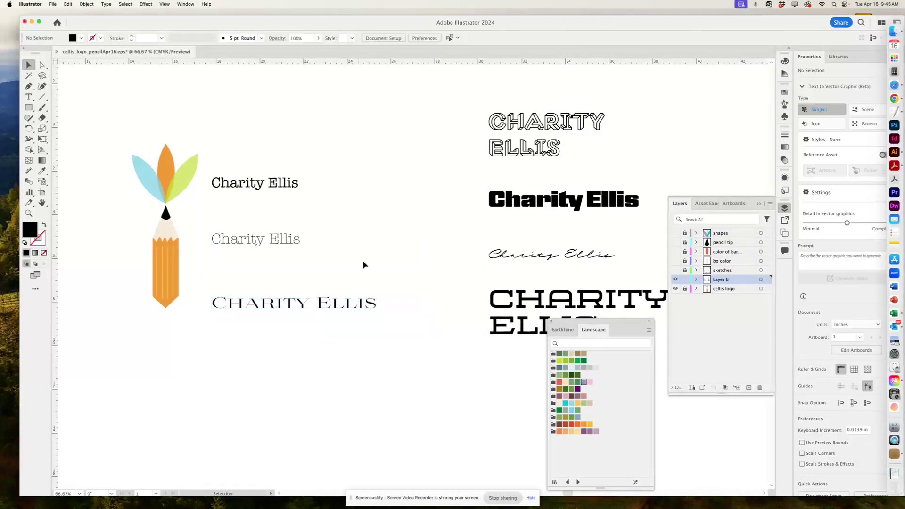
Move the swatch panel aside and shift the four font samples left toward the logo.
left_click_drag(564, 328, 668, 418)
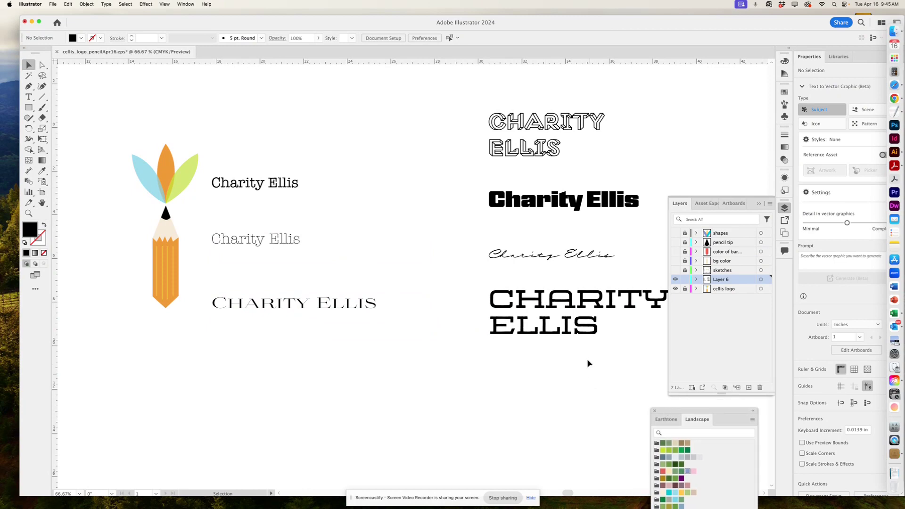
key("space")
left_click_drag(587, 364, 523, 392)
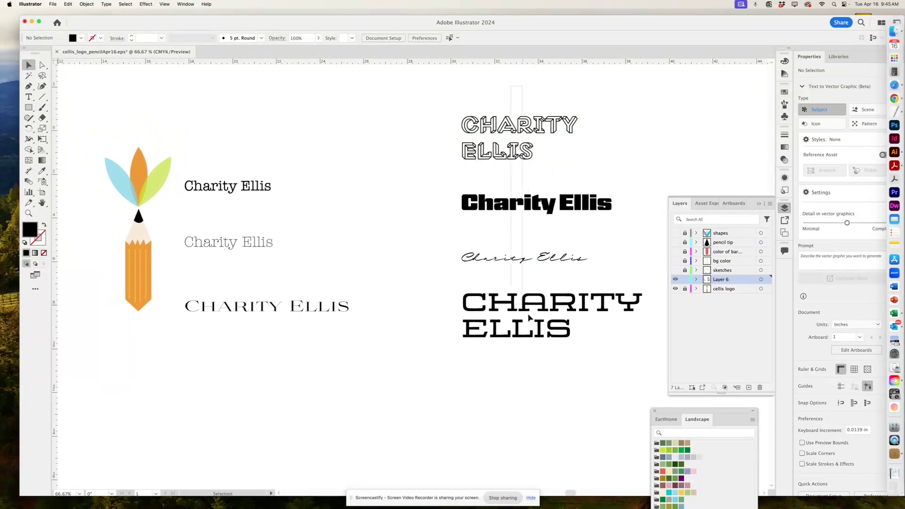
mouse_move(523, 91)
left_mouse_down()
mouse_move(513, 360)
mouse_move(423, 343)
left_mouse_up()
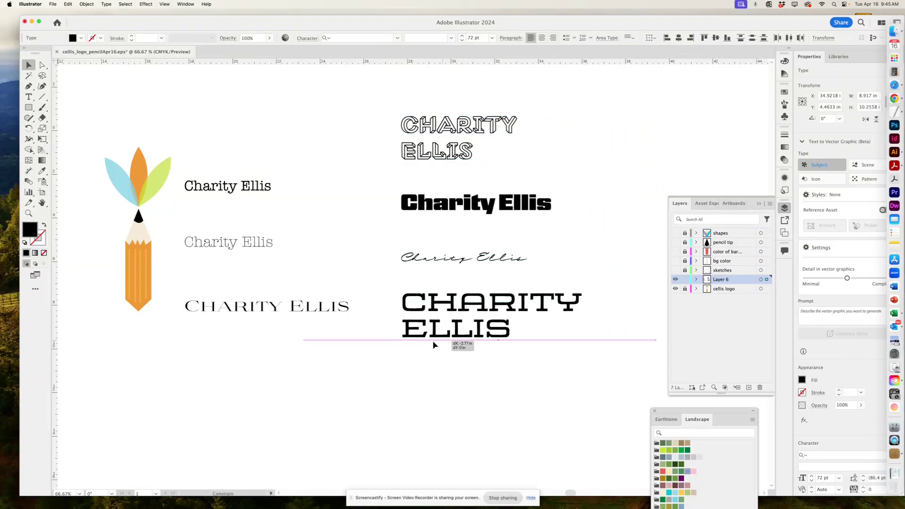
mouse_move(249, 145)
left_mouse_down()
mouse_move(295, 283)
mouse_move(264, 371)
left_mouse_up()
left_click(325, 402)
left_click_drag(335, 396, 371, 414)
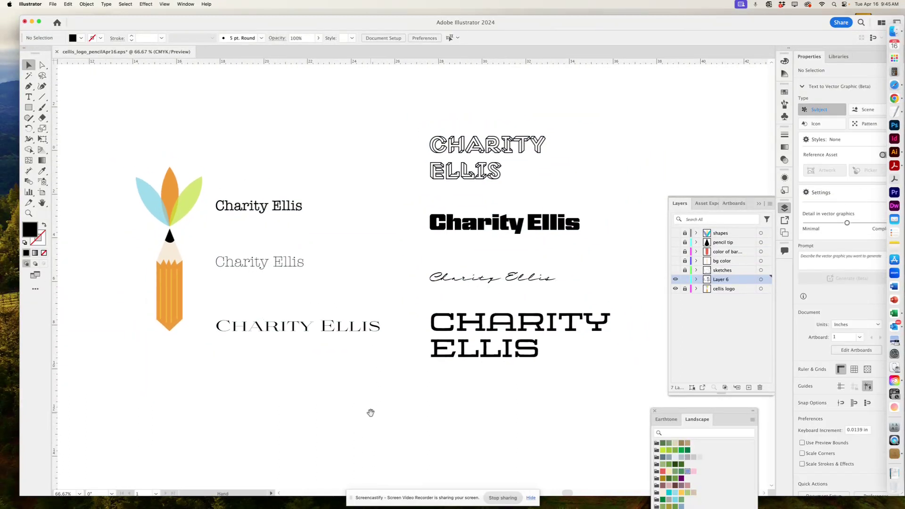
left_click(307, 261)
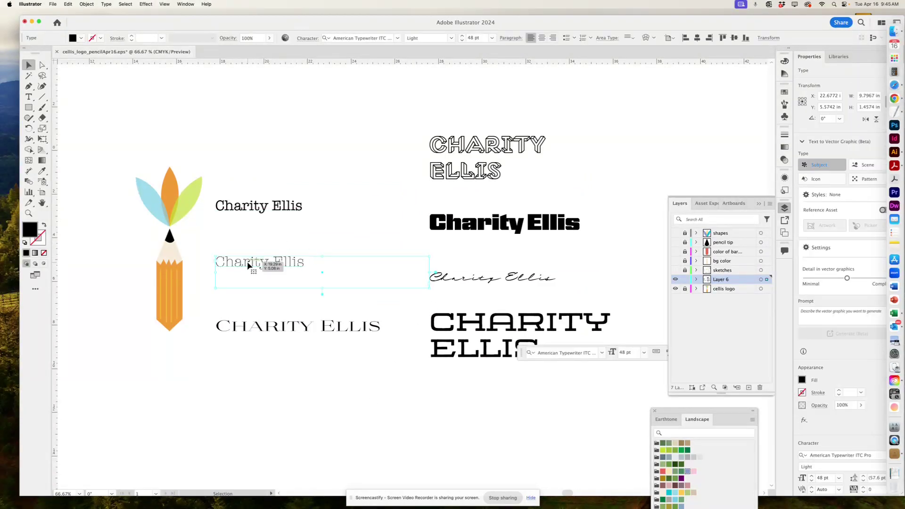
left_click_drag(247, 265, 234, 459)
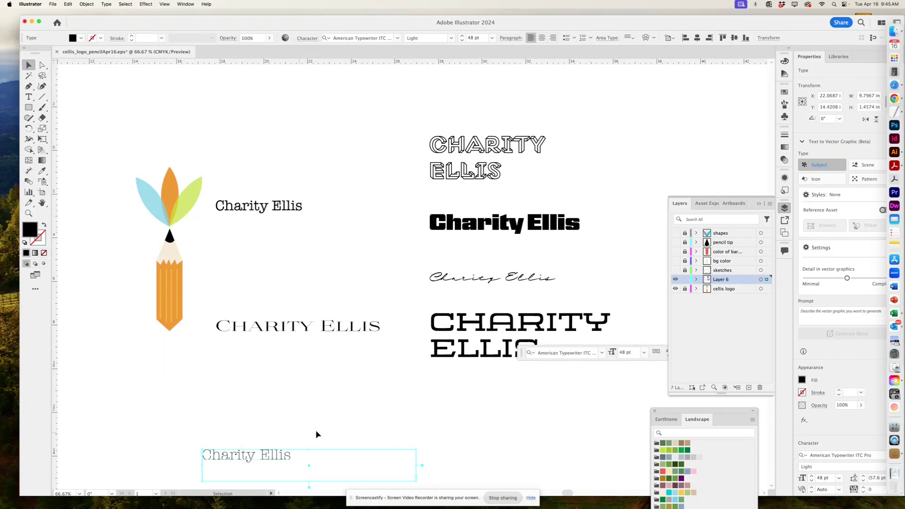
key("Delete")
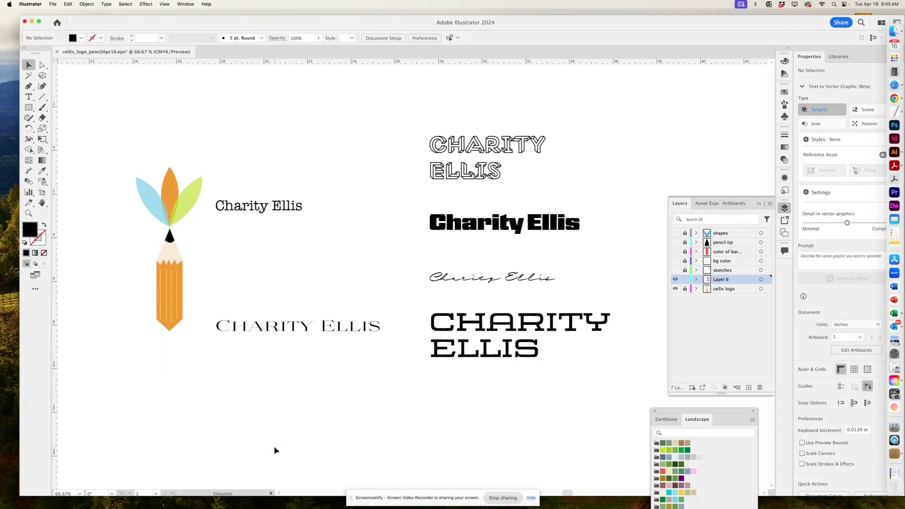
left_click_drag(315, 328, 315, 243)
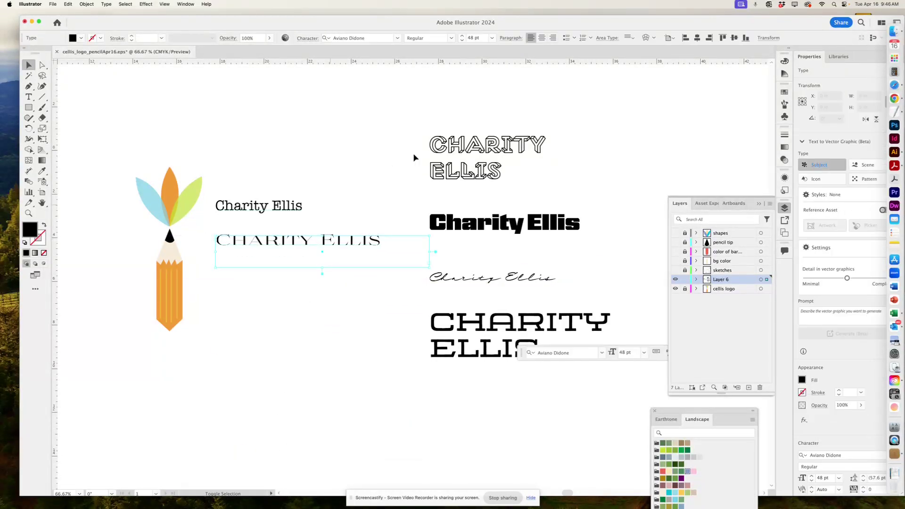
Set both name lines to 60 pt and narrow the Didone text box so it wraps.
left_click_drag(307, 179, 253, 259)
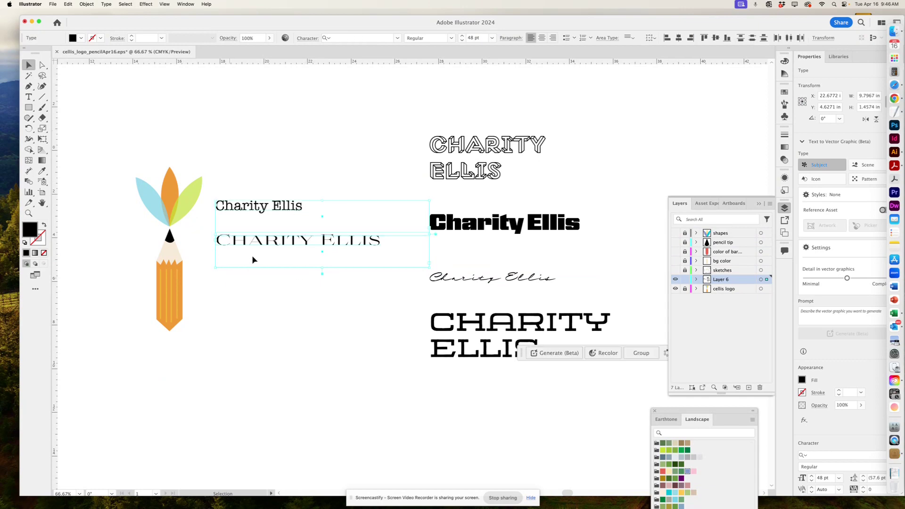
left_click(491, 38)
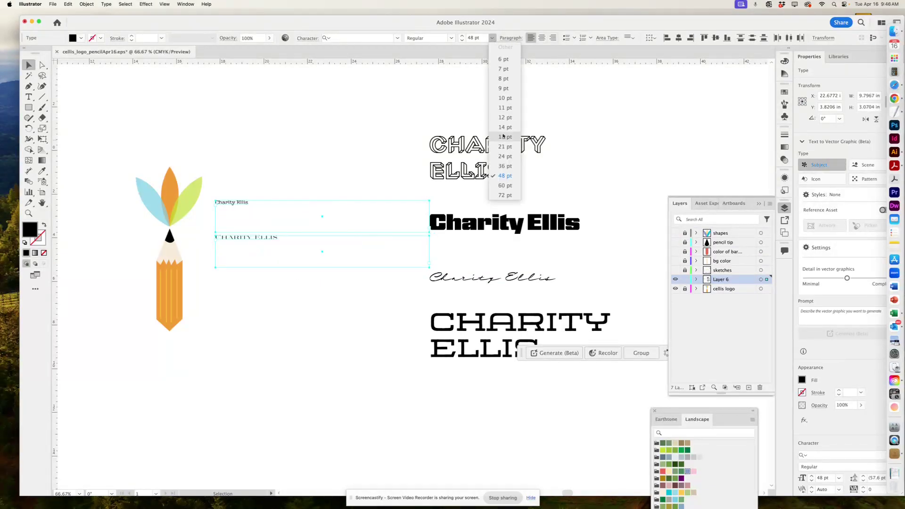
left_click(505, 185)
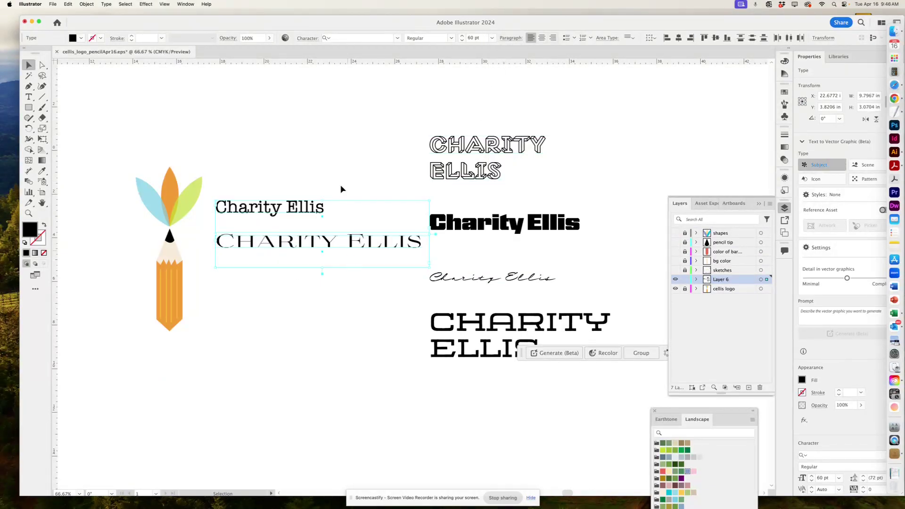
left_click(332, 208)
left_click(344, 246)
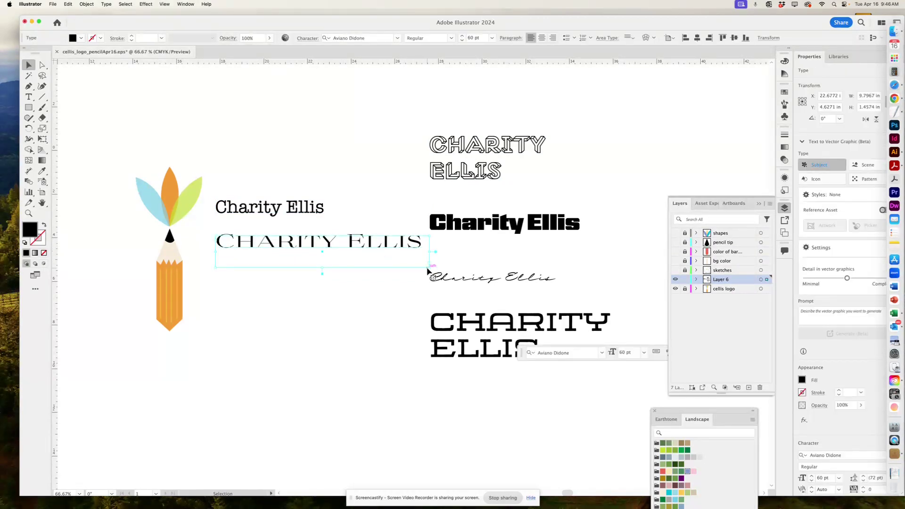
left_click_drag(428, 266, 350, 295)
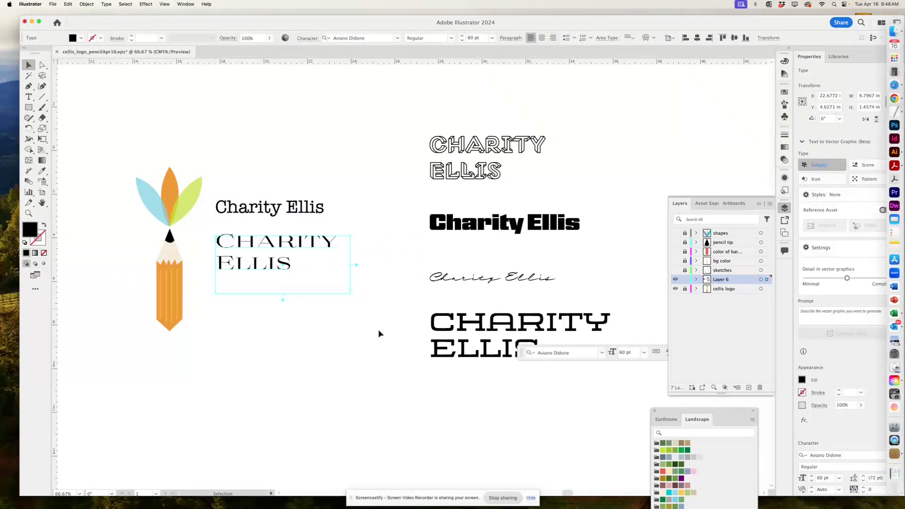
left_click(377, 325)
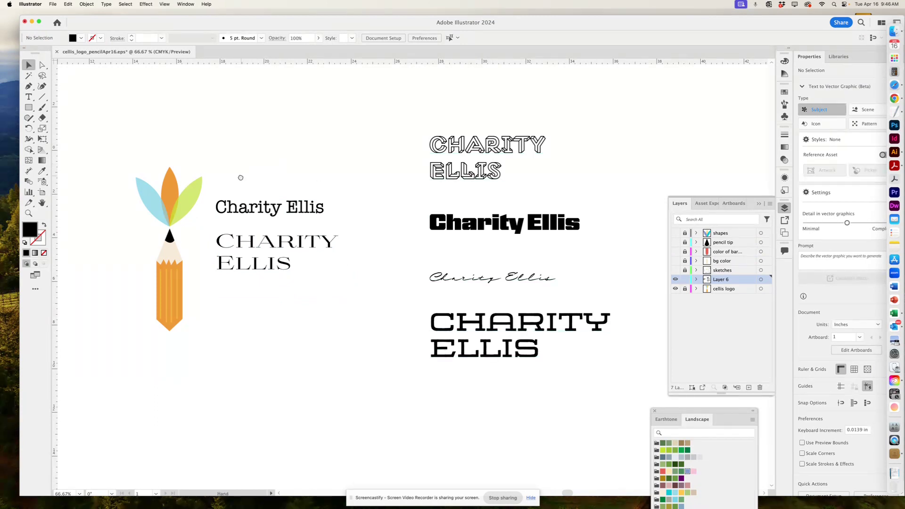
Move the four right-hand font samples nearer the logo and reselect the Didone name.
left_click_drag(241, 177, 331, 171)
left_click_drag(584, 108, 570, 374)
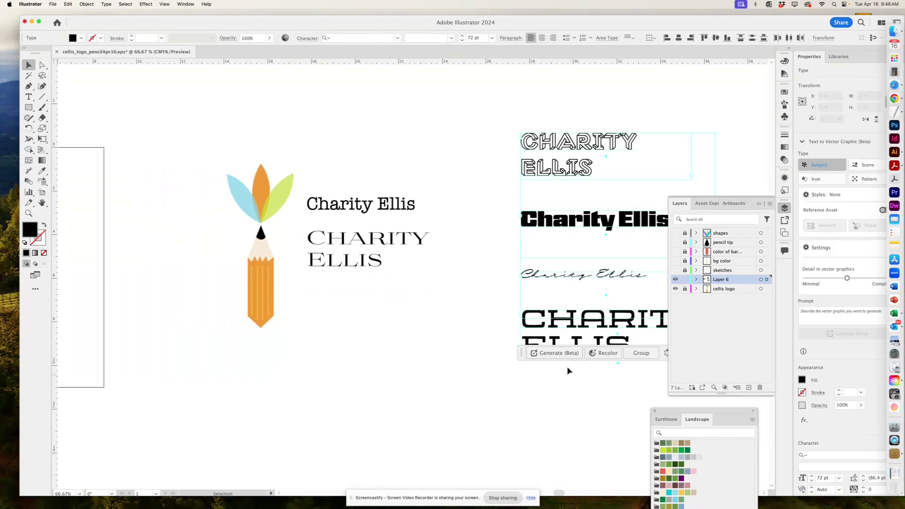
left_click_drag(578, 343, 497, 344)
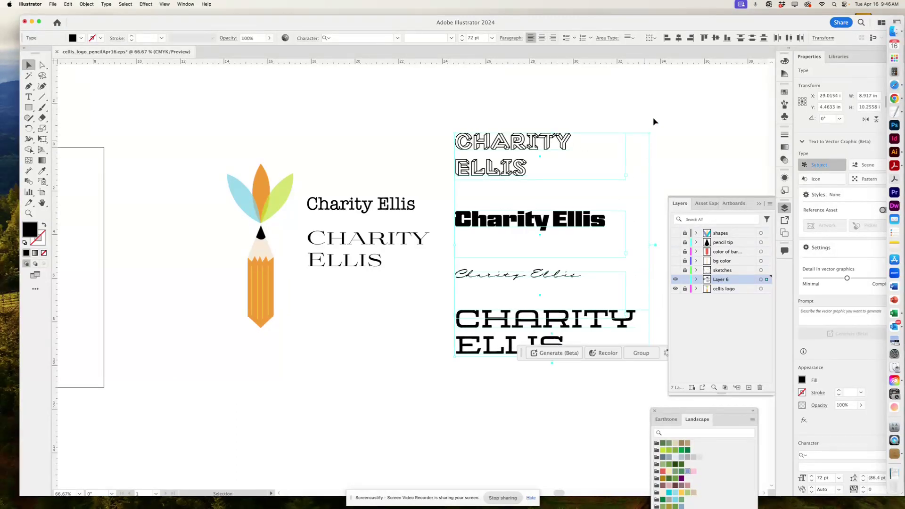
left_click(433, 151)
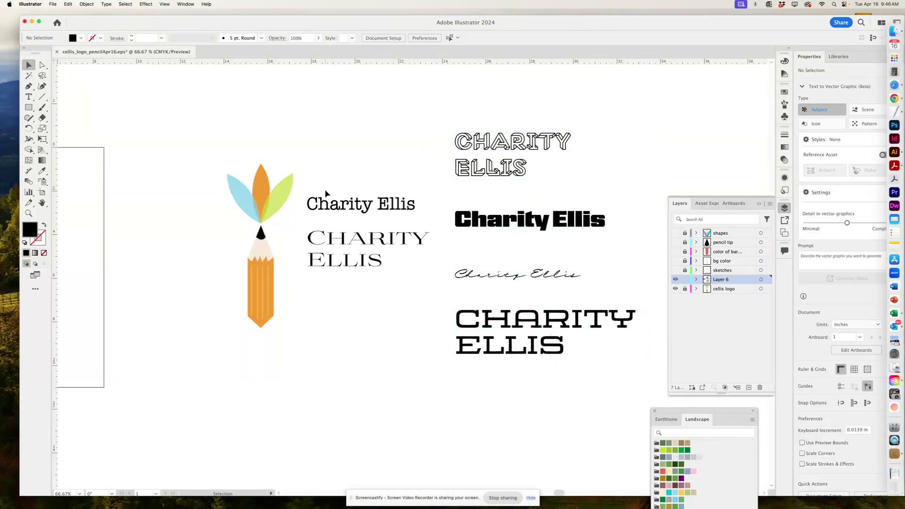
left_click(340, 262)
left_click(401, 400)
left_click(675, 270)
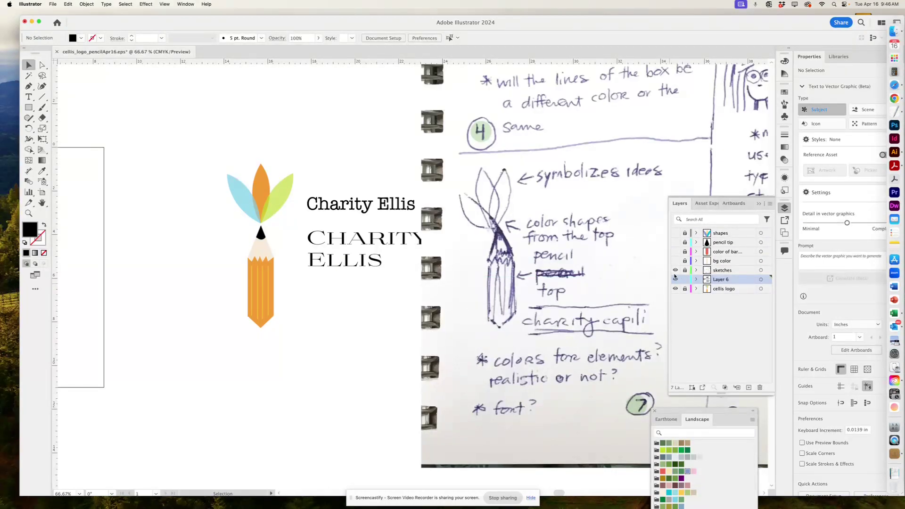
left_click(675, 279)
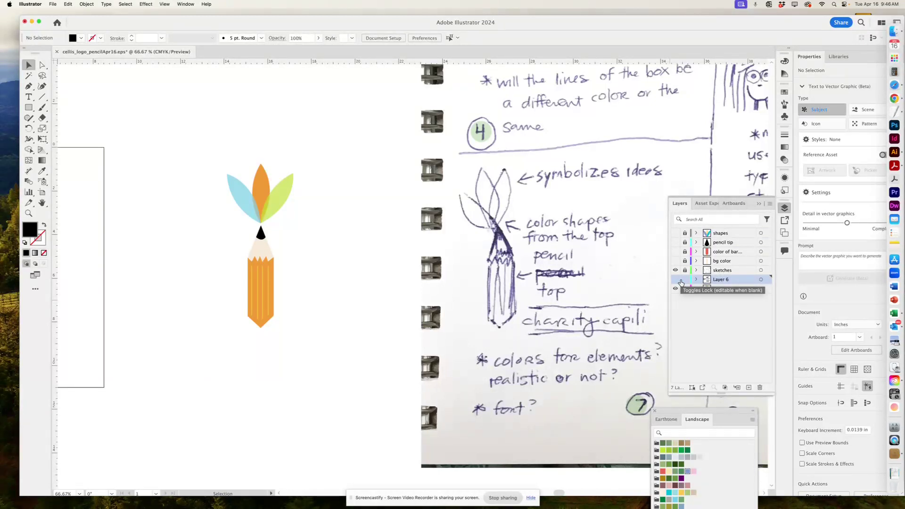
left_click(676, 280)
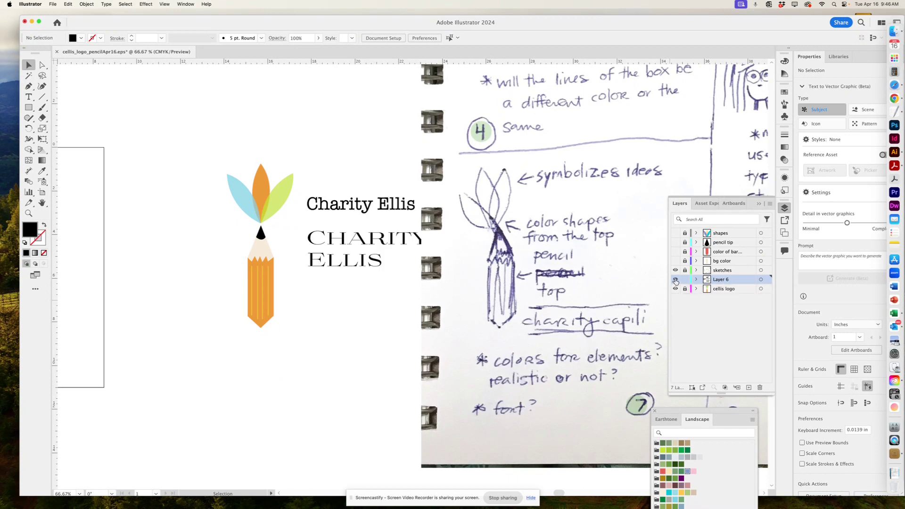
left_click(675, 270)
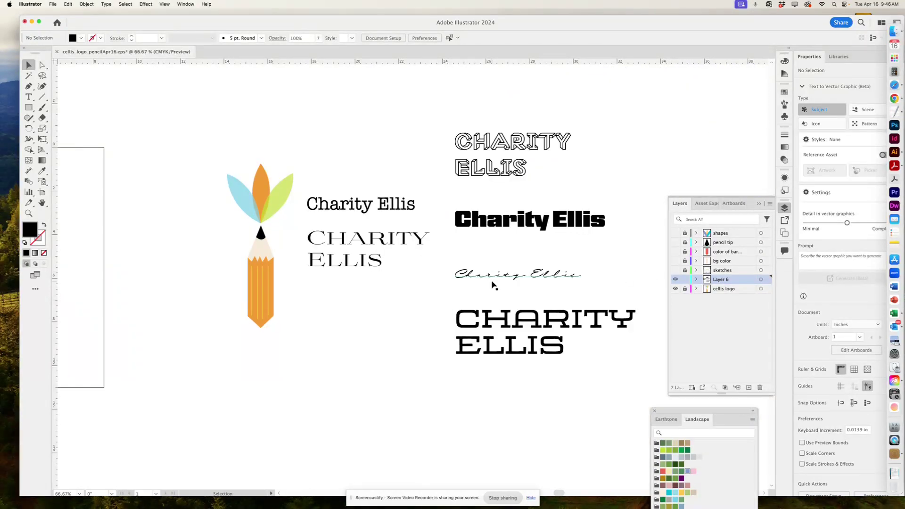